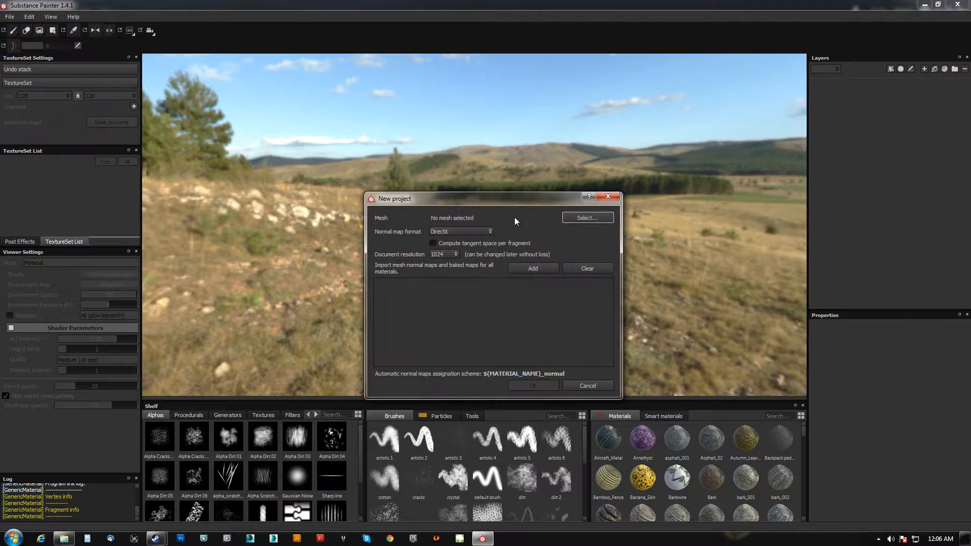
Load TonkaTruck.FBX from the F_Backup1 > RATS_MudBox > TonkaTruck > Spaint folder on drive E as the new project's mesh.
{"action": "left_click", "coordinate": [584, 218]}
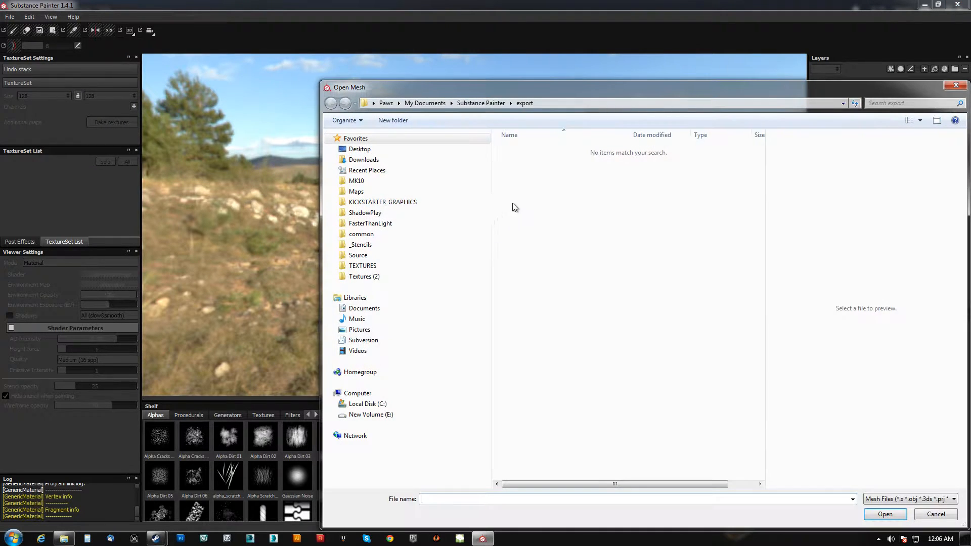
{"action": "left_click", "coordinate": [372, 169]}
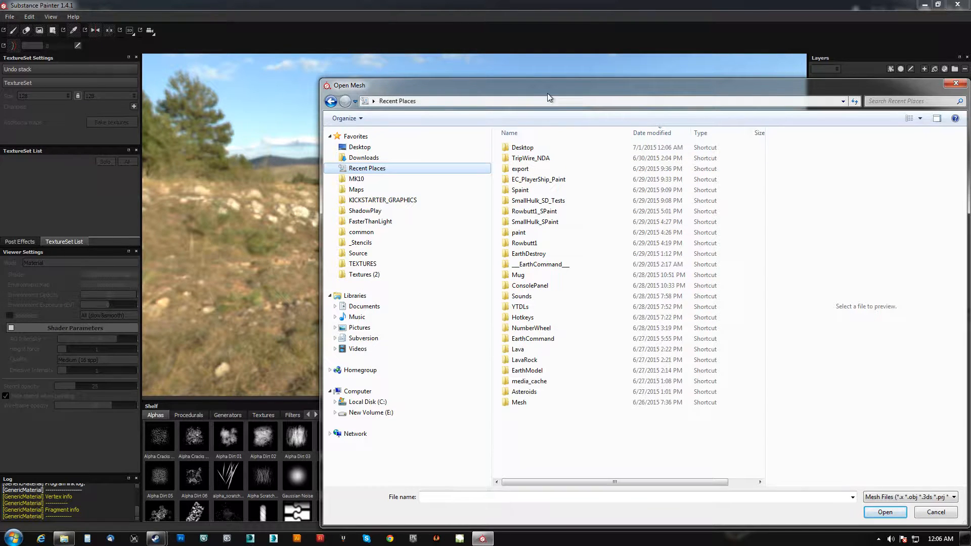
{"action": "left_click_drag", "start_coordinate": [548, 92], "coordinate": [460, 72]}
{"action": "left_click", "coordinate": [264, 398]}
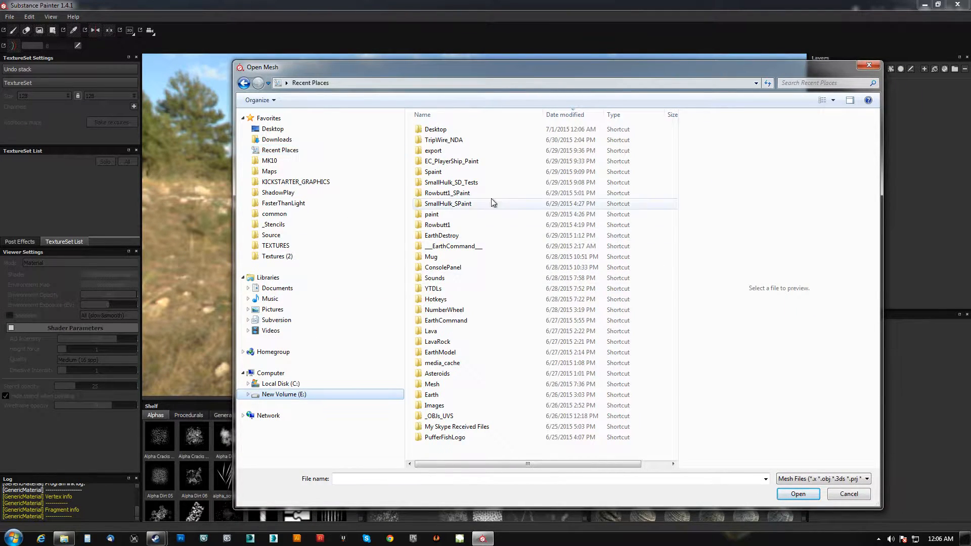
{"action": "double_click", "coordinate": [441, 151]}
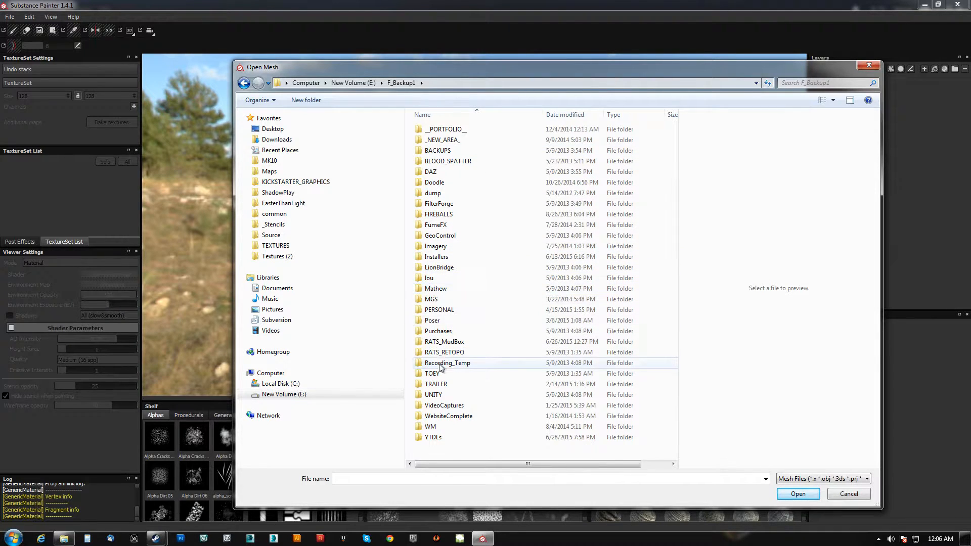
{"action": "double_click", "coordinate": [444, 341]}
{"action": "left_click", "coordinate": [434, 194]}
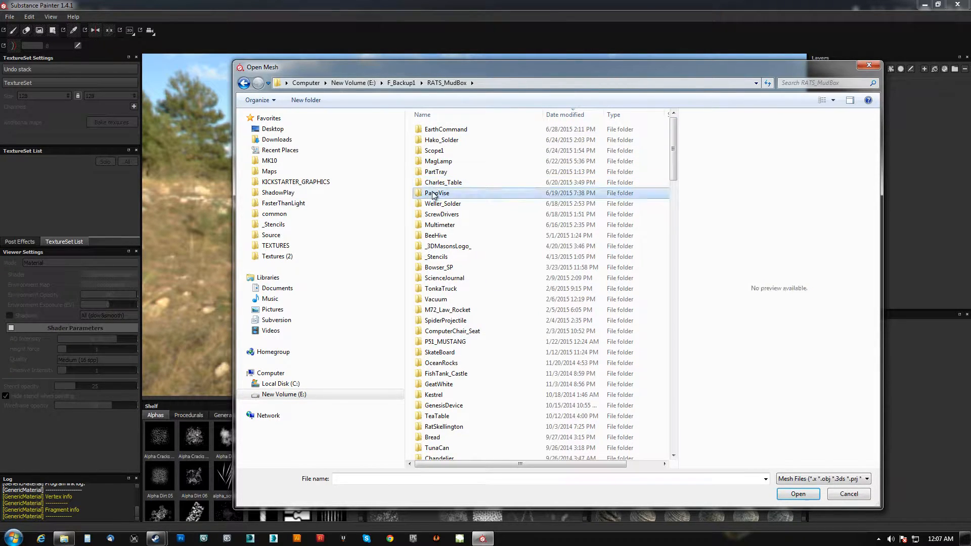
{"action": "double_click", "coordinate": [440, 289]}
{"action": "left_click", "coordinate": [431, 131]}
{"action": "double_click", "coordinate": [432, 133]}
{"action": "double_click", "coordinate": [439, 144]}
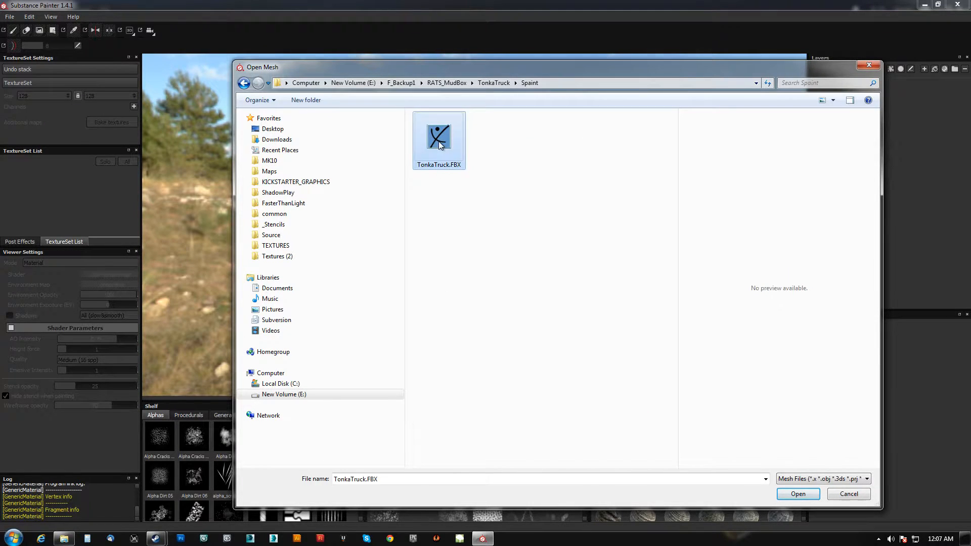
Set the document resolution to 2048 and create the project.
{"action": "left_click", "coordinate": [443, 254]}
{"action": "left_click", "coordinate": [445, 287]}
{"action": "left_click", "coordinate": [522, 387]}
Inspect the imported truck model from several angles and check the textures available in the shelf.
{"action": "left_click_drag", "start_coordinate": [472, 253], "coordinate": [388, 164], "text": "alt"}
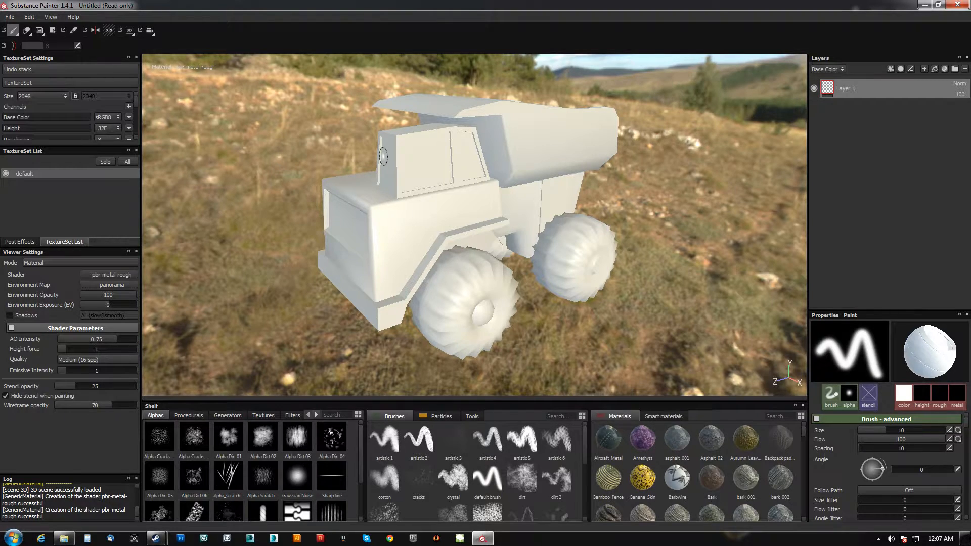
{"action": "left_click_drag", "start_coordinate": [476, 169], "coordinate": [445, 159], "text": "alt"}
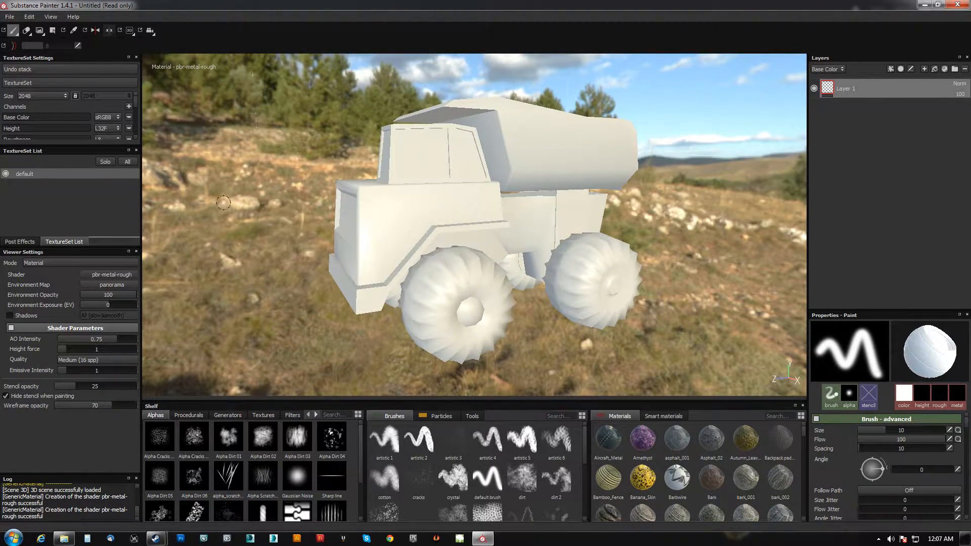
{"action": "left_click_drag", "start_coordinate": [223, 203], "coordinate": [399, 191], "text": "alt"}
{"action": "left_click", "coordinate": [263, 416]}
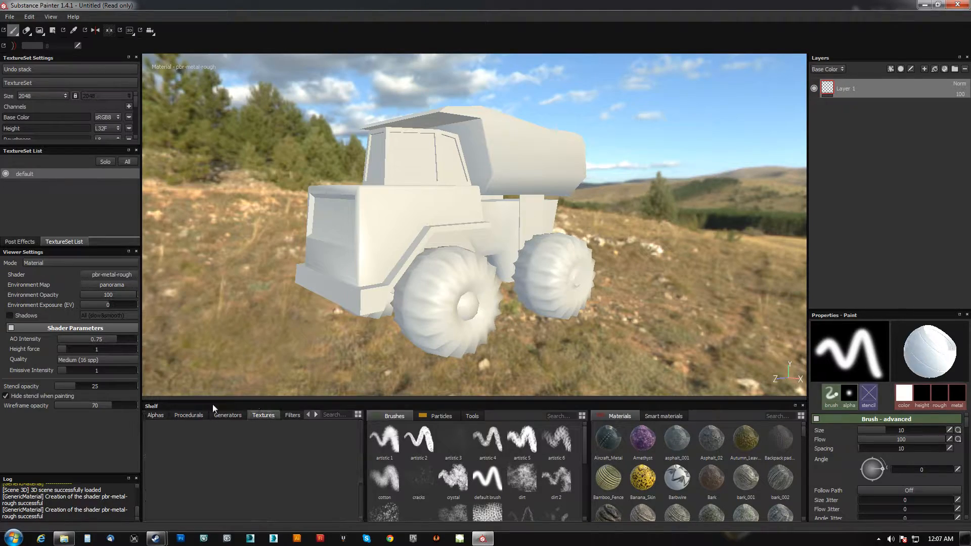
{"action": "left_click_drag", "start_coordinate": [448, 227], "coordinate": [409, 240], "text": "alt"}
{"action": "scroll", "coordinate": [388, 235], "scroll_direction": "up", "scroll_amount": 4}
{"action": "mouse_move", "coordinate": [388, 201]}
{"action": "left_mouse_down", "text": "alt"}
{"action": "mouse_move", "coordinate": [596, 169]}
{"action": "mouse_move", "coordinate": [371, 247]}
{"action": "mouse_move", "coordinate": [375, 238]}
{"action": "left_mouse_up", "text": "alt"}
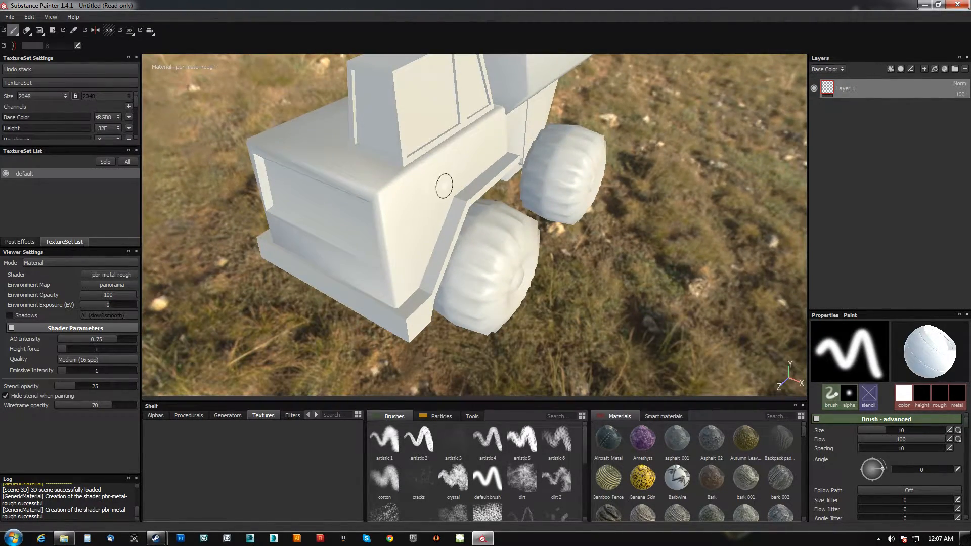
{"action": "left_click_drag", "start_coordinate": [447, 211], "coordinate": [431, 170], "text": "alt"}
{"action": "scroll", "coordinate": [429, 168], "scroll_direction": "down", "scroll_amount": 2}
{"action": "middle_click_drag", "start_coordinate": [425, 167], "coordinate": [423, 191], "text": "alt"}
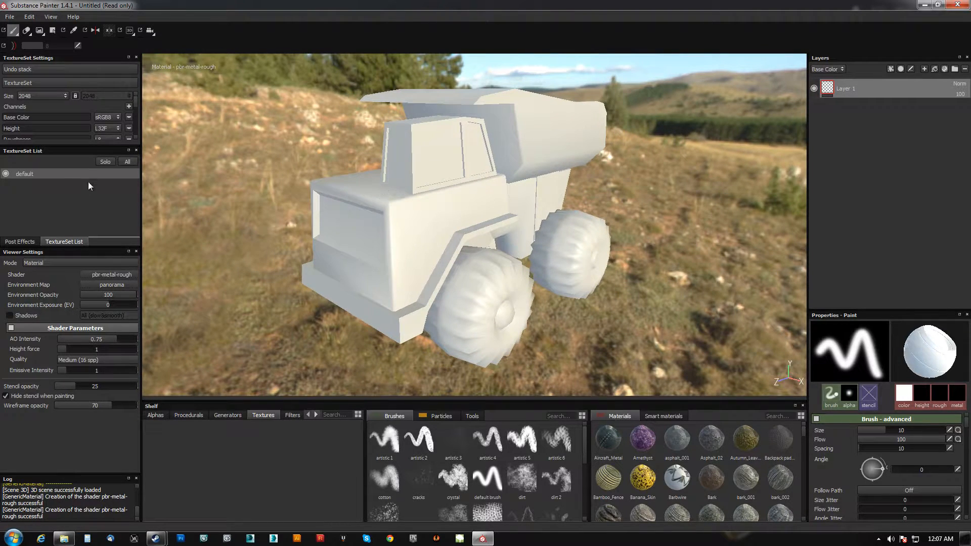
Add an ambient occlusion channel to the truck's texture set.
{"action": "left_click_drag", "start_coordinate": [99, 146], "coordinate": [95, 179]}
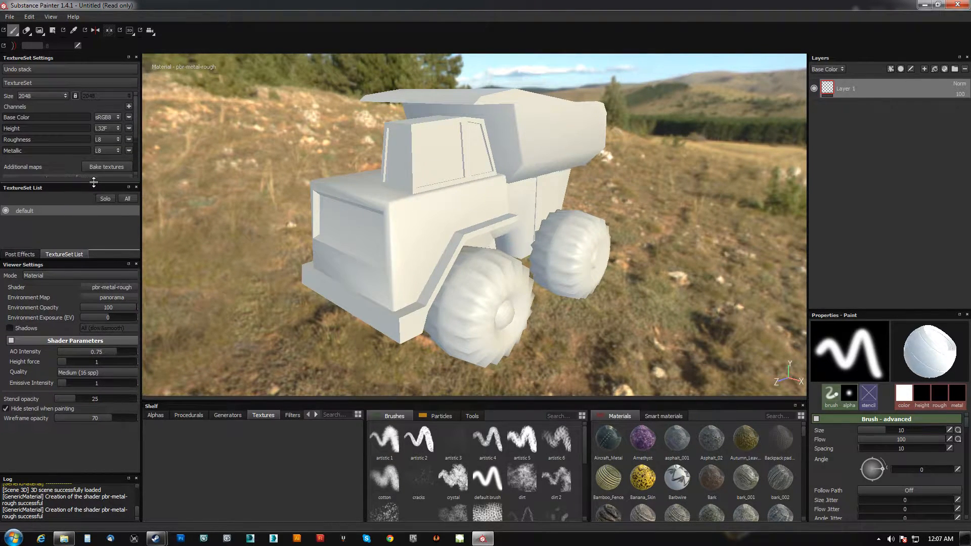
{"action": "left_click", "coordinate": [130, 106]}
{"action": "left_click", "coordinate": [156, 115]}
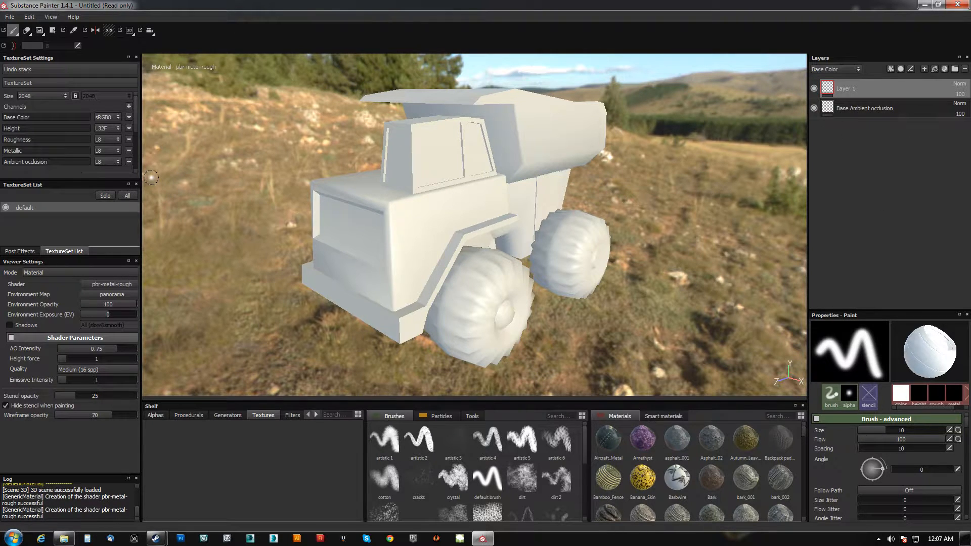
{"action": "left_click", "coordinate": [129, 107]}
{"action": "left_click", "coordinate": [96, 112]}
Open the texture baking settings and exclude the ID and Thickness maps from the bake.
{"action": "scroll", "coordinate": [91, 162], "scroll_direction": "down", "scroll_amount": 2}
{"action": "left_click", "coordinate": [106, 147]}
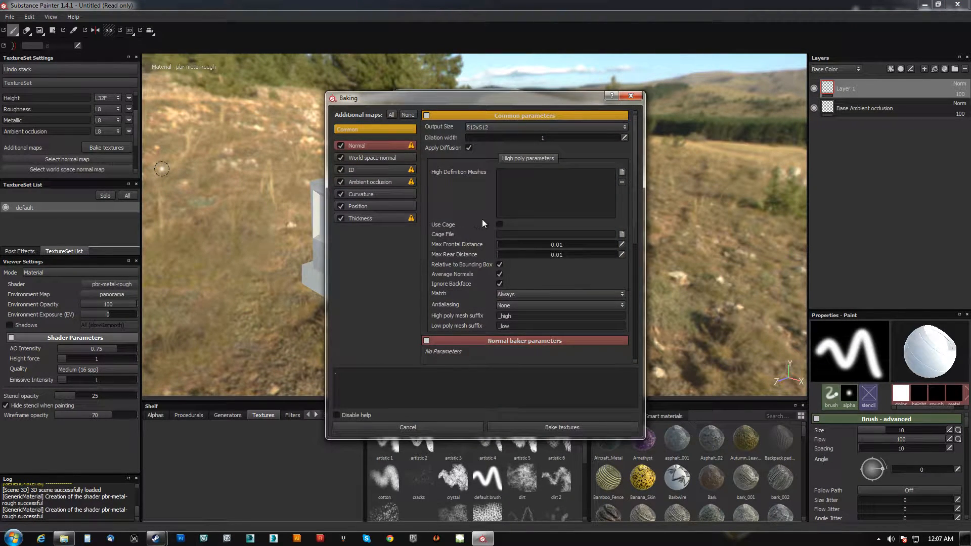
{"action": "left_click", "coordinate": [341, 170]}
{"action": "left_click", "coordinate": [341, 219]}
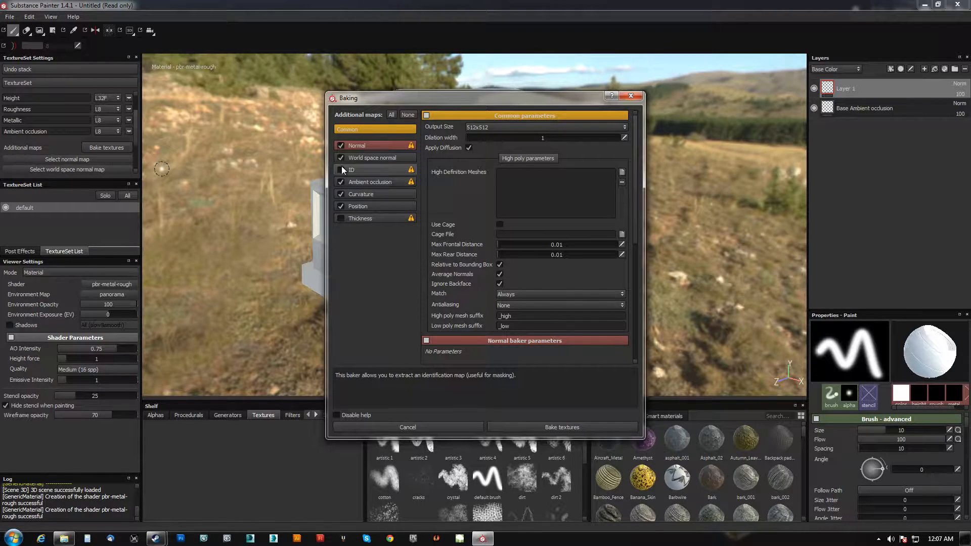
Review the ID, Thickness and Position baker parameters while keeping the truck in view.
{"action": "left_click", "coordinate": [391, 169]}
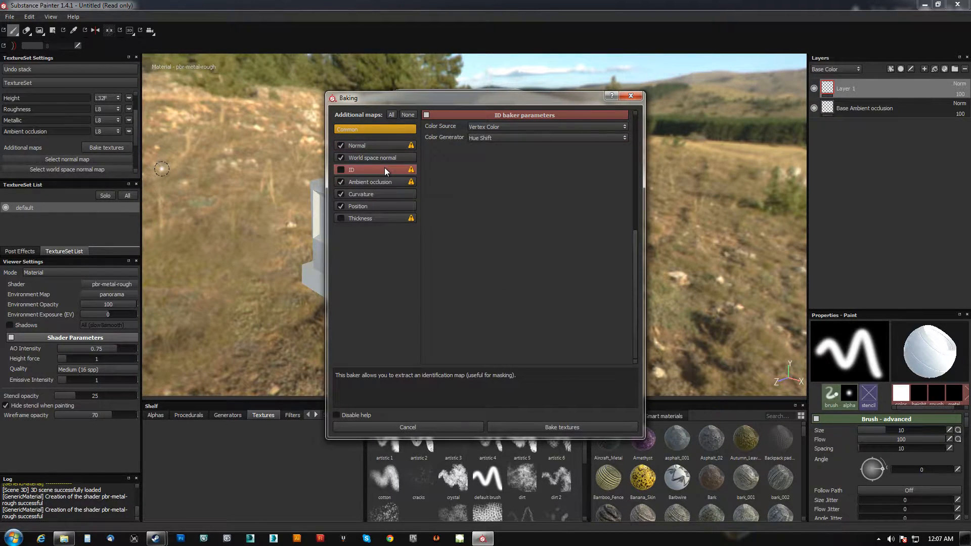
{"action": "left_click_drag", "start_coordinate": [422, 97], "coordinate": [539, 114]}
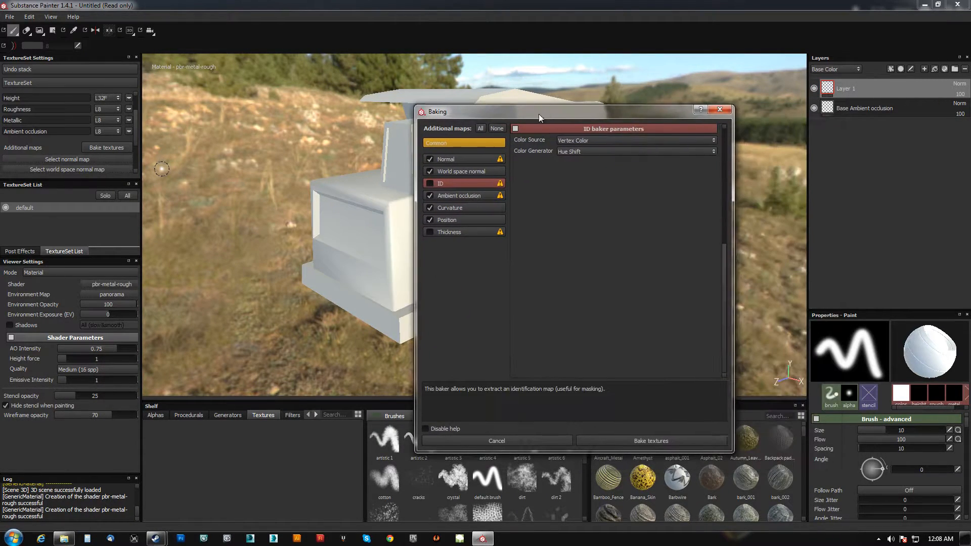
{"action": "left_click", "coordinate": [452, 231]}
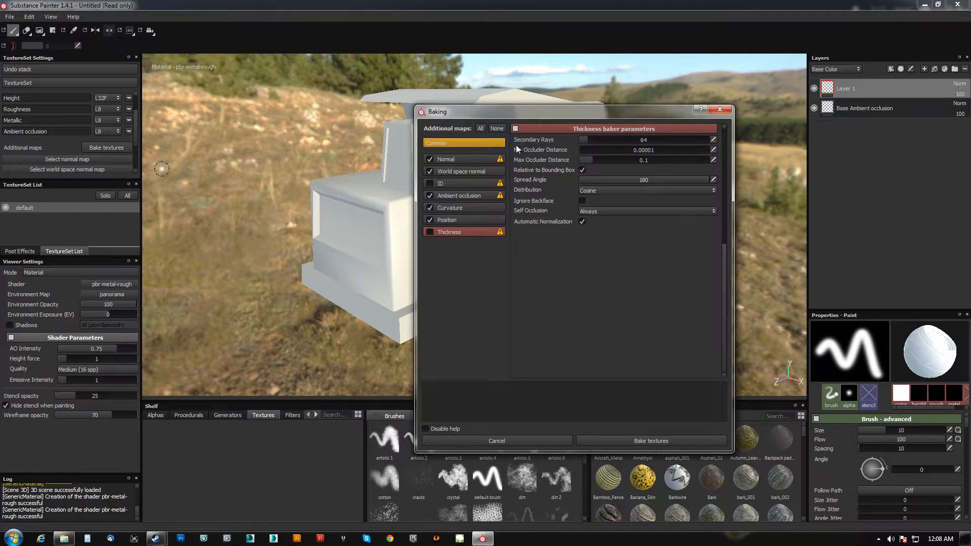
{"action": "left_click_drag", "start_coordinate": [619, 114], "coordinate": [728, 107]}
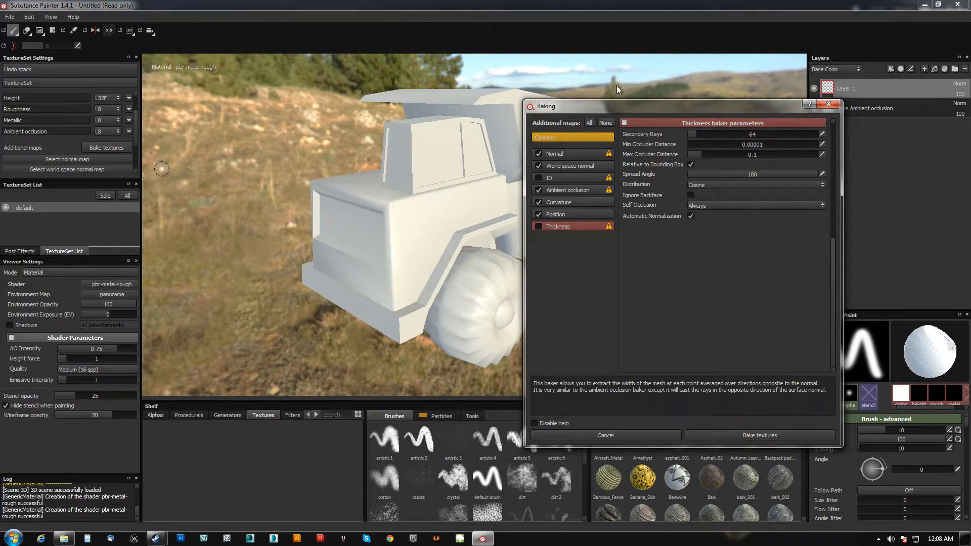
{"action": "left_click_drag", "start_coordinate": [666, 106], "coordinate": [622, 87]}
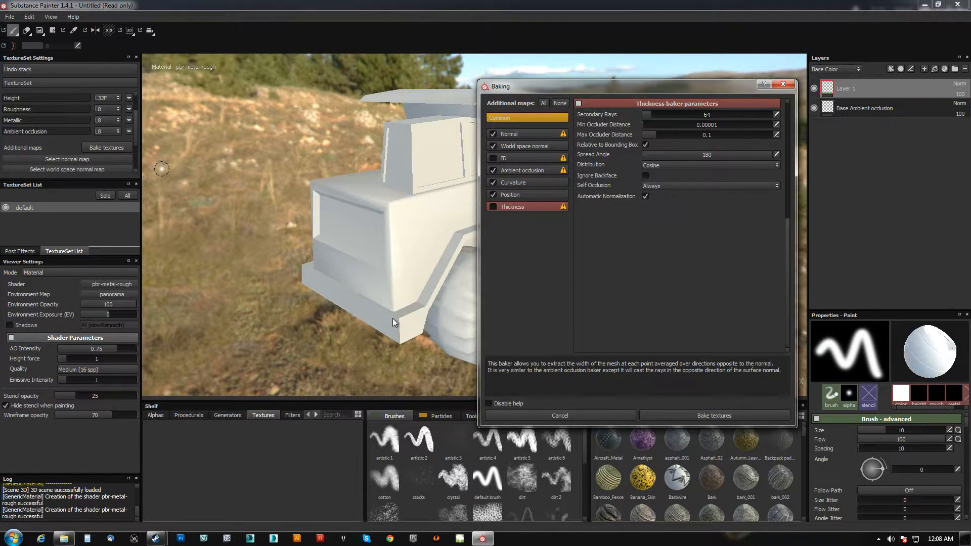
{"action": "left_click", "coordinate": [514, 195]}
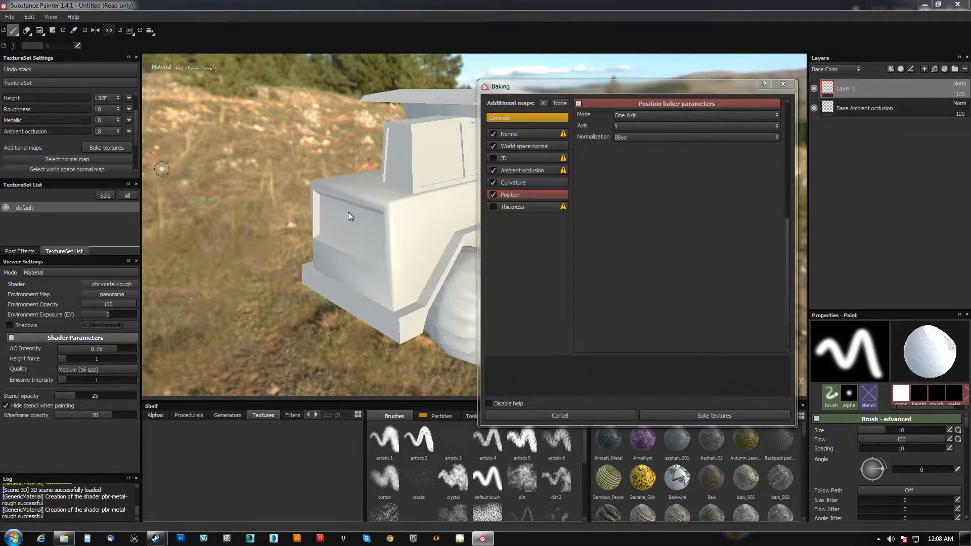
{"action": "left_click_drag", "start_coordinate": [599, 87], "coordinate": [799, 97]}
{"action": "left_click", "coordinate": [500, 349]}
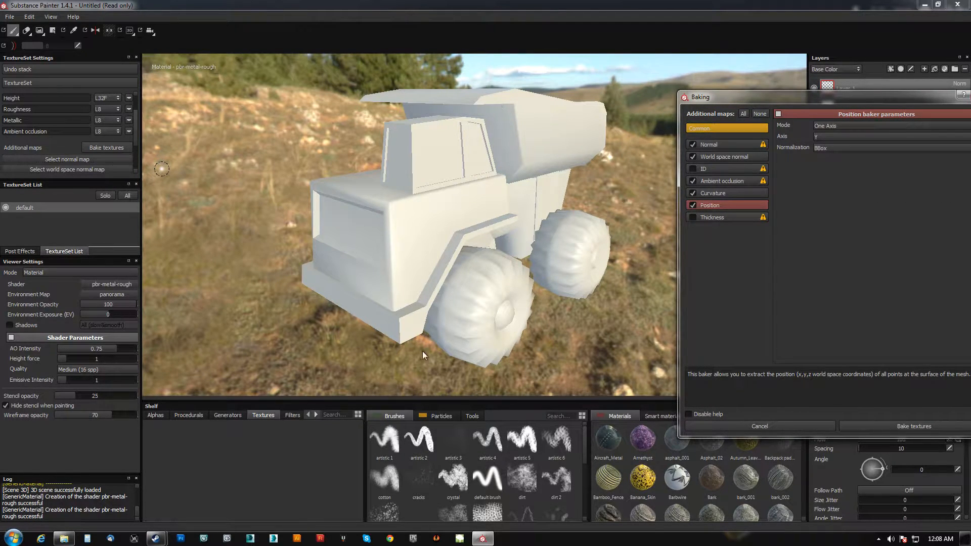
Bake the normal, world space normal, ambient occlusion, curvature and position maps.
{"action": "left_click_drag", "start_coordinate": [842, 97], "coordinate": [459, 58]}
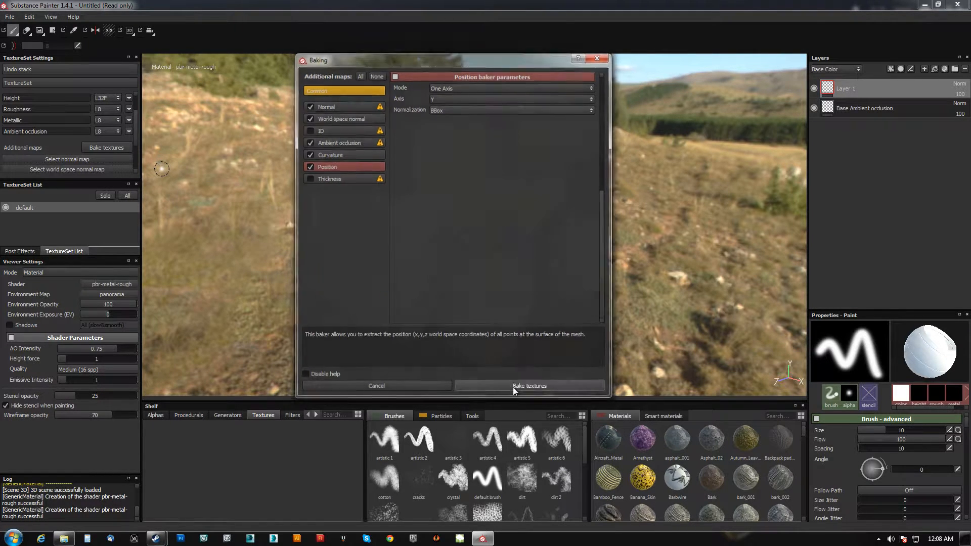
{"action": "left_click", "coordinate": [513, 387]}
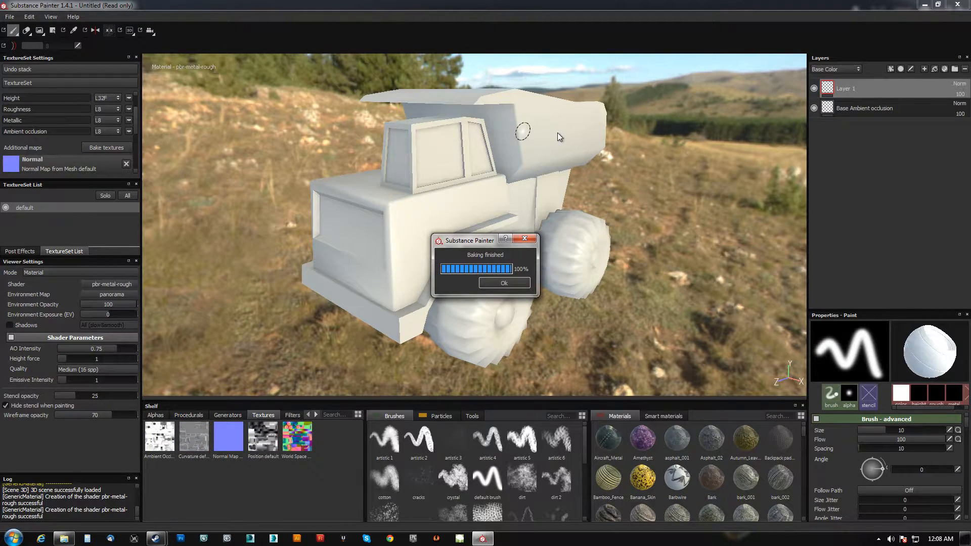
{"action": "key", "text": "Return"}
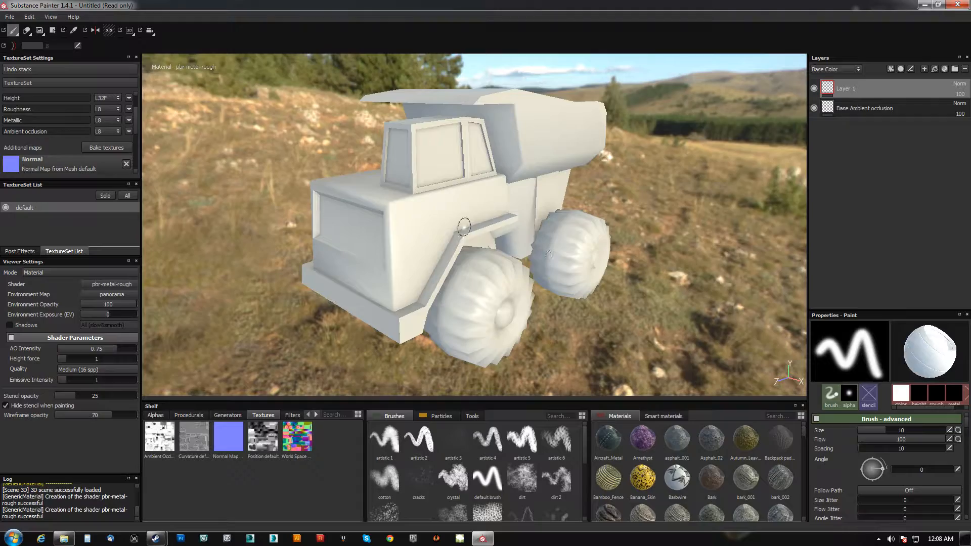
Check the baked maps on the truck's front and replace Layer 1 with a fill layer.
{"action": "mouse_move", "coordinate": [464, 226]}
{"action": "left_mouse_down", "text": "alt"}
{"action": "mouse_move", "coordinate": [503, 281]}
{"action": "mouse_move", "coordinate": [614, 191]}
{"action": "mouse_move", "coordinate": [444, 184]}
{"action": "mouse_move", "coordinate": [450, 242]}
{"action": "mouse_move", "coordinate": [453, 174]}
{"action": "mouse_move", "coordinate": [503, 86]}
{"action": "mouse_move", "coordinate": [433, 256]}
{"action": "mouse_move", "coordinate": [458, 234]}
{"action": "left_mouse_up", "text": "alt"}
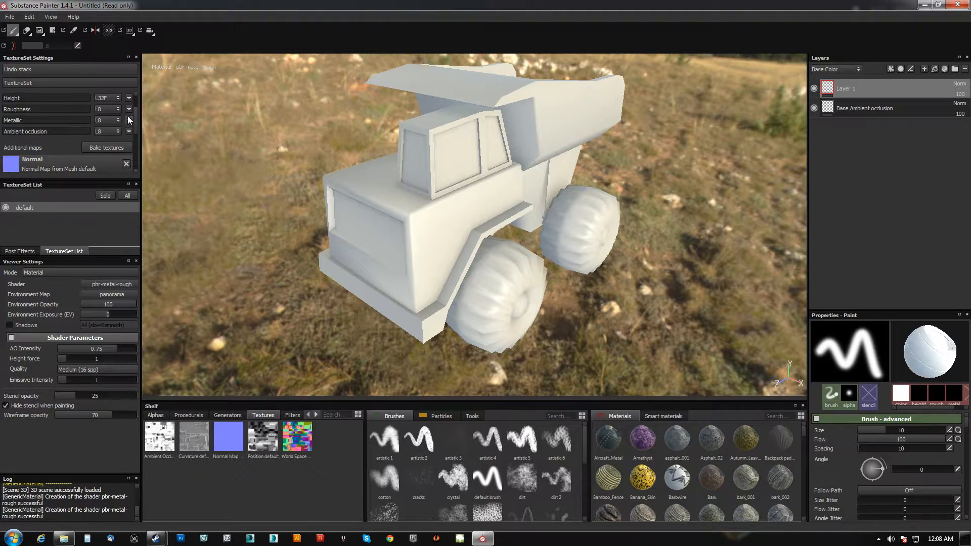
{"action": "scroll", "coordinate": [134, 122], "scroll_direction": "down", "scroll_amount": 5}
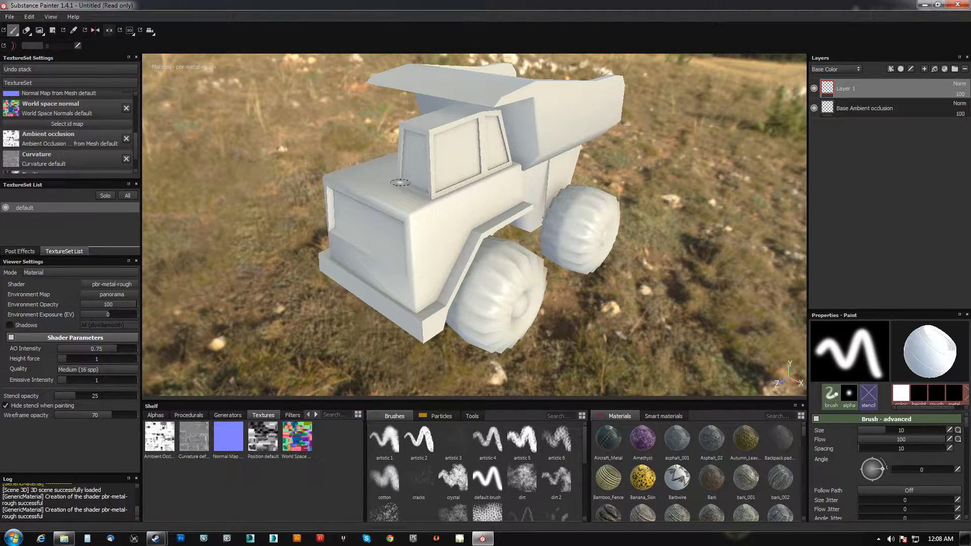
{"action": "middle_click_drag", "start_coordinate": [400, 183], "coordinate": [441, 178], "text": "alt"}
{"action": "mouse_move", "coordinate": [441, 178]}
{"action": "left_mouse_down", "text": "alt"}
{"action": "mouse_move", "coordinate": [430, 164]}
{"action": "mouse_move", "coordinate": [440, 196]}
{"action": "left_mouse_up", "text": "alt"}
{"action": "right_click_drag", "start_coordinate": [440, 197], "coordinate": [461, 324], "text": "alt"}
{"action": "left_click_drag", "start_coordinate": [461, 325], "coordinate": [518, 197], "text": "alt"}
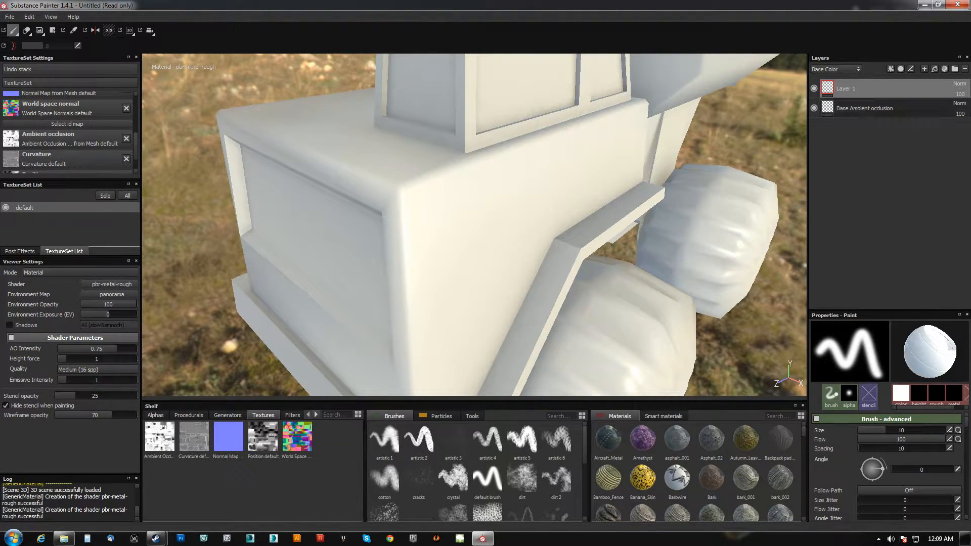
{"action": "left_click", "coordinate": [965, 70]}
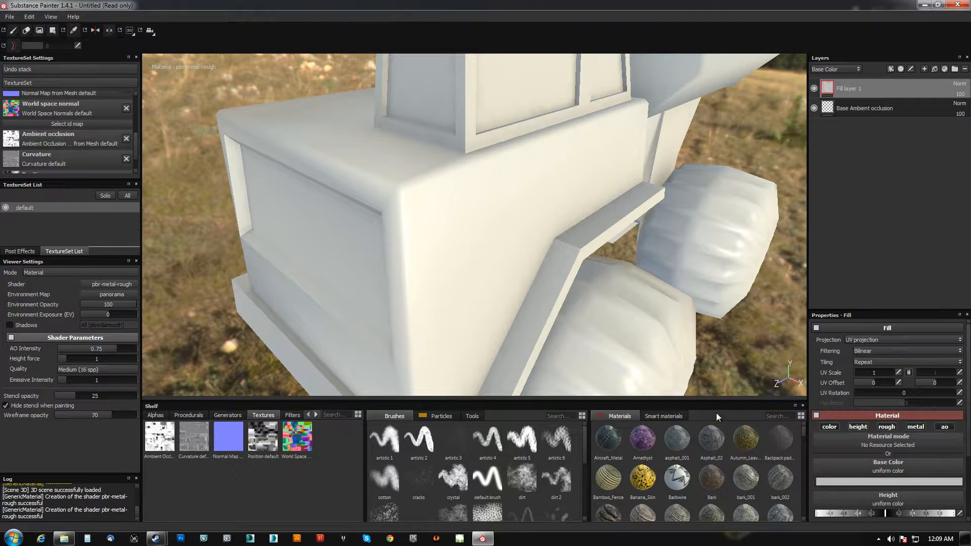
Search the materials for "metal" and apply Steel bumped to Fill layer 1.
{"action": "type", "text": "metal"}
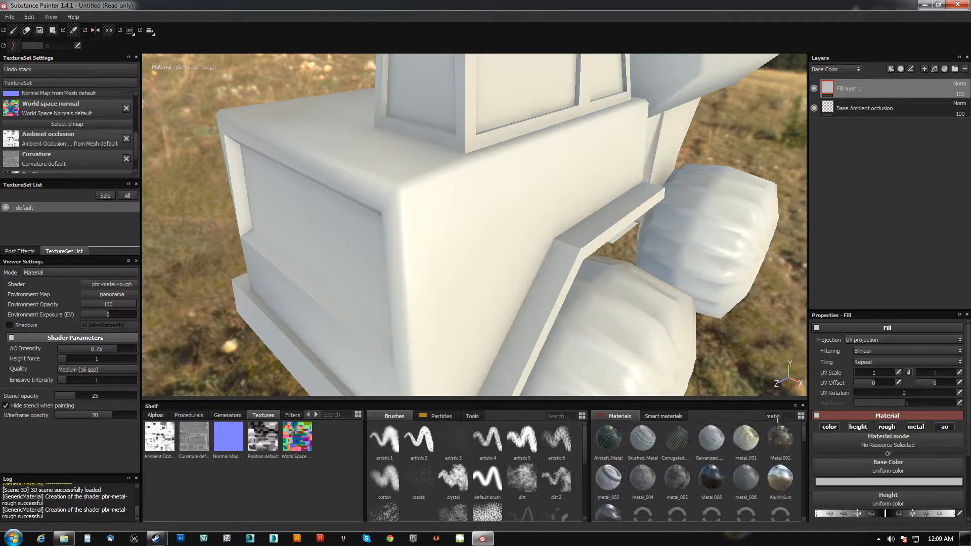
{"action": "scroll", "coordinate": [705, 462], "scroll_direction": "down", "scroll_amount": 3}
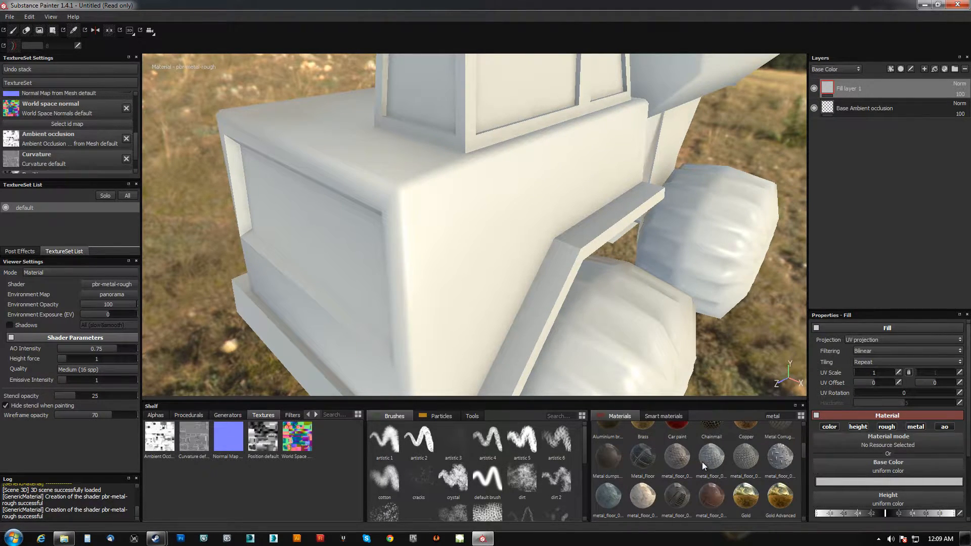
{"action": "scroll", "coordinate": [698, 465], "scroll_direction": "down", "scroll_amount": 3}
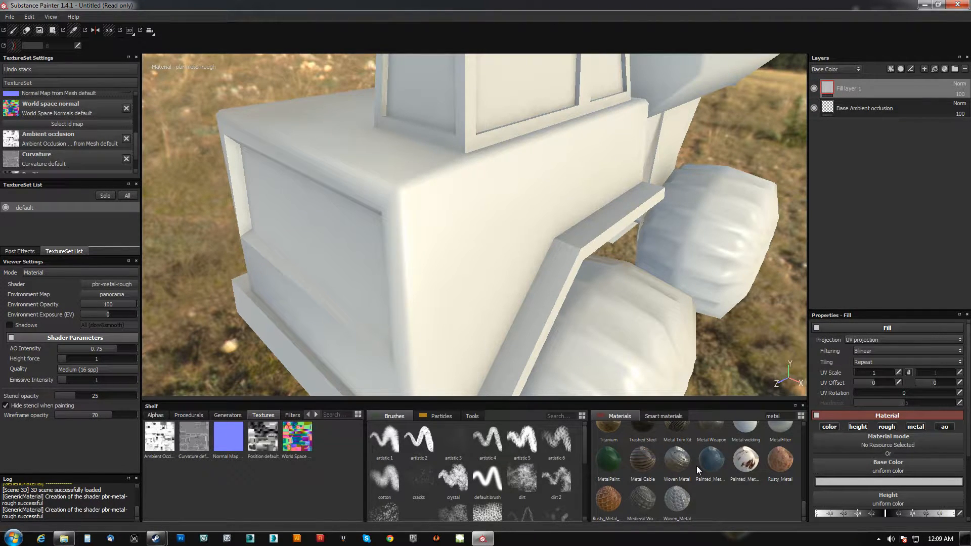
{"action": "scroll", "coordinate": [696, 466], "scroll_direction": "up", "scroll_amount": 2}
{"action": "scroll", "coordinate": [697, 465], "scroll_direction": "up", "scroll_amount": 3}
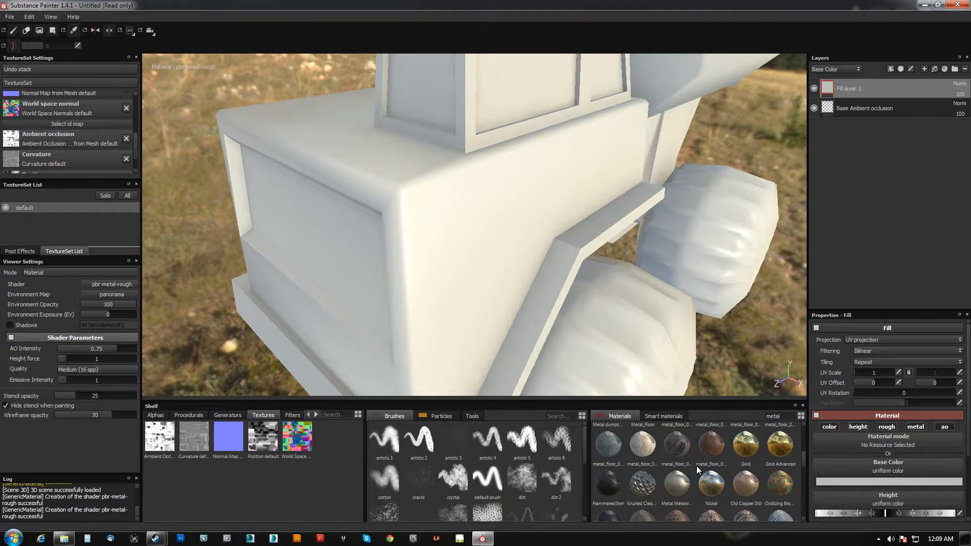
{"action": "scroll", "coordinate": [696, 467], "scroll_direction": "up", "scroll_amount": 1}
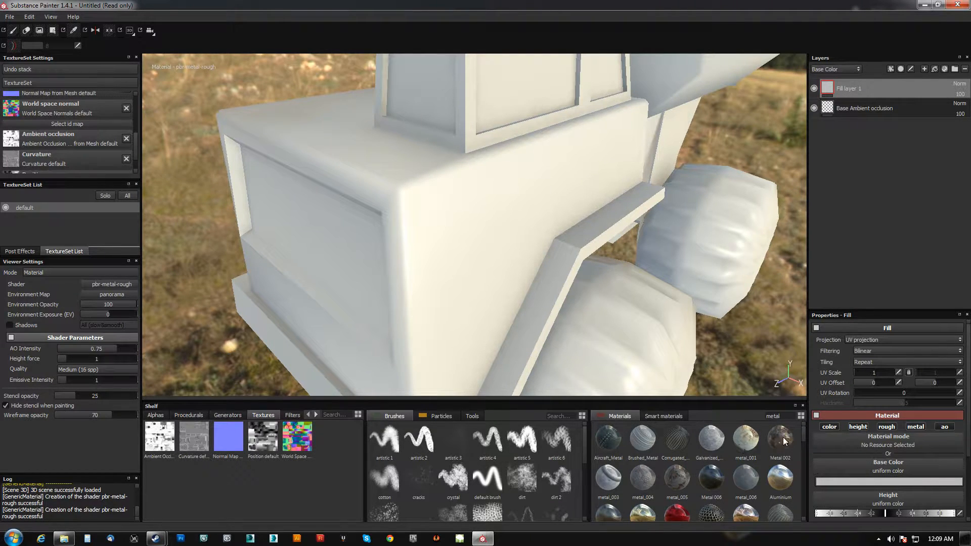
{"action": "scroll", "coordinate": [692, 472], "scroll_direction": "down", "scroll_amount": 4}
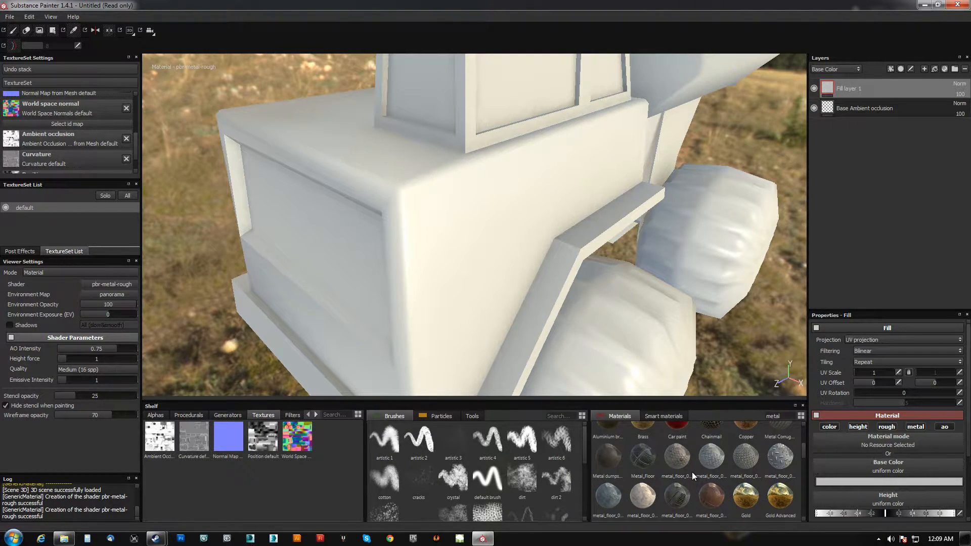
{"action": "scroll", "coordinate": [692, 472], "scroll_direction": "down", "scroll_amount": 2}
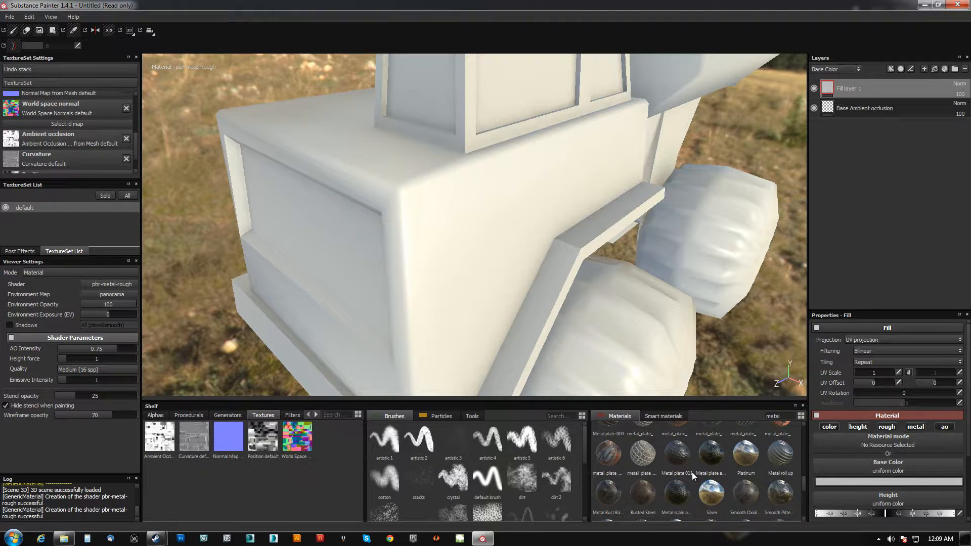
{"action": "scroll", "coordinate": [692, 472], "scroll_direction": "down", "scroll_amount": 2}
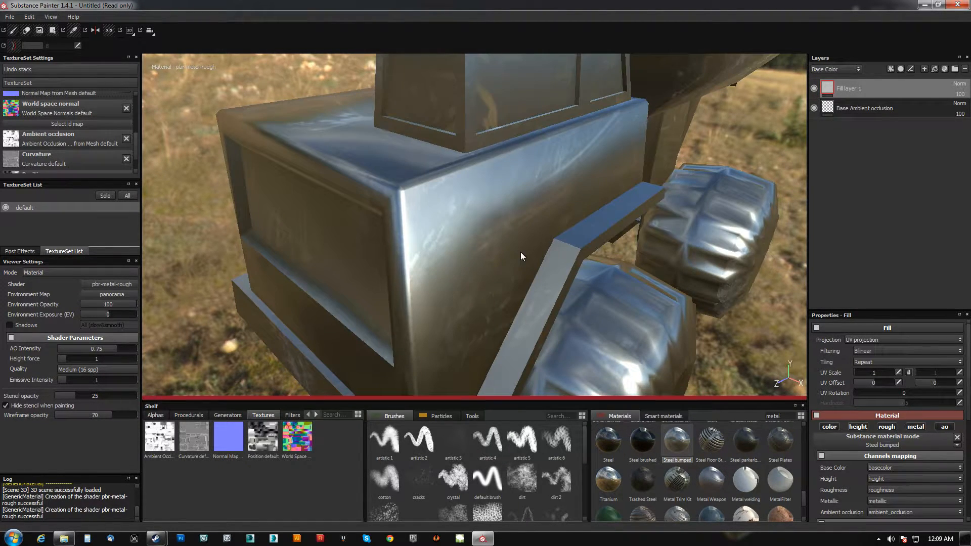
{"action": "middle_click_drag", "start_coordinate": [519, 239], "coordinate": [544, 223], "text": "alt"}
{"action": "left_click_drag", "start_coordinate": [545, 222], "coordinate": [498, 182], "text": "alt"}
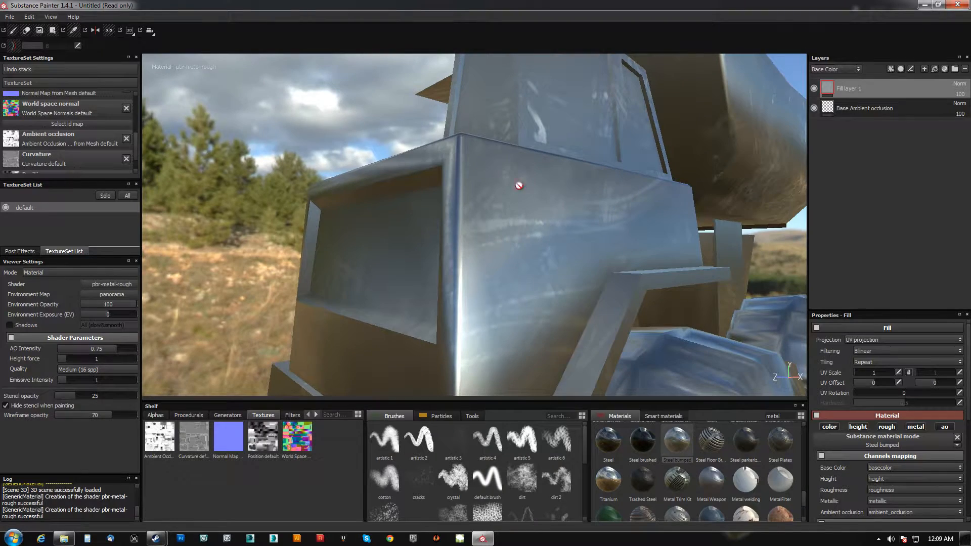
Set Fill layer 1 to tri-planar projection and inspect the steel around the truck's front corner.
{"action": "left_click", "coordinate": [878, 339]}
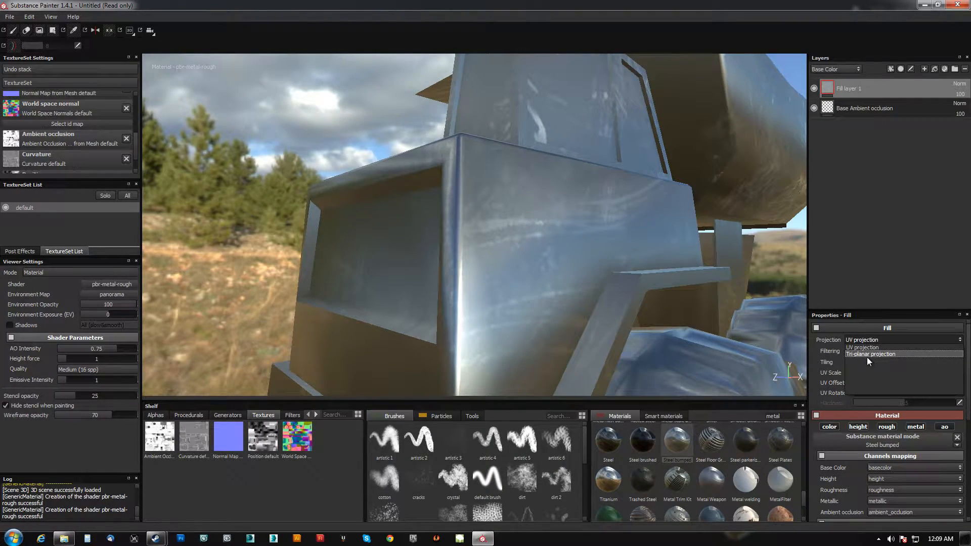
{"action": "left_click", "coordinate": [867, 357]}
{"action": "left_click_drag", "start_coordinate": [578, 253], "coordinate": [415, 202], "text": "alt"}
{"action": "right_click_drag", "start_coordinate": [415, 202], "coordinate": [479, 147], "text": "alt"}
{"action": "middle_click_drag", "start_coordinate": [479, 146], "coordinate": [427, 196], "text": "alt"}
{"action": "left_click_drag", "start_coordinate": [427, 195], "coordinate": [481, 157], "text": "alt"}
{"action": "right_click_drag", "start_coordinate": [480, 157], "coordinate": [490, 338], "text": "alt"}
{"action": "middle_click_drag", "start_coordinate": [490, 338], "coordinate": [474, 241], "text": "alt"}
{"action": "left_click_drag", "start_coordinate": [390, 175], "coordinate": [501, 225], "text": "alt"}
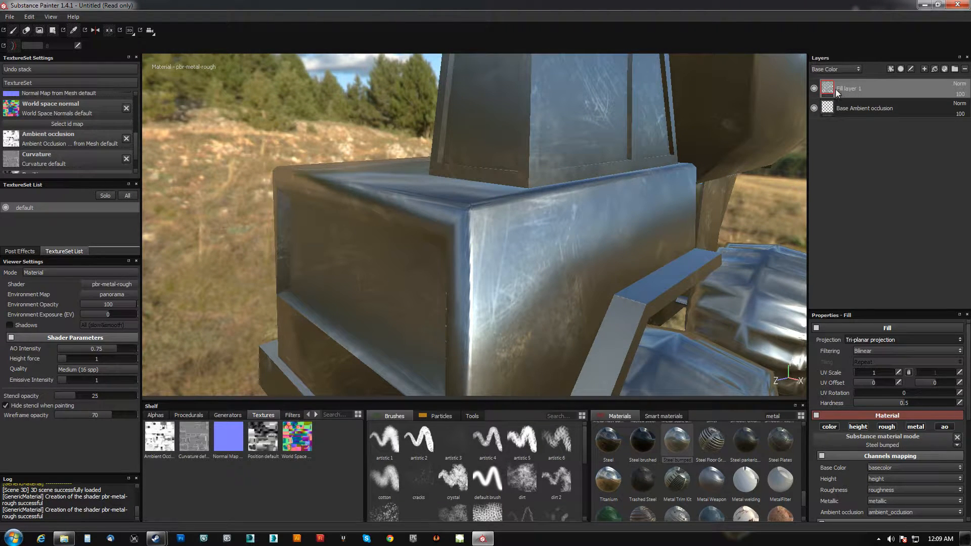
Add a second fill layer with the MetalPaint material and tri-planar projection.
{"action": "left_click", "coordinate": [934, 69]}
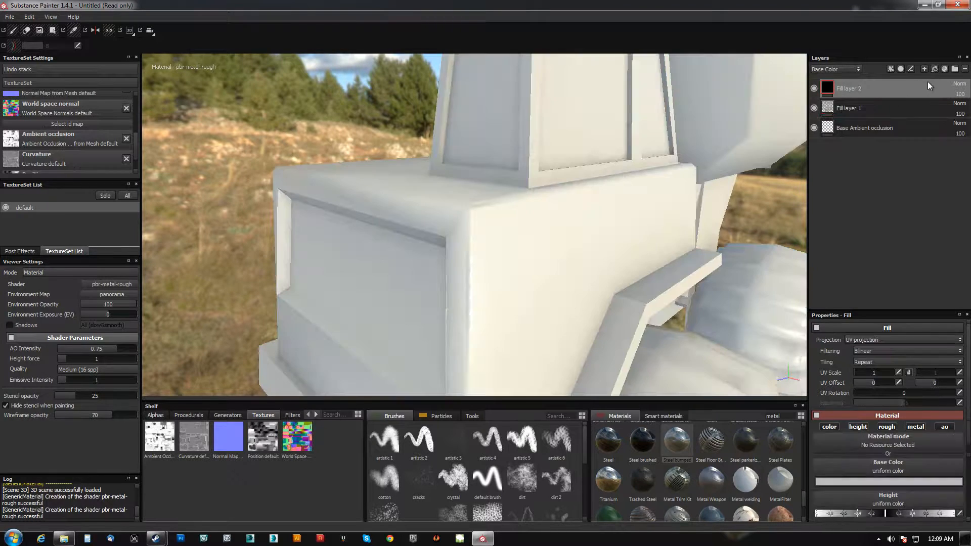
{"action": "scroll", "coordinate": [610, 501], "scroll_direction": "down", "scroll_amount": 2}
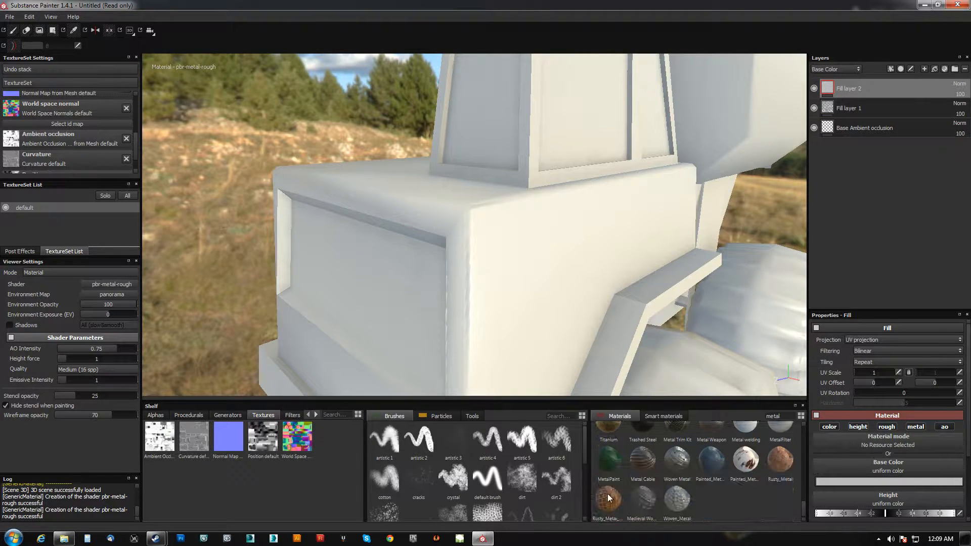
{"action": "left_click", "coordinate": [611, 468]}
{"action": "left_click_drag", "start_coordinate": [525, 221], "coordinate": [521, 202], "text": "alt"}
{"action": "left_click", "coordinate": [858, 340]}
{"action": "left_click", "coordinate": [859, 357]}
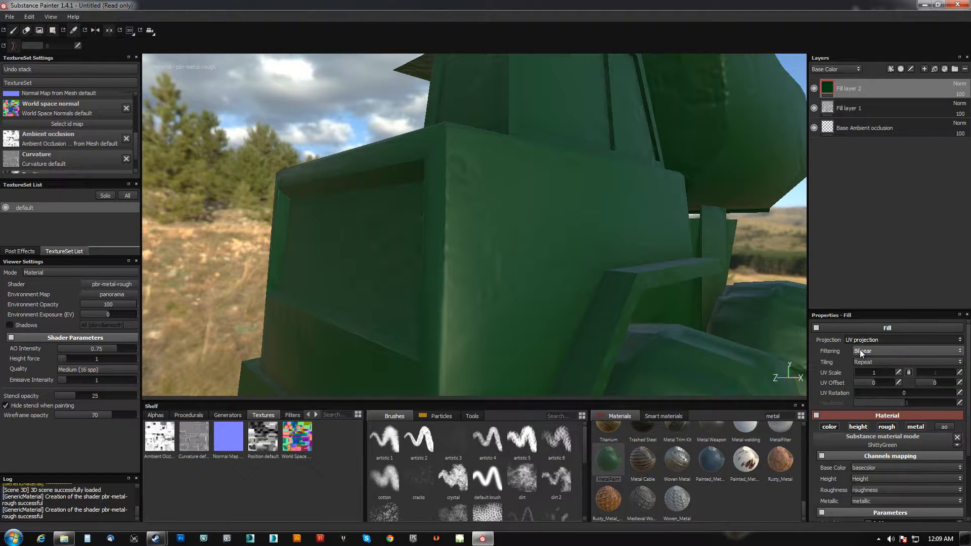
{"action": "left_click_drag", "start_coordinate": [758, 335], "coordinate": [470, 264], "text": "alt"}
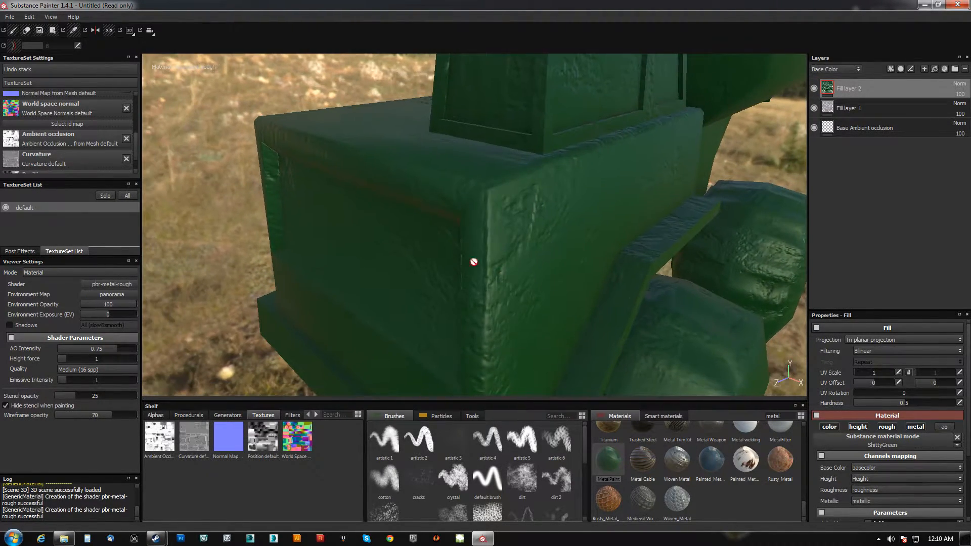
Add a black mask to Fill layer 2 and attach a generator to the mask.
{"action": "left_click", "coordinate": [904, 72]}
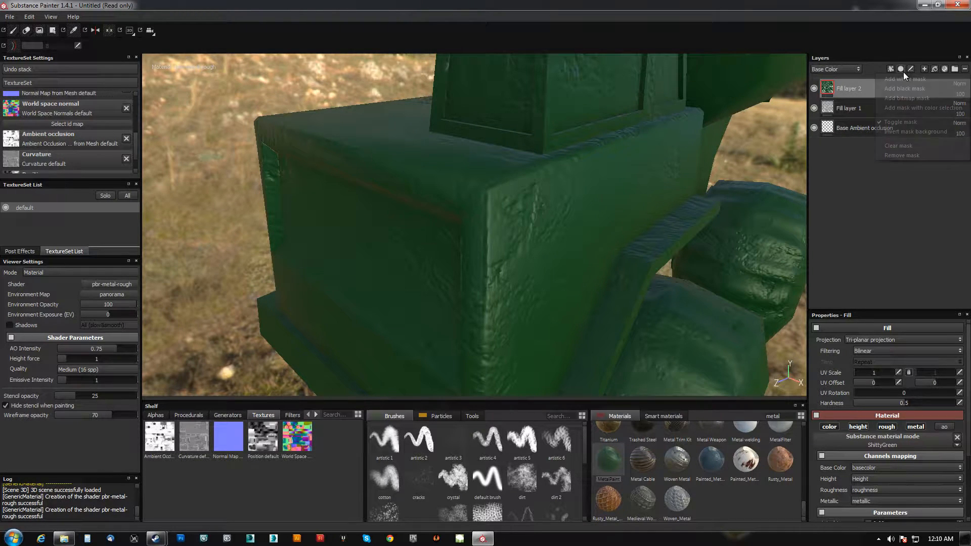
{"action": "left_click", "coordinate": [913, 87]}
{"action": "left_click", "coordinate": [893, 69]}
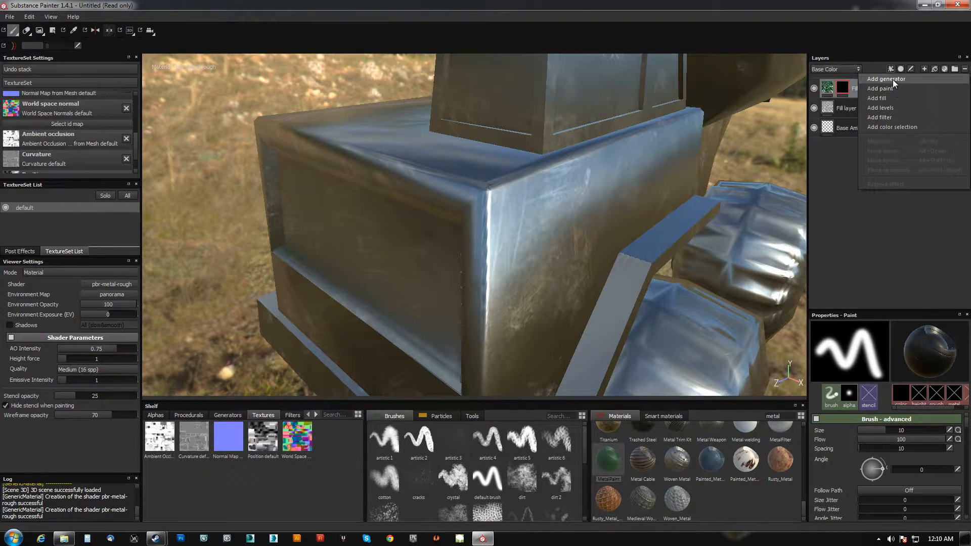
{"action": "left_click", "coordinate": [893, 80]}
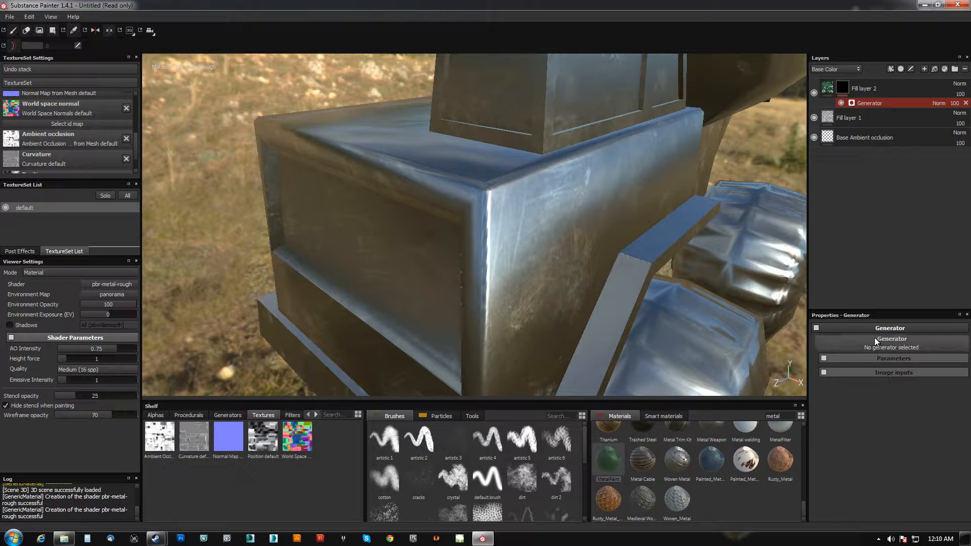
Choose MG Edge Blur as the mask generator and set its Level to 0.95 and Blur Radius to 0.
{"action": "left_click", "coordinate": [876, 341]}
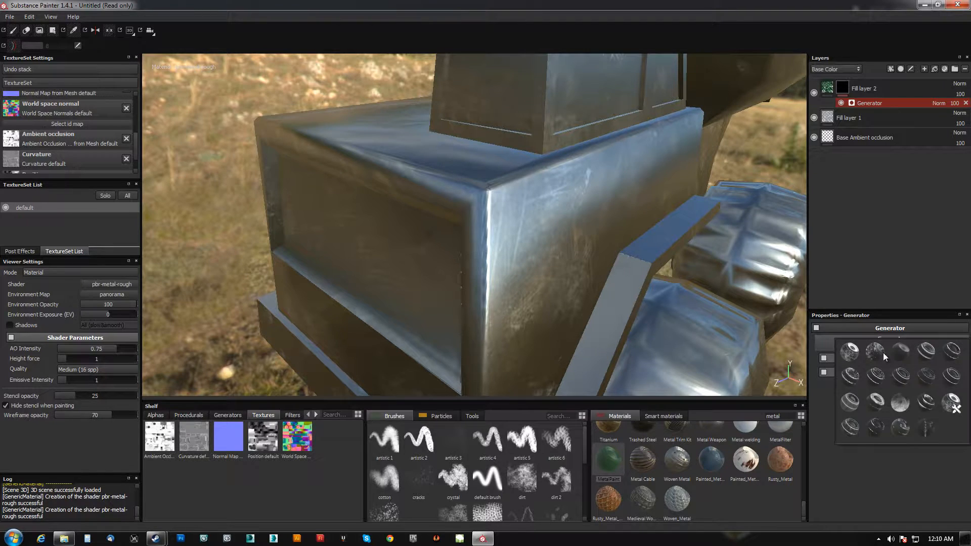
{"action": "left_click", "coordinate": [925, 350]}
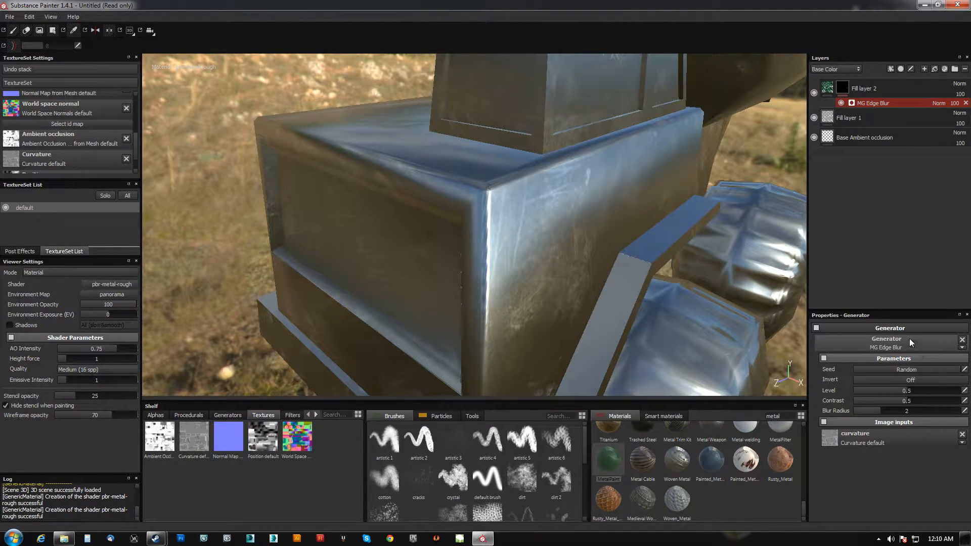
{"action": "mouse_move", "coordinate": [549, 260]}
{"action": "left_mouse_down", "text": "alt"}
{"action": "mouse_move", "coordinate": [535, 254]}
{"action": "mouse_move", "coordinate": [545, 252]}
{"action": "left_mouse_up", "text": "alt"}
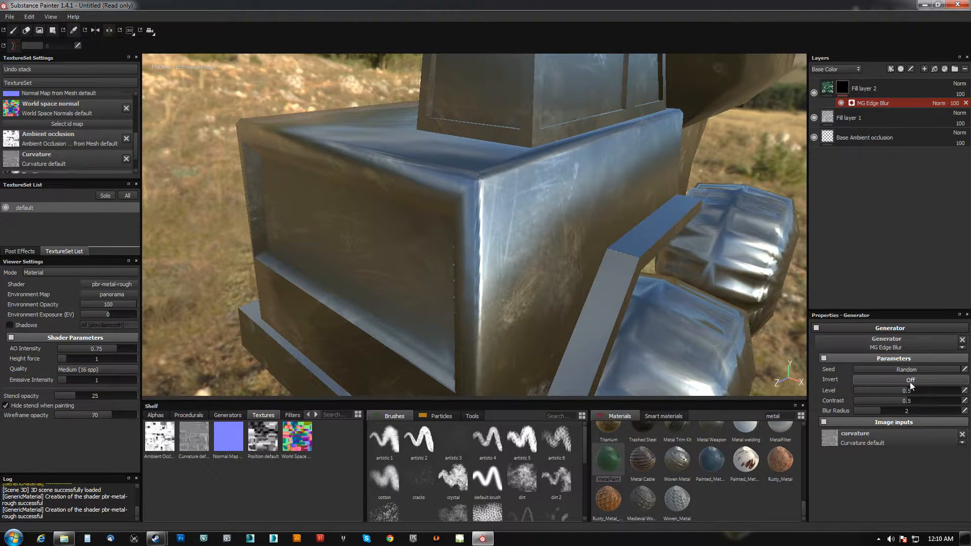
{"action": "left_click_drag", "start_coordinate": [912, 389], "coordinate": [956, 391]}
{"action": "right_click_drag", "start_coordinate": [761, 322], "coordinate": [575, 91], "text": "alt"}
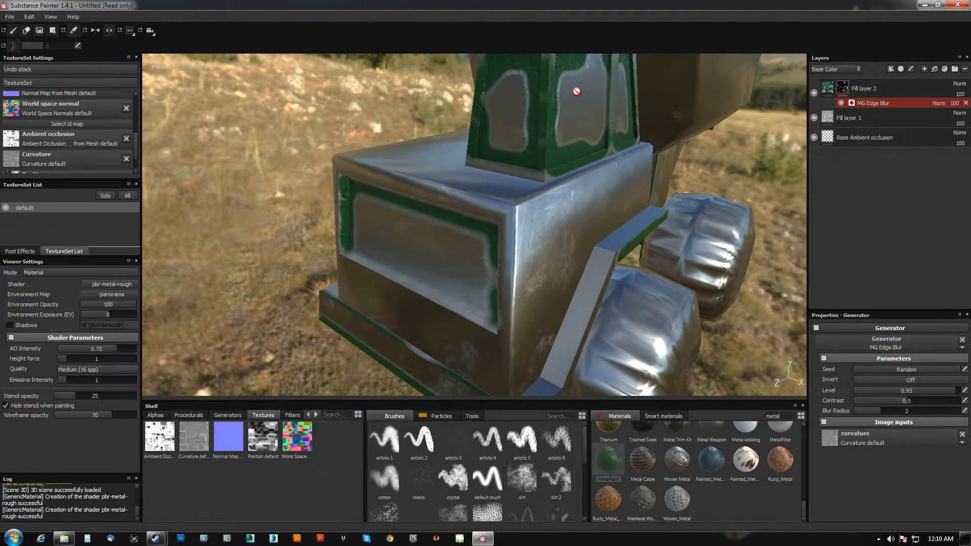
{"action": "middle_click_drag", "start_coordinate": [574, 91], "coordinate": [502, 228], "text": "alt"}
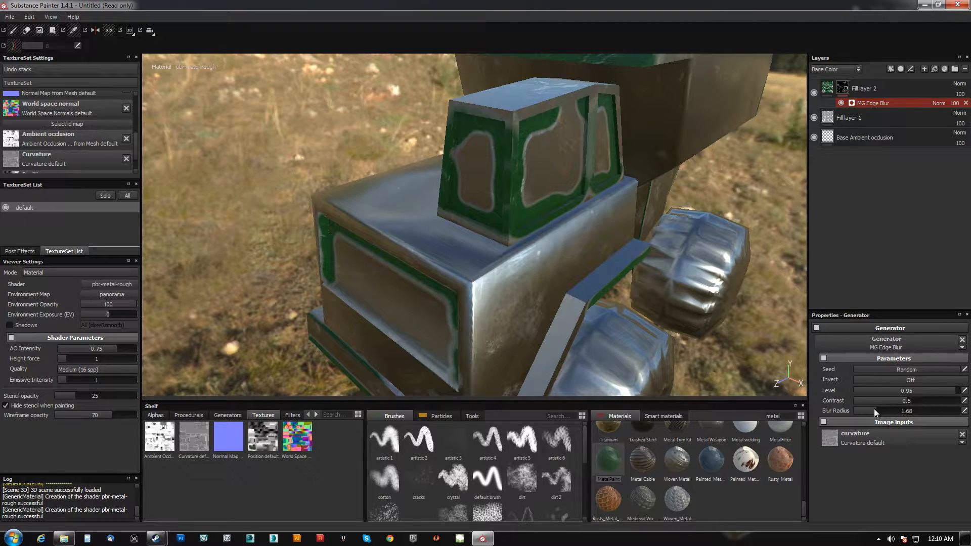
{"action": "left_click_drag", "start_coordinate": [874, 409], "coordinate": [852, 402]}
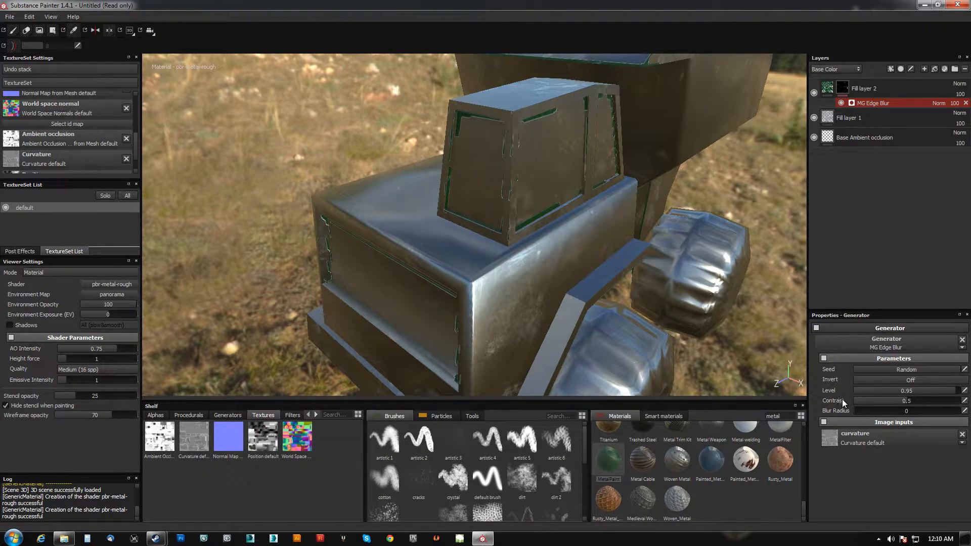
Invert the MG Edge Blur mask and set its Level to 0.21 and Contrast to 0.4.
{"action": "left_click", "coordinate": [907, 382]}
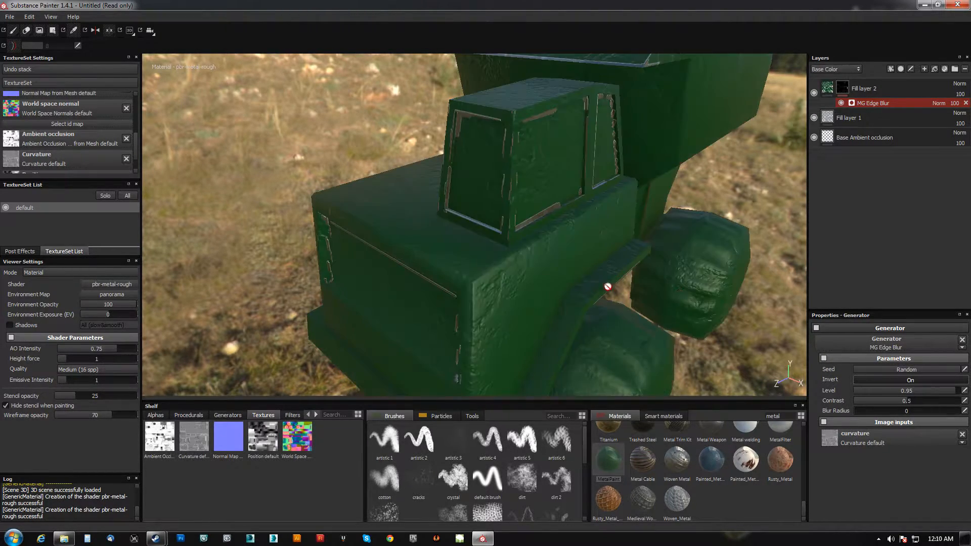
{"action": "middle_click_drag", "start_coordinate": [609, 287], "coordinate": [593, 221], "text": "alt"}
{"action": "left_click_drag", "start_coordinate": [594, 221], "coordinate": [694, 178], "text": "alt"}
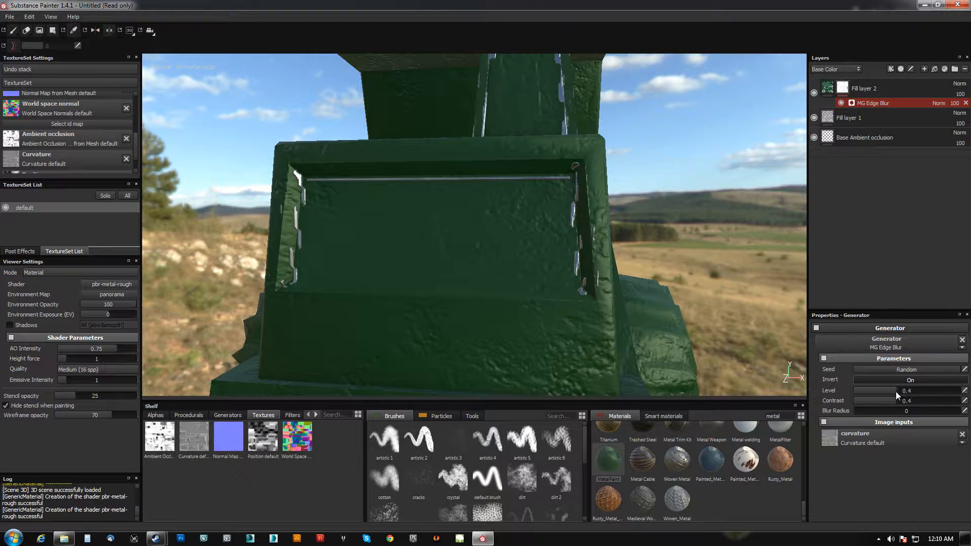
{"action": "left_click_drag", "start_coordinate": [899, 388], "coordinate": [876, 388]}
{"action": "right_click_drag", "start_coordinate": [569, 295], "coordinate": [557, 121], "text": "alt"}
{"action": "left_click_drag", "start_coordinate": [551, 124], "coordinate": [356, 199], "text": "alt"}
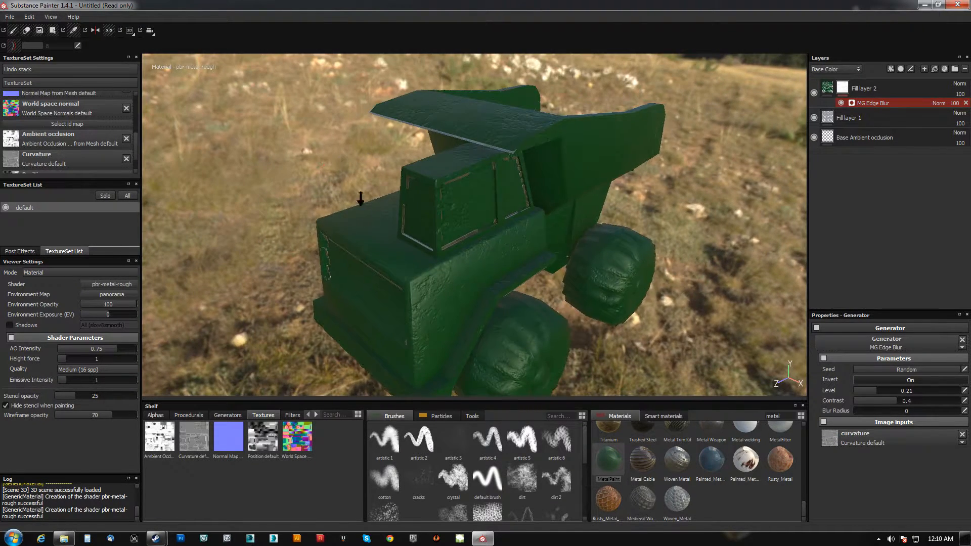
Examine the masked green paint all around the truck, including the wheels and underside.
{"action": "right_click_drag", "start_coordinate": [359, 199], "coordinate": [486, 235], "text": "alt"}
{"action": "left_click_drag", "start_coordinate": [486, 235], "coordinate": [515, 184], "text": "alt"}
{"action": "right_click_drag", "start_coordinate": [515, 185], "coordinate": [408, 245], "text": "alt"}
{"action": "mouse_move", "coordinate": [451, 227]}
{"action": "left_mouse_down", "text": "alt"}
{"action": "mouse_move", "coordinate": [392, 134]}
{"action": "mouse_move", "coordinate": [466, 235]}
{"action": "left_mouse_up", "text": "alt"}
{"action": "right_click_drag", "start_coordinate": [549, 300], "coordinate": [602, 324], "text": "alt"}
{"action": "left_click_drag", "start_coordinate": [597, 308], "coordinate": [497, 167], "text": "alt"}
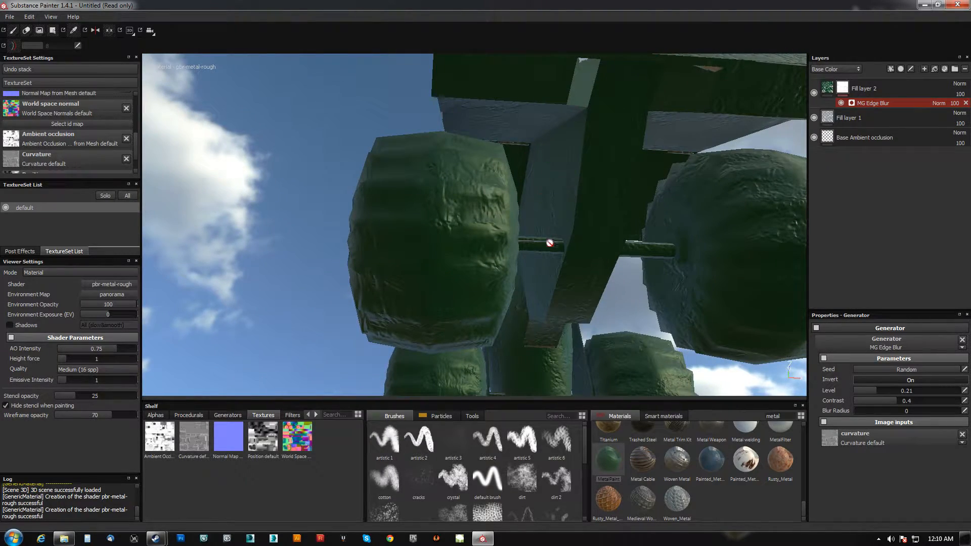
{"action": "left_click_drag", "start_coordinate": [568, 207], "coordinate": [441, 261], "text": "alt"}
{"action": "middle_click_drag", "start_coordinate": [441, 261], "coordinate": [415, 287], "text": "alt"}
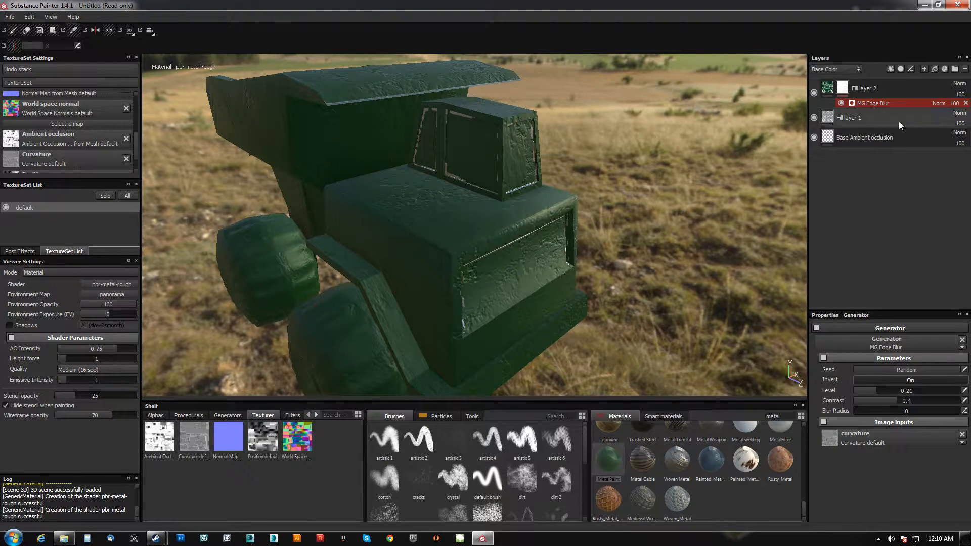
Replace the mask generator on Fill layer 2 with MG Dirt and check it on the truck's hood.
{"action": "left_click", "coordinate": [882, 347]}
{"action": "left_click", "coordinate": [833, 369]}
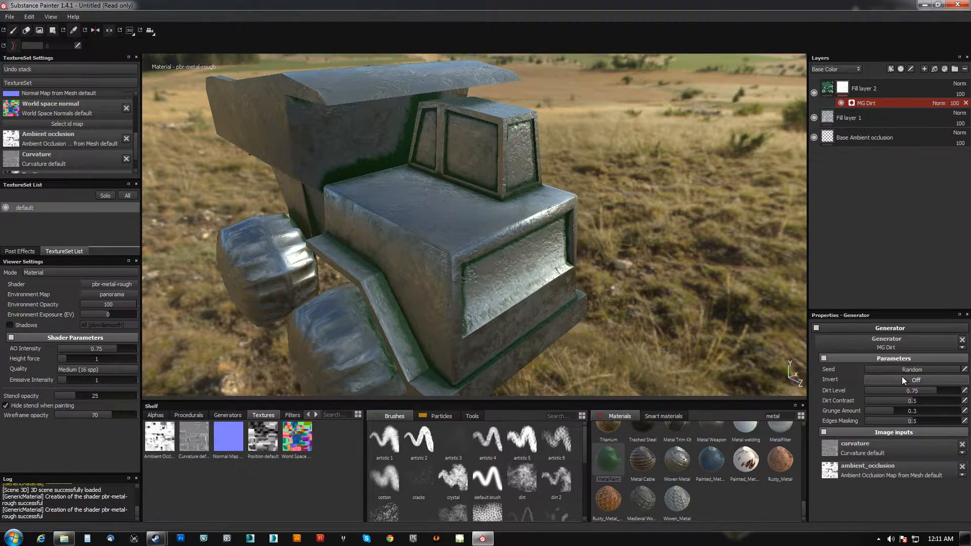
{"action": "left_click_drag", "start_coordinate": [570, 306], "coordinate": [574, 273], "text": "alt"}
{"action": "scroll", "coordinate": [532, 351], "scroll_direction": "up", "scroll_amount": 2}
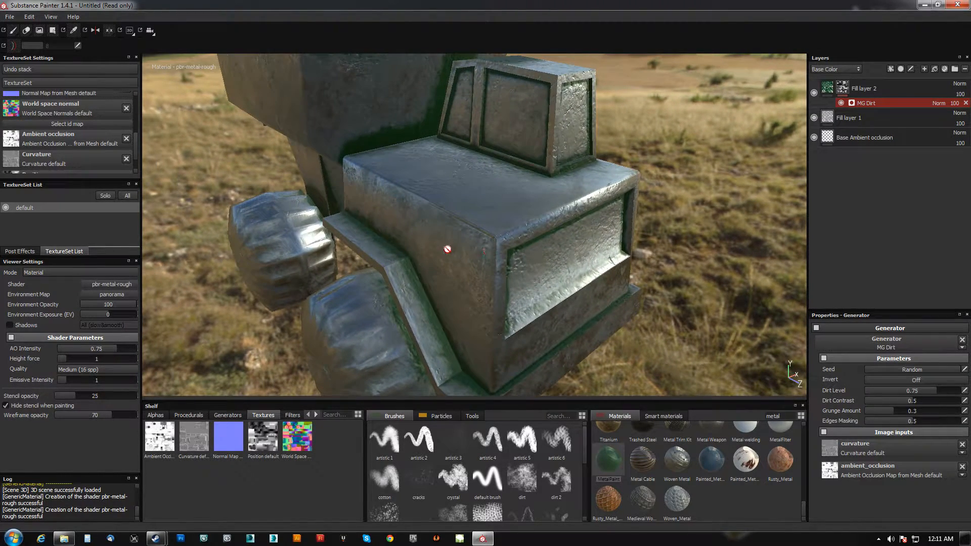
Invert the MG Dirt mask and set Dirt Level to 0.73, Dirt Contrast to 0.87, Grunge Amount to 0 and Edges Masking to 1.
{"action": "left_click", "coordinate": [942, 379]}
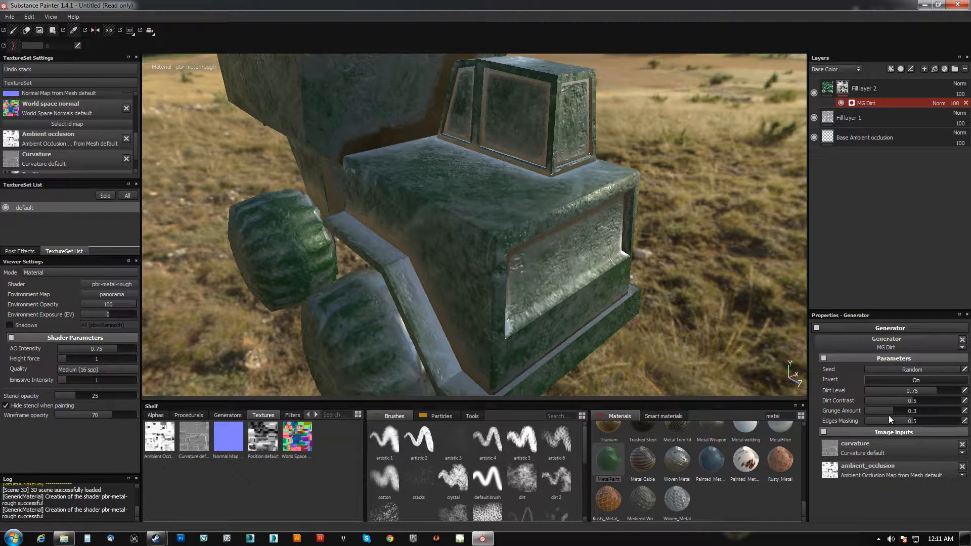
{"action": "left_click_drag", "start_coordinate": [891, 411], "coordinate": [859, 412]}
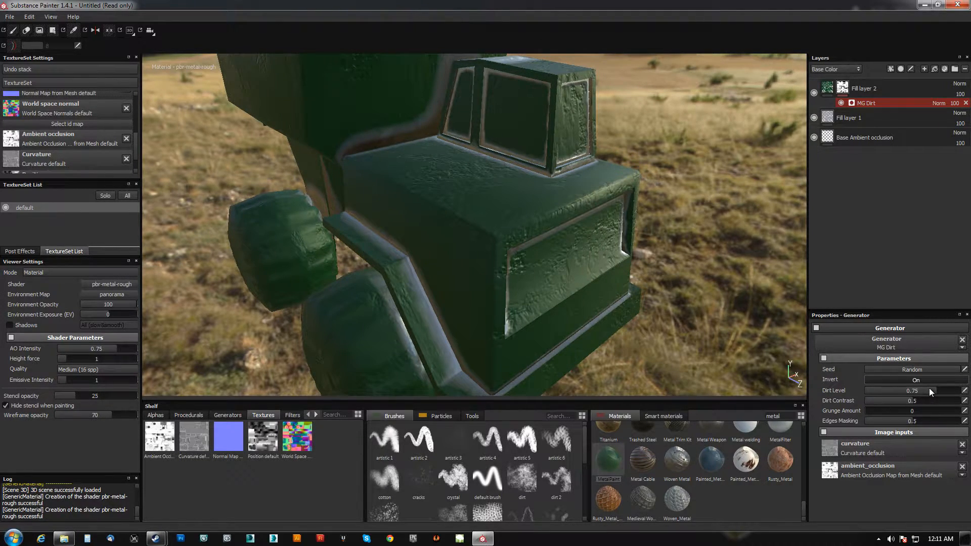
{"action": "mouse_move", "coordinate": [934, 390]}
{"action": "left_mouse_down"}
{"action": "mouse_move", "coordinate": [948, 400]}
{"action": "mouse_move", "coordinate": [918, 390]}
{"action": "mouse_move", "coordinate": [934, 390]}
{"action": "left_mouse_up"}
{"action": "left_click_drag", "start_coordinate": [561, 225], "coordinate": [542, 234], "text": "alt"}
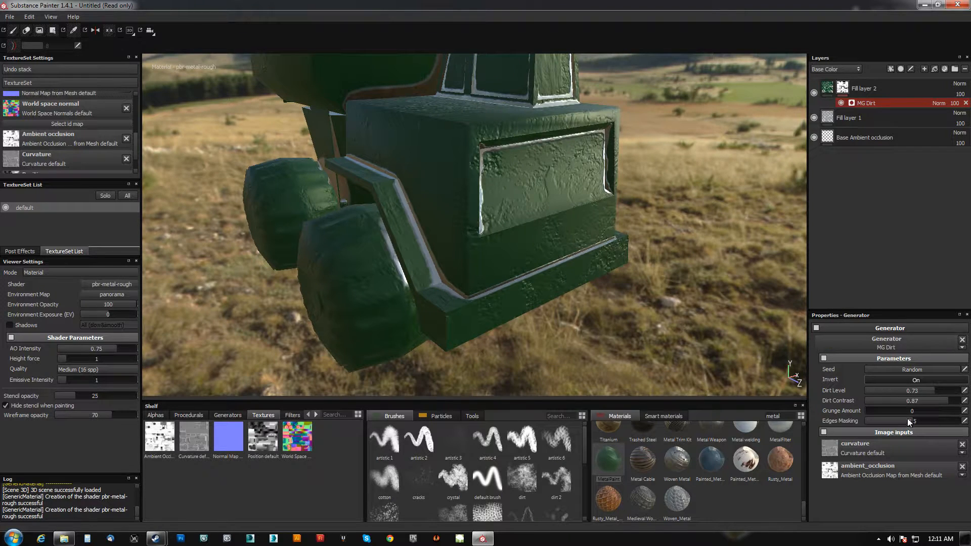
{"action": "left_click_drag", "start_coordinate": [543, 234], "coordinate": [505, 198], "text": "alt"}
{"action": "left_click_drag", "start_coordinate": [471, 273], "coordinate": [443, 159], "text": "alt"}
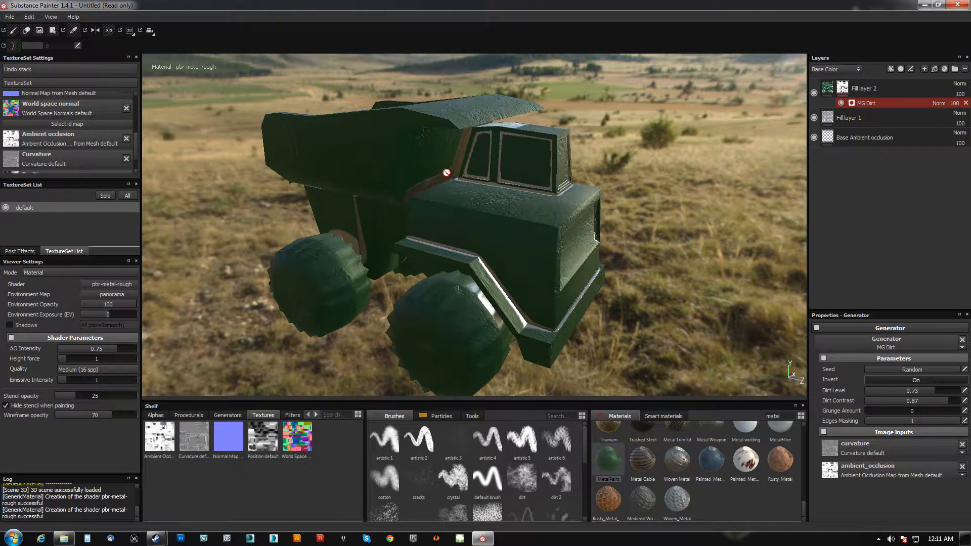
Add a paint layer above Fill layer 2 and turn off its color, rough and metal channels so only height is painted.
{"action": "left_click_drag", "start_coordinate": [400, 174], "coordinate": [461, 107], "text": "alt"}
{"action": "right_click_drag", "start_coordinate": [456, 242], "coordinate": [450, 374], "text": "alt"}
{"action": "left_click_drag", "start_coordinate": [450, 374], "coordinate": [562, 150], "text": "alt"}
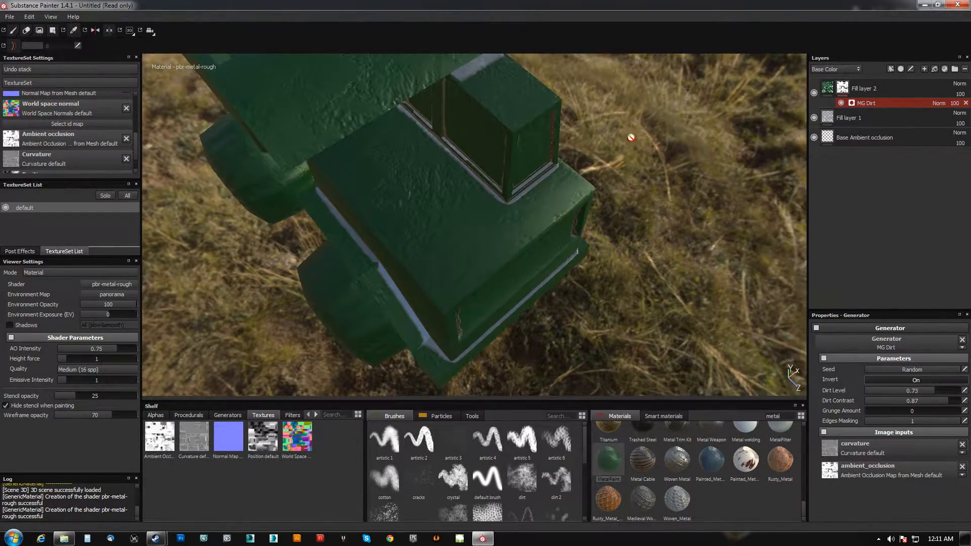
{"action": "left_click", "coordinate": [860, 87]}
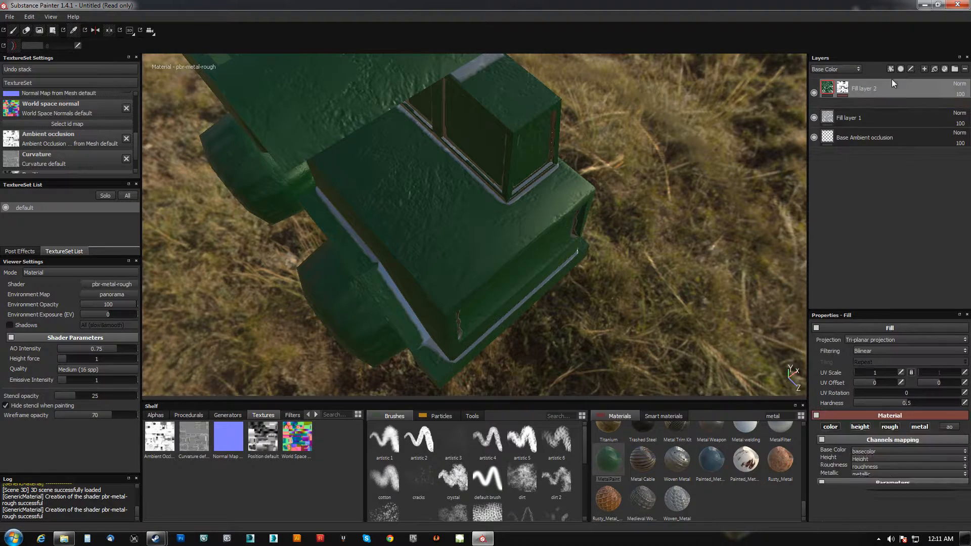
{"action": "left_click", "coordinate": [925, 69]}
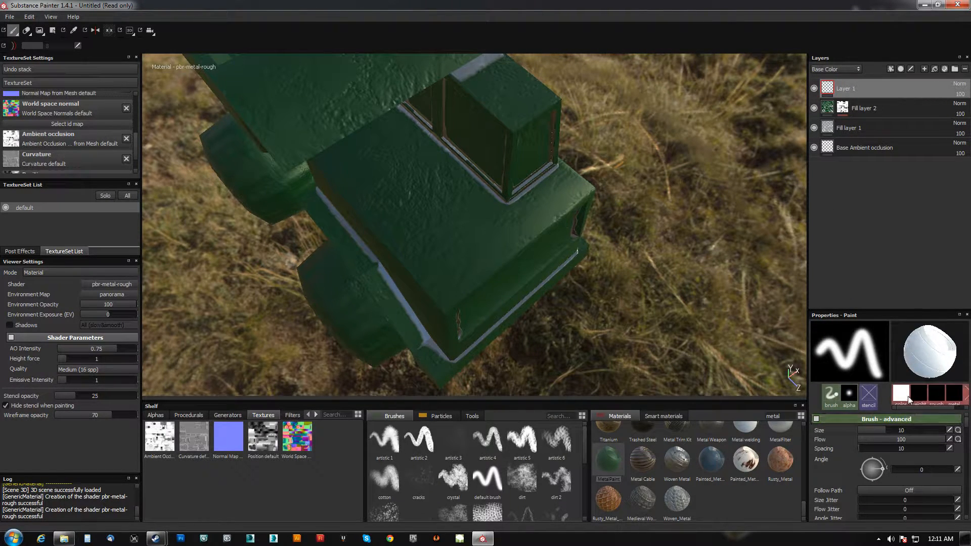
{"action": "left_click", "coordinate": [909, 402]}
{"action": "left_click", "coordinate": [829, 431]}
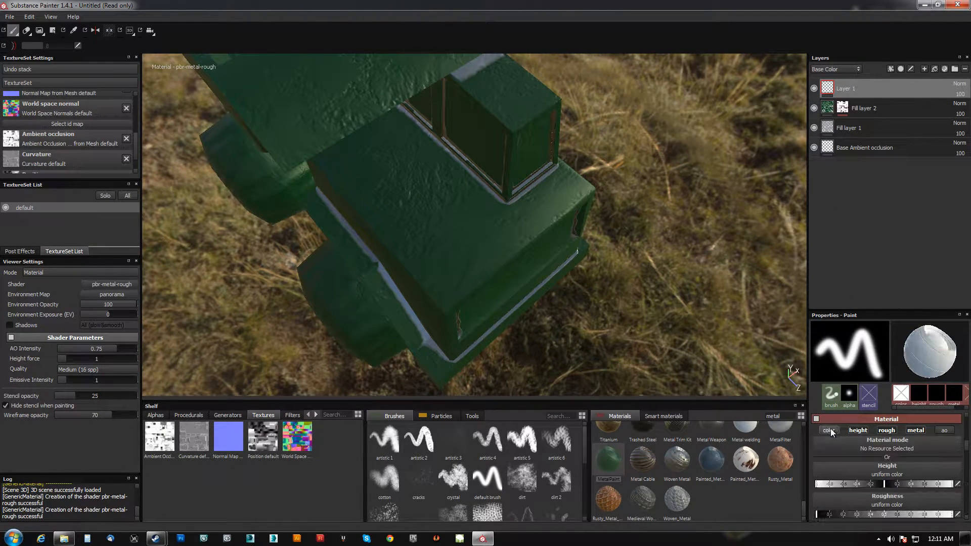
{"action": "left_click", "coordinate": [887, 431]}
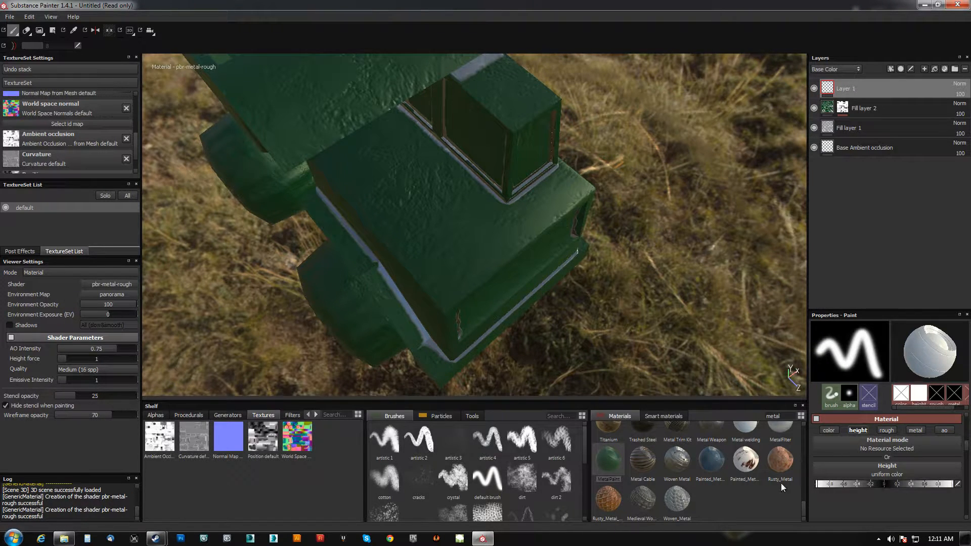
Stamp one round height mark on the truck's hood and another on the cab roof.
{"action": "mouse_move", "coordinate": [466, 270]}
{"action": "left_mouse_down", "text": "alt"}
{"action": "mouse_move", "coordinate": [455, 302]}
{"action": "mouse_move", "coordinate": [475, 269]}
{"action": "mouse_move", "coordinate": [479, 160]}
{"action": "left_mouse_up", "text": "alt"}
{"action": "right_click_drag", "start_coordinate": [479, 160], "coordinate": [516, 283], "text": "alt"}
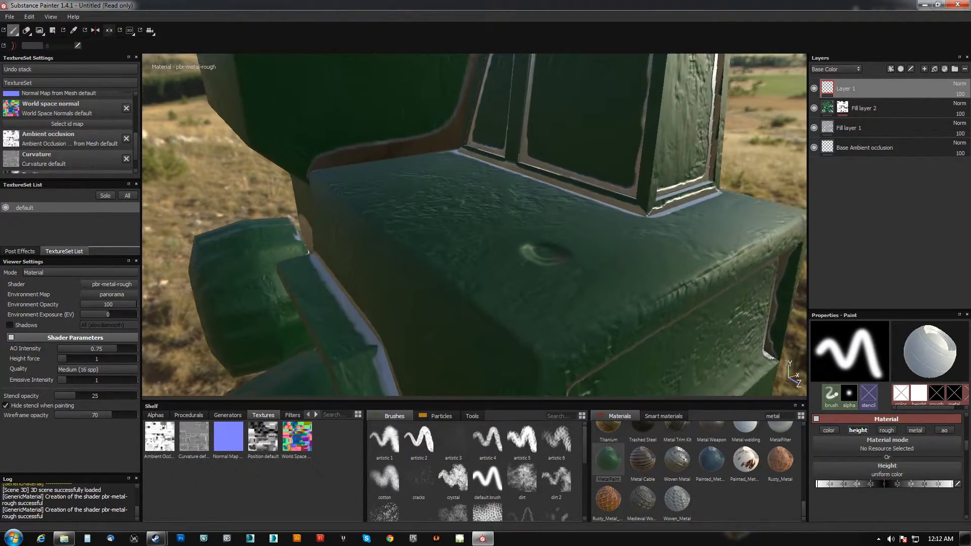
{"action": "middle_click_drag", "start_coordinate": [516, 283], "coordinate": [456, 162], "text": "alt"}
{"action": "mouse_move", "coordinate": [455, 162]}
{"action": "left_mouse_down", "text": "alt"}
{"action": "mouse_move", "coordinate": [496, 138]}
{"action": "mouse_move", "coordinate": [486, 283]}
{"action": "mouse_move", "coordinate": [468, 207]}
{"action": "mouse_move", "coordinate": [455, 228]}
{"action": "left_mouse_up", "text": "alt"}
{"action": "middle_click_drag", "start_coordinate": [455, 228], "coordinate": [401, 320], "text": "alt"}
{"action": "left_click_drag", "start_coordinate": [401, 320], "coordinate": [441, 232], "text": "alt"}
{"action": "left_click", "coordinate": [494, 190]}
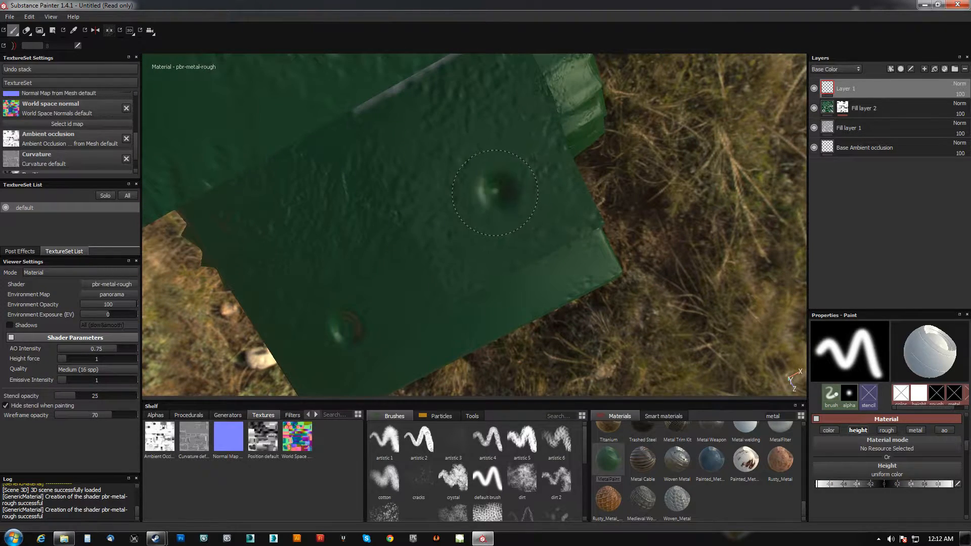
{"action": "right_click_drag", "start_coordinate": [442, 245], "coordinate": [529, 177], "text": "alt"}
{"action": "mouse_move", "coordinate": [529, 177]}
{"action": "left_mouse_down", "text": "alt"}
{"action": "mouse_move", "coordinate": [508, 106]}
{"action": "mouse_move", "coordinate": [465, 197]}
{"action": "mouse_move", "coordinate": [443, 159]}
{"action": "mouse_move", "coordinate": [481, 245]}
{"action": "mouse_move", "coordinate": [485, 216]}
{"action": "left_mouse_up", "text": "alt"}
Raise the brush's height value and paint a straight height line across the canopy of the dump bed.
{"action": "left_click_drag", "start_coordinate": [915, 484], "coordinate": [959, 484]}
{"action": "middle_click_drag", "start_coordinate": [560, 230], "coordinate": [560, 313], "text": "alt"}
{"action": "left_click_drag", "start_coordinate": [506, 285], "coordinate": [486, 263], "text": "alt"}
{"action": "mouse_move", "coordinate": [441, 142]}
{"action": "left_mouse_down", "text": "alt"}
{"action": "mouse_move", "coordinate": [408, 191]}
{"action": "mouse_move", "coordinate": [415, 180]}
{"action": "left_mouse_up", "text": "alt"}
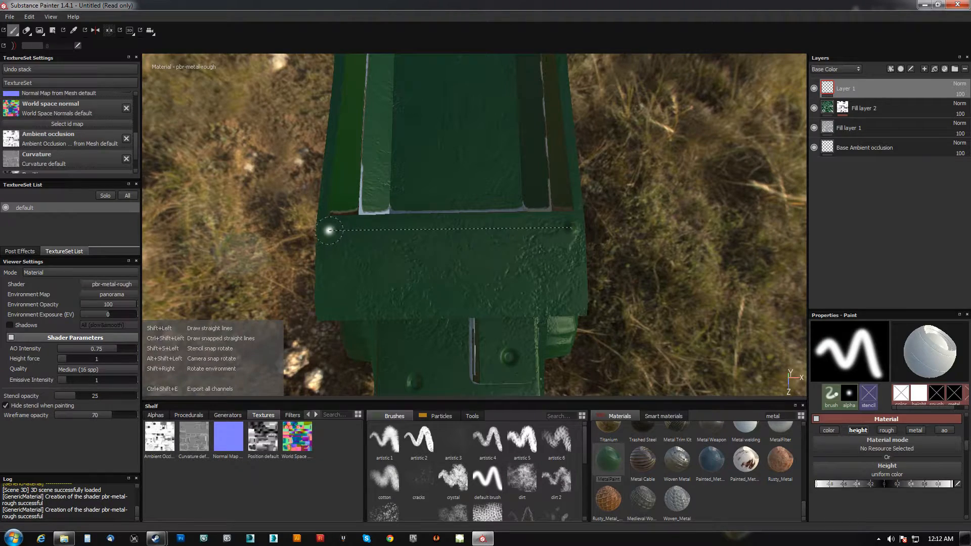
Paint five parallel straight horizontal height lines across the recessed front grille panel of the truck.
{"action": "left_click_drag", "start_coordinate": [325, 227], "coordinate": [447, 194], "text": "alt"}
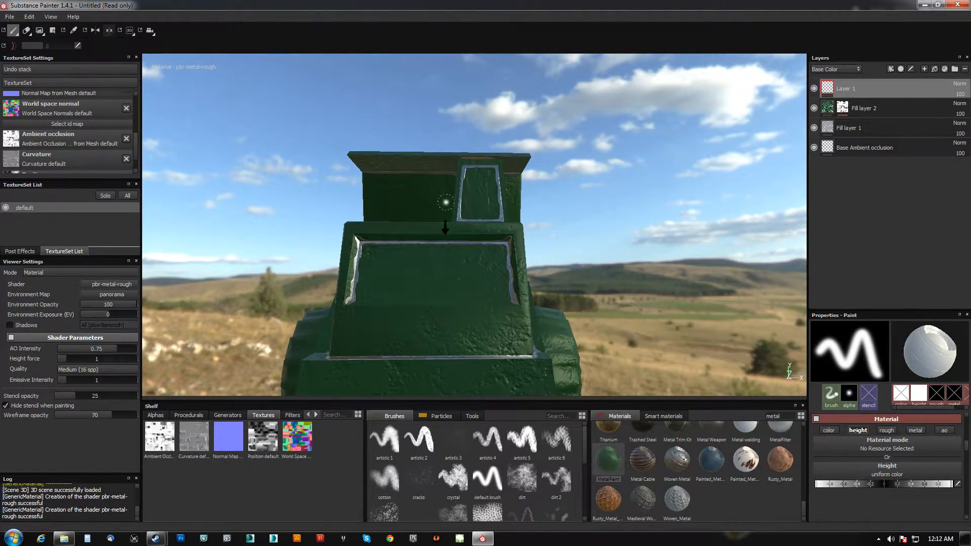
{"action": "right_click_drag", "start_coordinate": [447, 194], "coordinate": [449, 429], "text": "alt"}
{"action": "middle_click_drag", "start_coordinate": [468, 279], "coordinate": [473, 178], "text": "alt"}
{"action": "right_click_drag", "start_coordinate": [472, 178], "coordinate": [477, 91], "text": "alt"}
{"action": "left_click_drag", "start_coordinate": [478, 91], "coordinate": [446, 242], "text": "alt"}
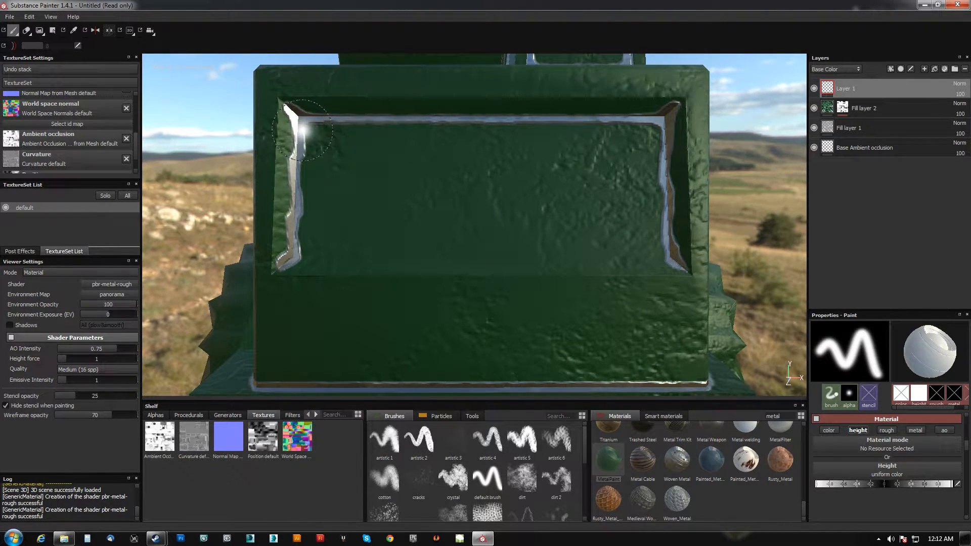
{"action": "key", "text": "shift"}
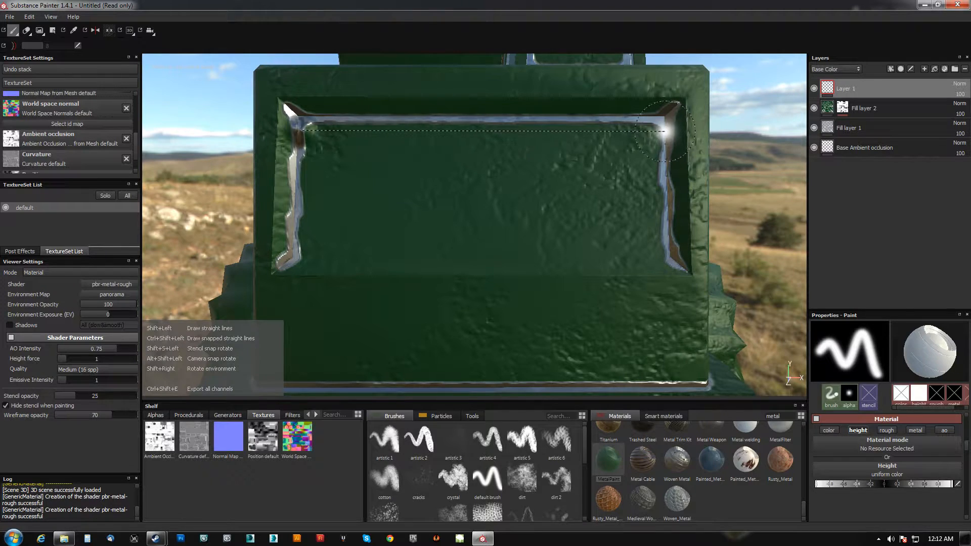
{"action": "left_click", "coordinate": [665, 131], "text": "shift"}
{"action": "left_click", "coordinate": [294, 163]}
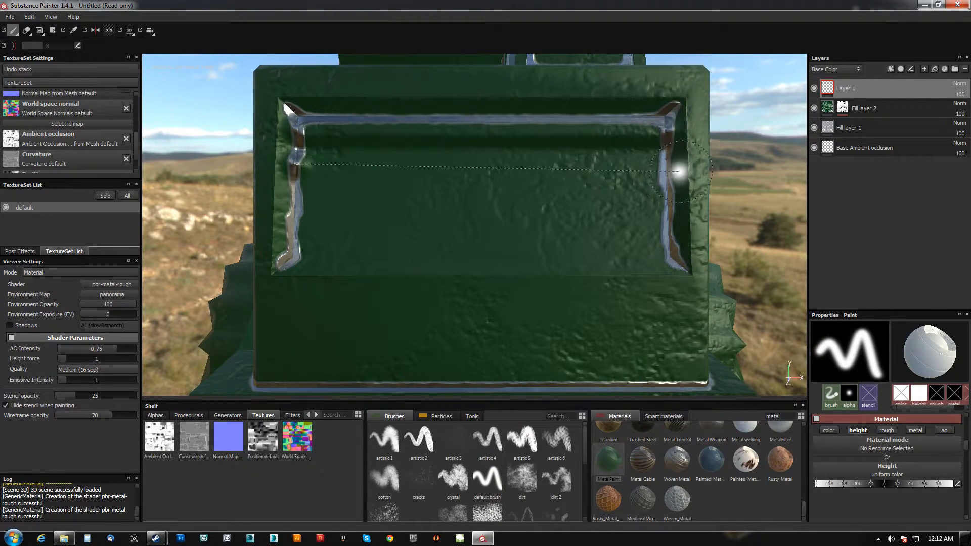
{"action": "left_click", "coordinate": [668, 166], "text": "shift"}
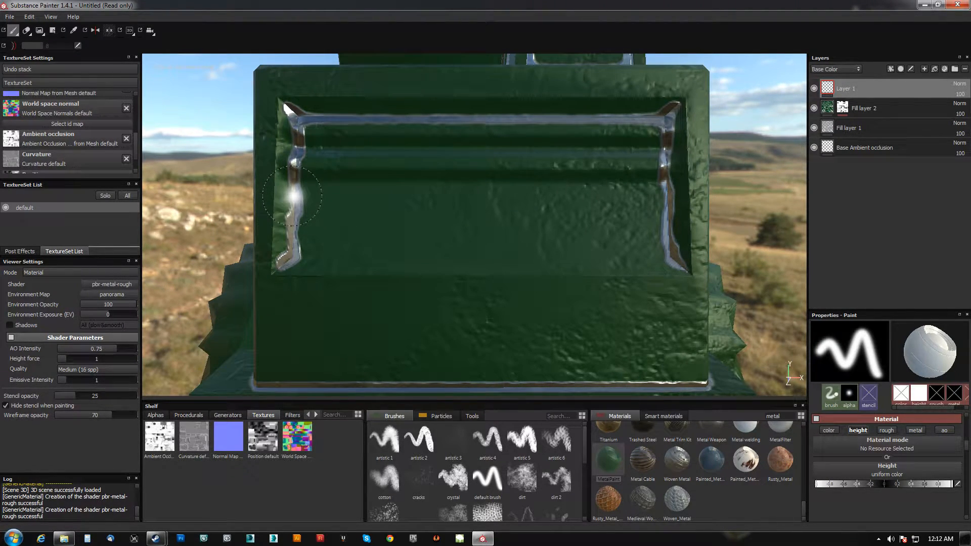
{"action": "left_click", "coordinate": [663, 194], "text": "shift"}
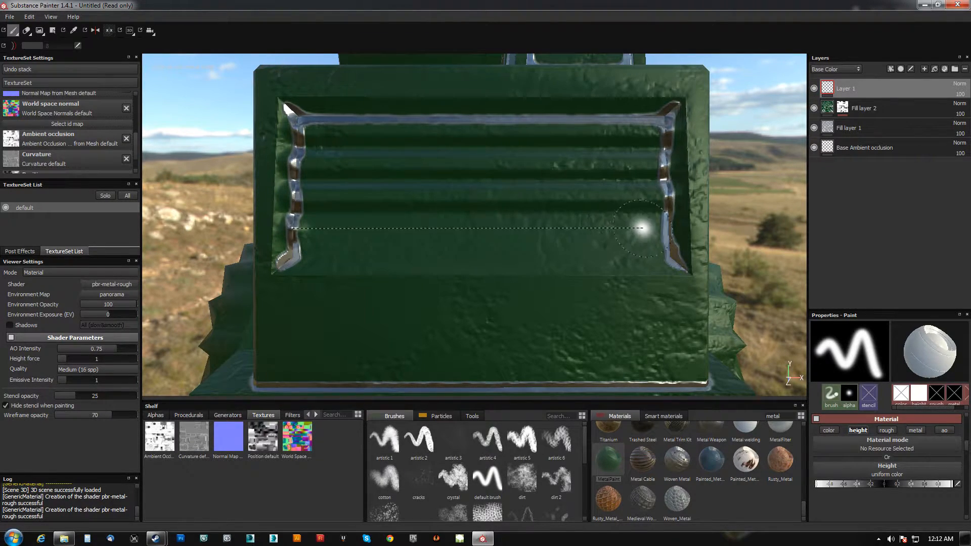
{"action": "left_click", "coordinate": [658, 229], "text": "shift"}
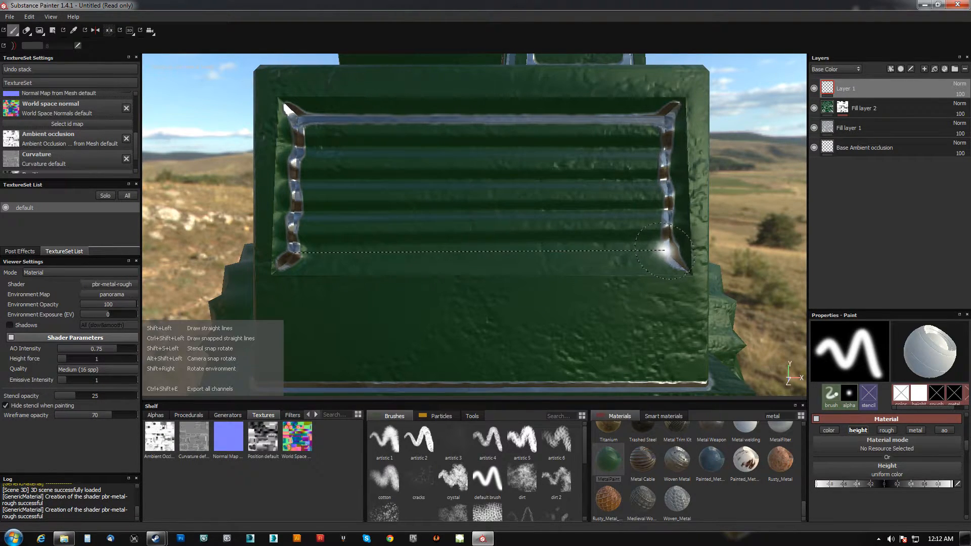
{"action": "left_click", "coordinate": [668, 250], "text": "shift"}
Try a black mask on Layer 1 to hide its painted height details.
{"action": "left_click_drag", "start_coordinate": [503, 286], "coordinate": [385, 270], "text": "alt"}
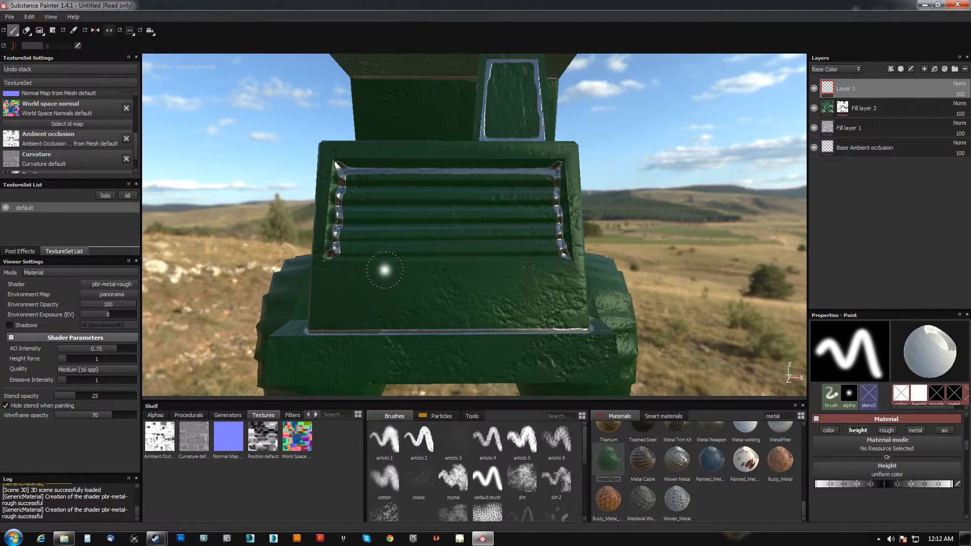
{"action": "right_click_drag", "start_coordinate": [384, 271], "coordinate": [386, 326], "text": "alt"}
{"action": "left_click", "coordinate": [903, 70]}
{"action": "left_click", "coordinate": [905, 92]}
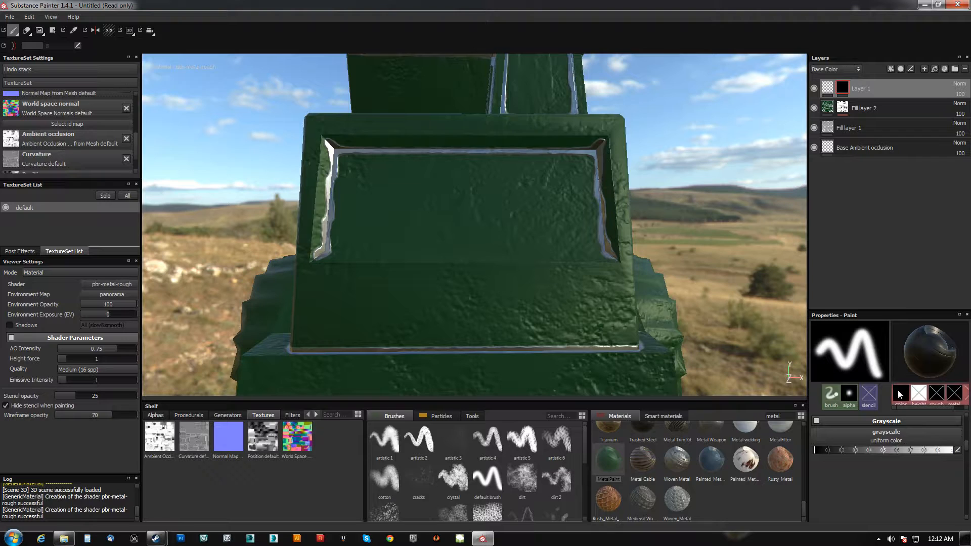
Give Layer 1 a white mask and paint out both ends of the grille lines with an enlarged black brush.
{"action": "right_click_drag", "start_coordinate": [452, 238], "coordinate": [494, 238], "text": "ctrl"}
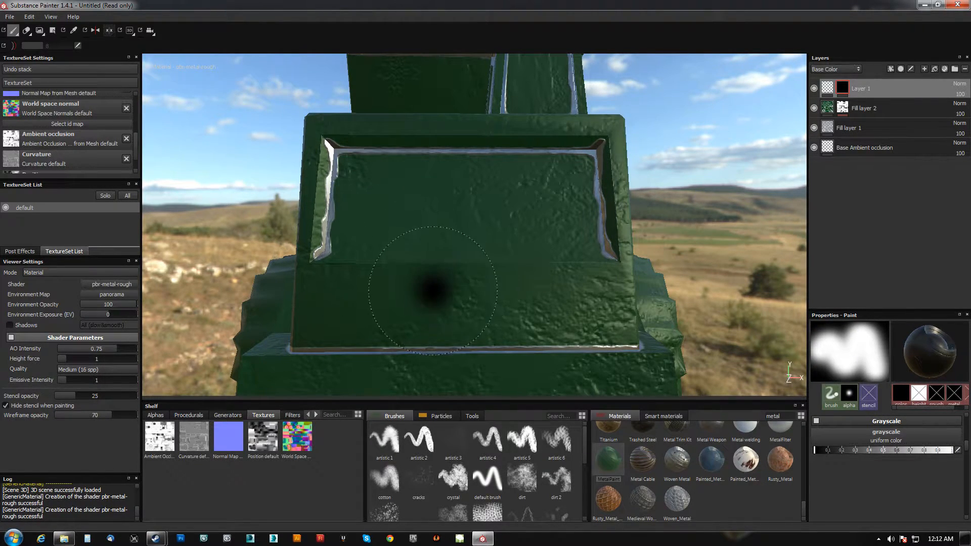
{"action": "middle_click_drag", "start_coordinate": [413, 235], "coordinate": [409, 255], "text": "alt"}
{"action": "left_click_drag", "start_coordinate": [409, 255], "coordinate": [415, 280], "text": "alt"}
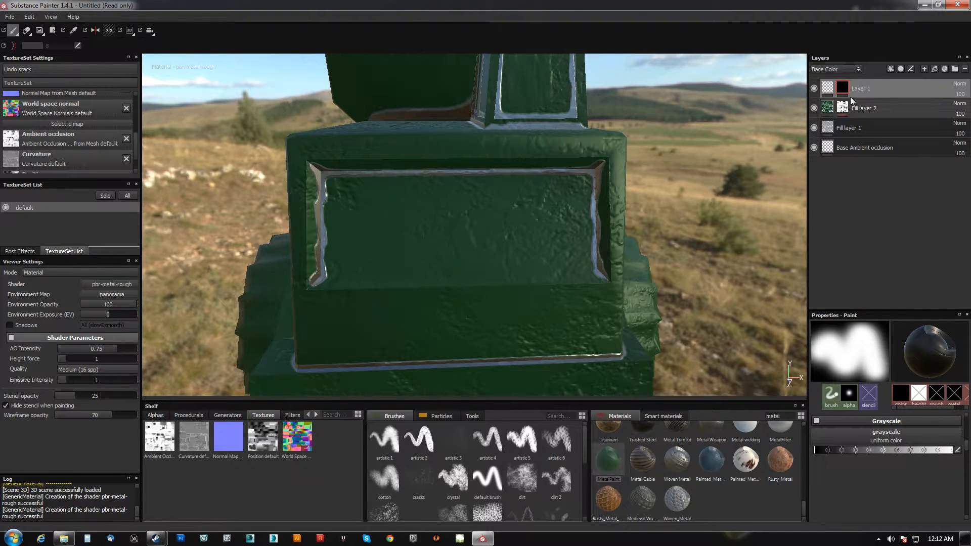
{"action": "left_click", "coordinate": [891, 69]}
{"action": "left_click", "coordinate": [901, 69]}
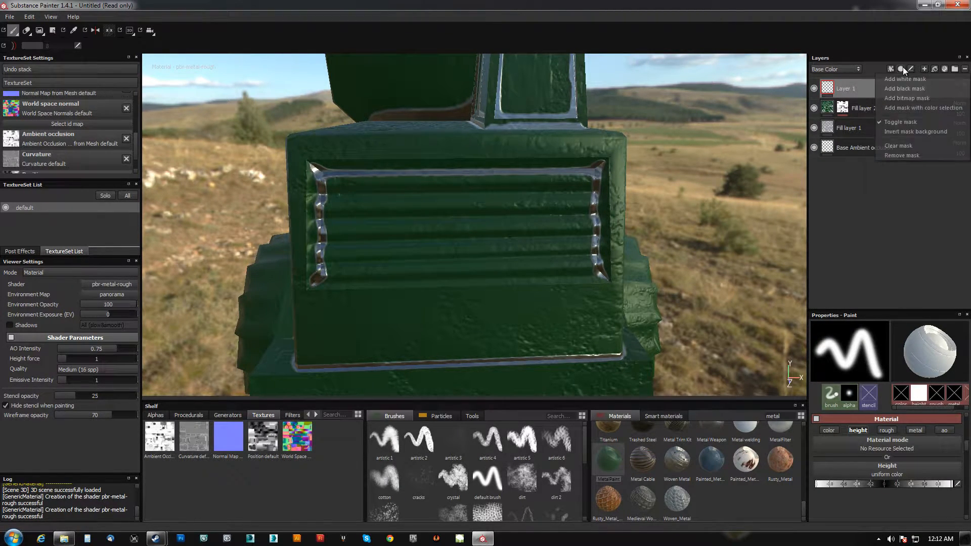
{"action": "left_click", "coordinate": [904, 79]}
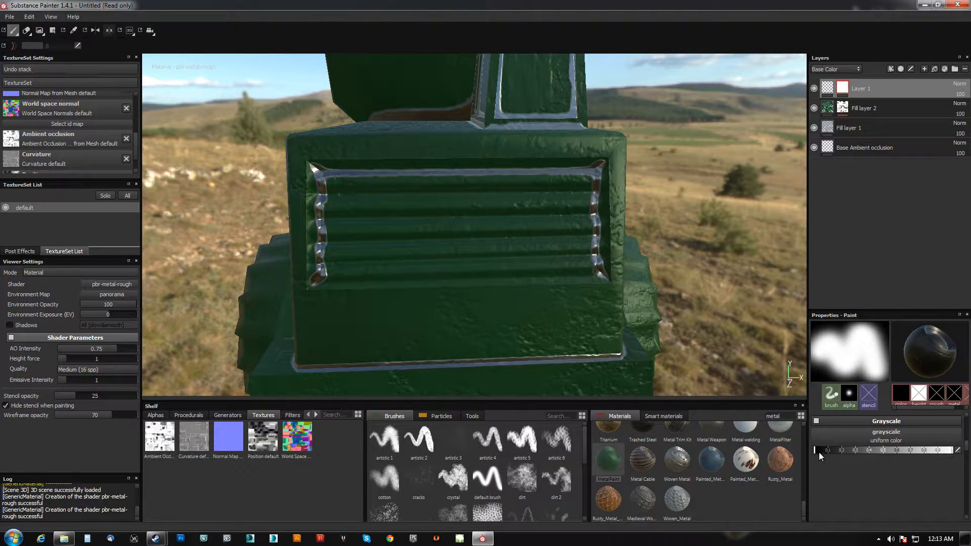
{"action": "left_click_drag", "start_coordinate": [376, 233], "coordinate": [382, 211], "text": "alt"}
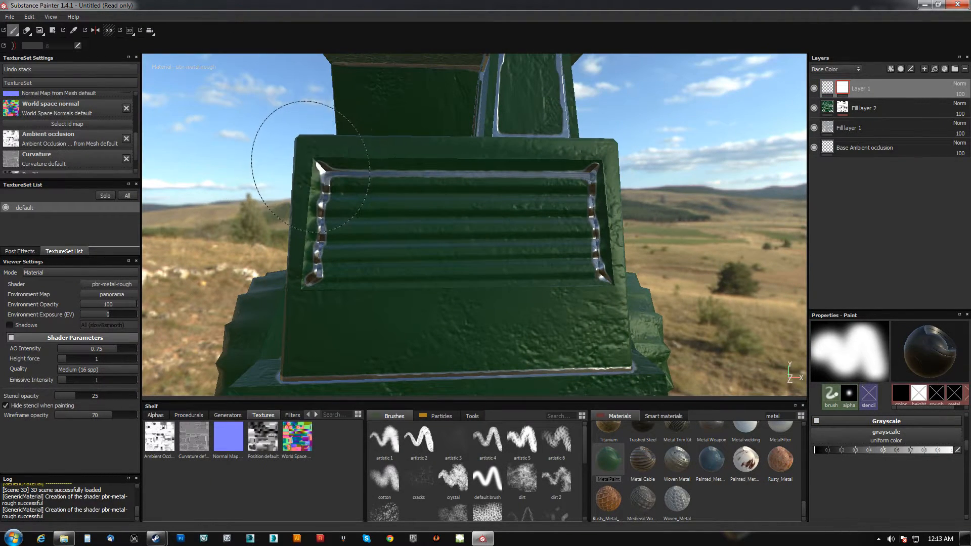
{"action": "left_click_drag", "start_coordinate": [596, 252], "coordinate": [594, 159]}
Restore the full grille lines by filling the grille faces in Layer 1's mask with white using polygon fill.
{"action": "key", "text": "4"}
{"action": "left_click", "coordinate": [870, 353]}
{"action": "left_click_drag", "start_coordinate": [798, 326], "coordinate": [772, 293]}
{"action": "left_click", "coordinate": [919, 286]}
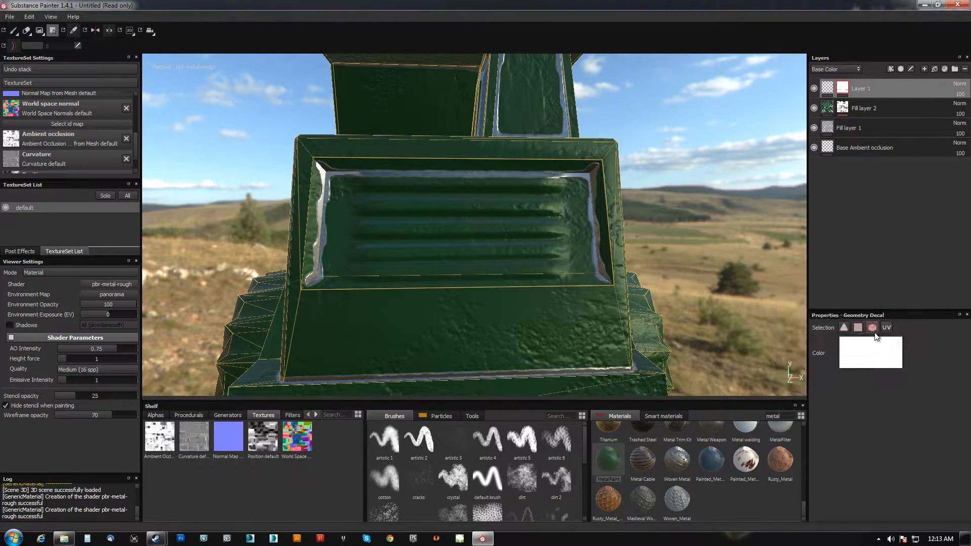
{"action": "left_click_drag", "start_coordinate": [481, 232], "coordinate": [542, 241], "text": "alt"}
{"action": "left_click_drag", "start_coordinate": [512, 281], "coordinate": [613, 156], "text": "alt"}
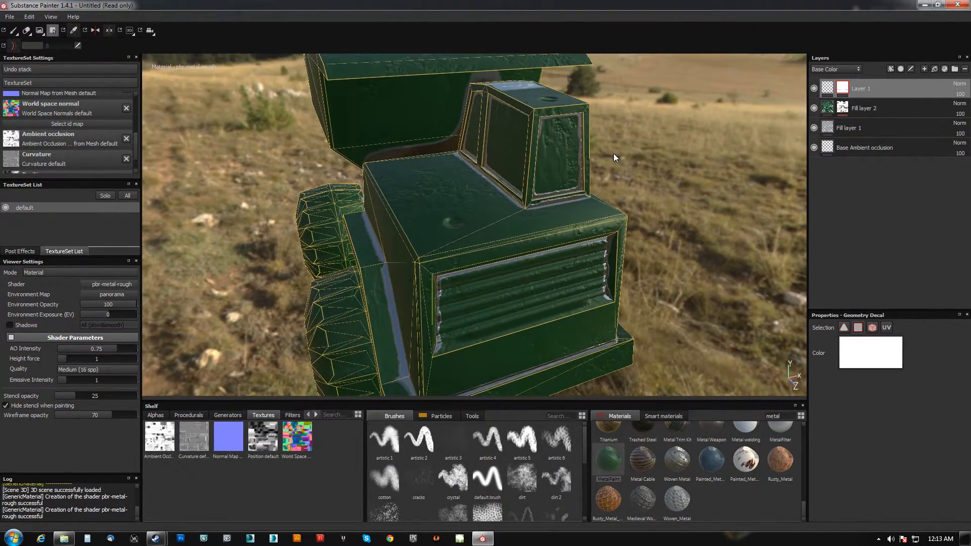
{"action": "left_click_drag", "start_coordinate": [514, 170], "coordinate": [507, 209], "text": "alt"}
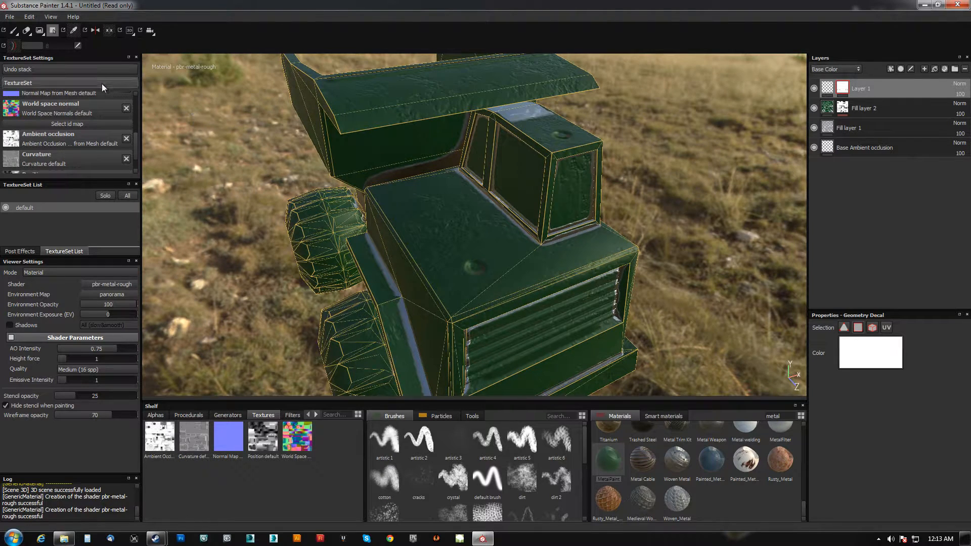
Examine the baked normal map among the texture set's additional maps and in the shelf's textures.
{"action": "scroll", "coordinate": [78, 133], "scroll_direction": "up", "scroll_amount": 3}
{"action": "scroll", "coordinate": [76, 126], "scroll_direction": "up", "scroll_amount": 3}
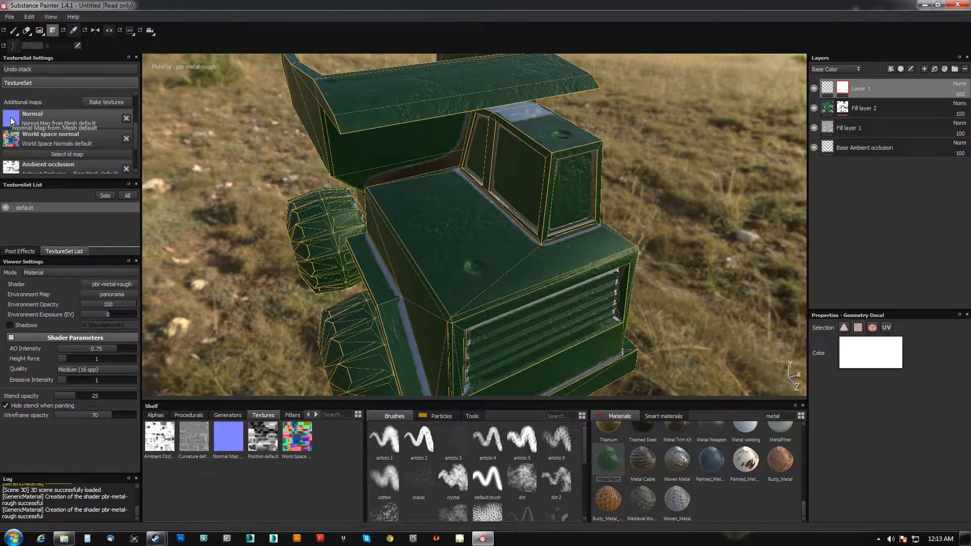
{"action": "left_click", "coordinate": [11, 121]}
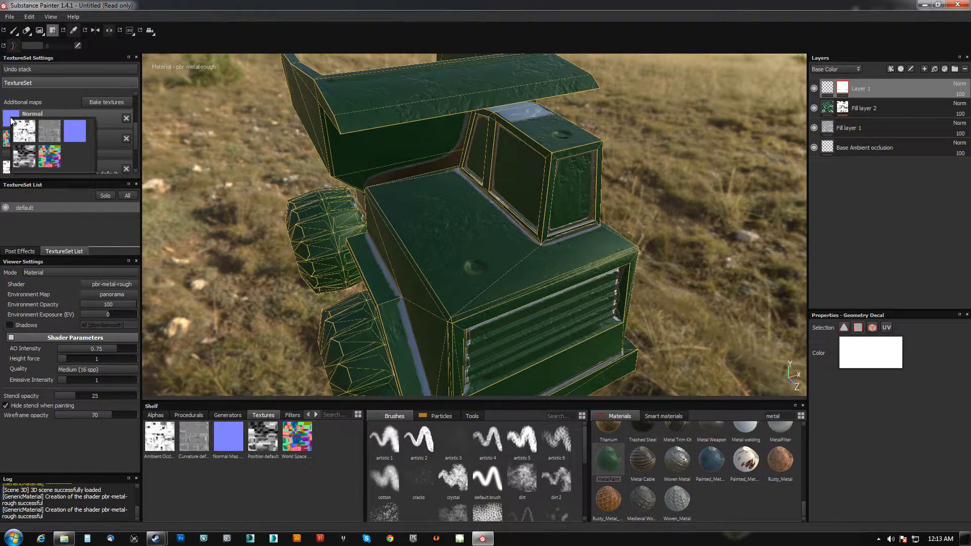
{"action": "left_click", "coordinate": [225, 445]}
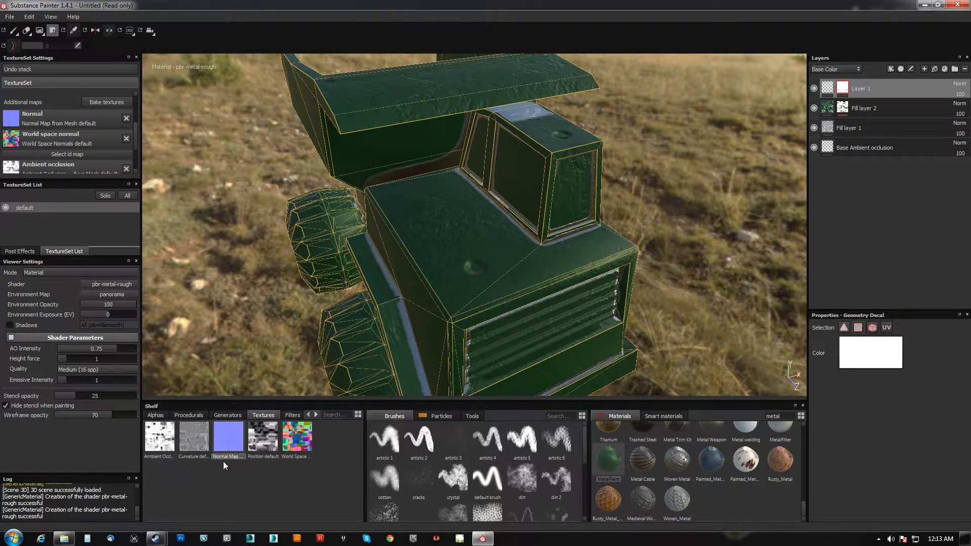
{"action": "mouse_move", "coordinate": [237, 430]}
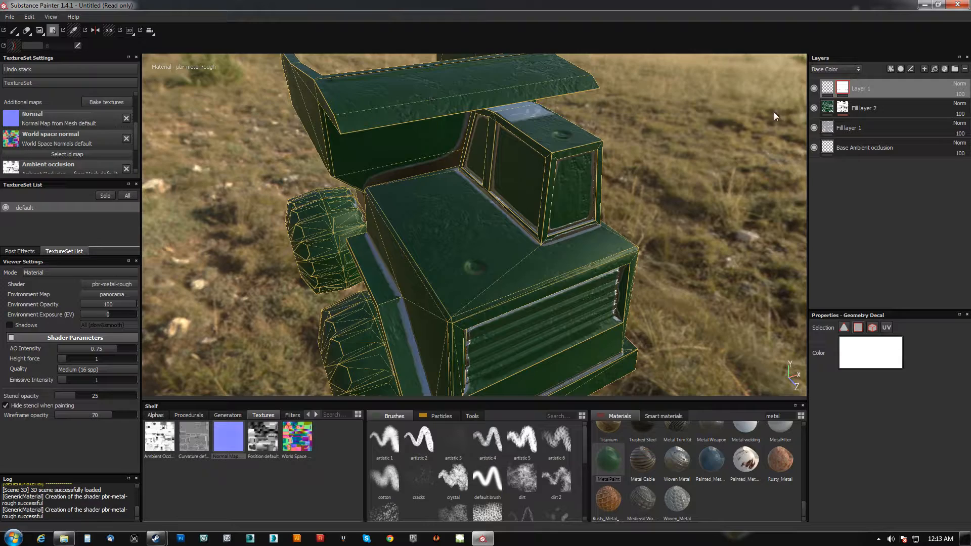
Hide Fill layer 2 and Fill layer 1 to inspect the painted height details on the bare grille.
{"action": "left_click", "coordinate": [814, 108]}
{"action": "left_click", "coordinate": [814, 128]}
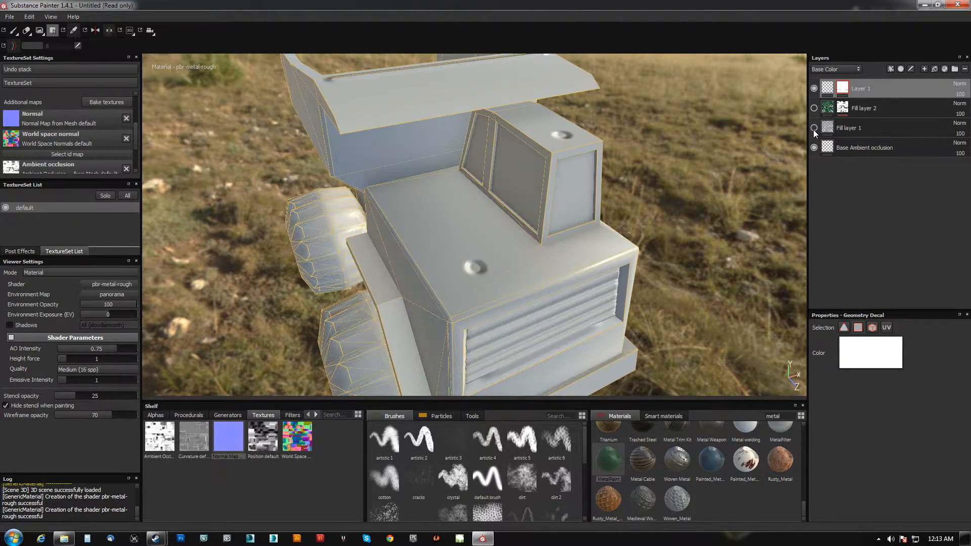
{"action": "left_click_drag", "start_coordinate": [553, 278], "coordinate": [549, 217], "text": "alt"}
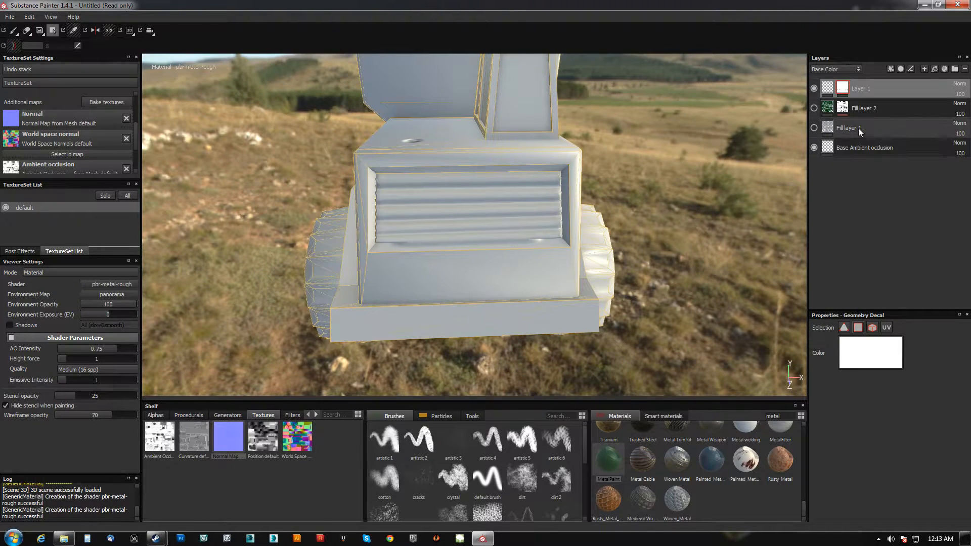
{"action": "right_click_drag", "start_coordinate": [528, 246], "coordinate": [511, 365], "text": "alt"}
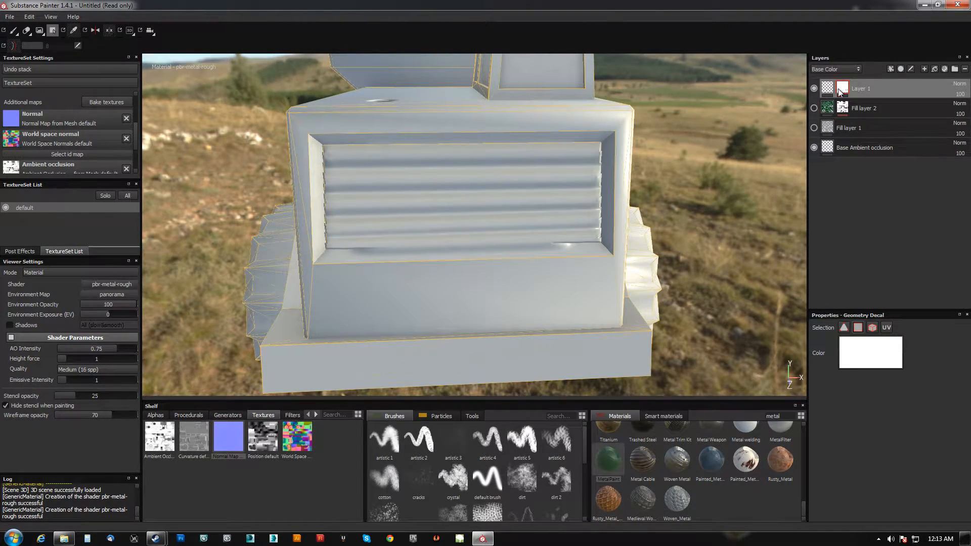
Paint out the lower grille lines with black in Layer 1's mask and restore them with a white polygon fill.
{"action": "key", "text": "1"}
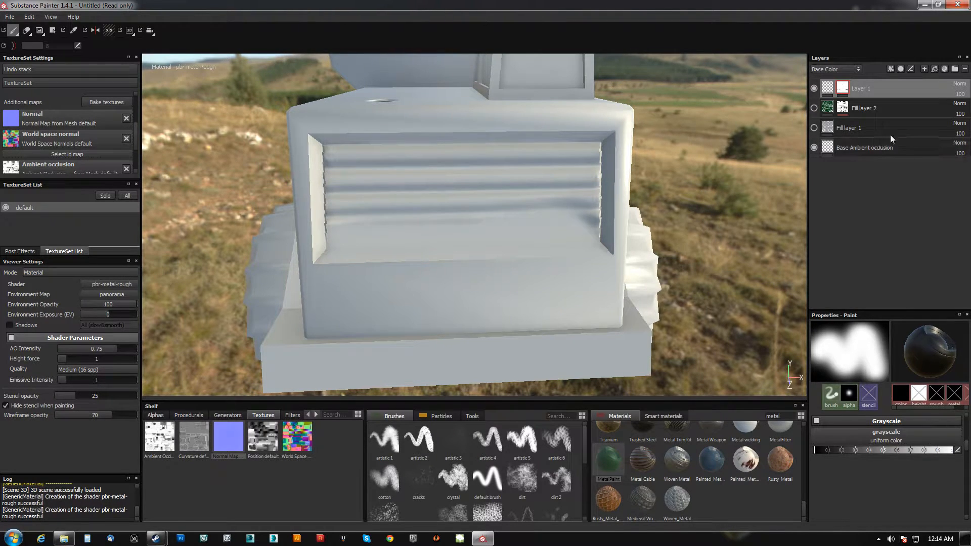
{"action": "key", "text": "4"}
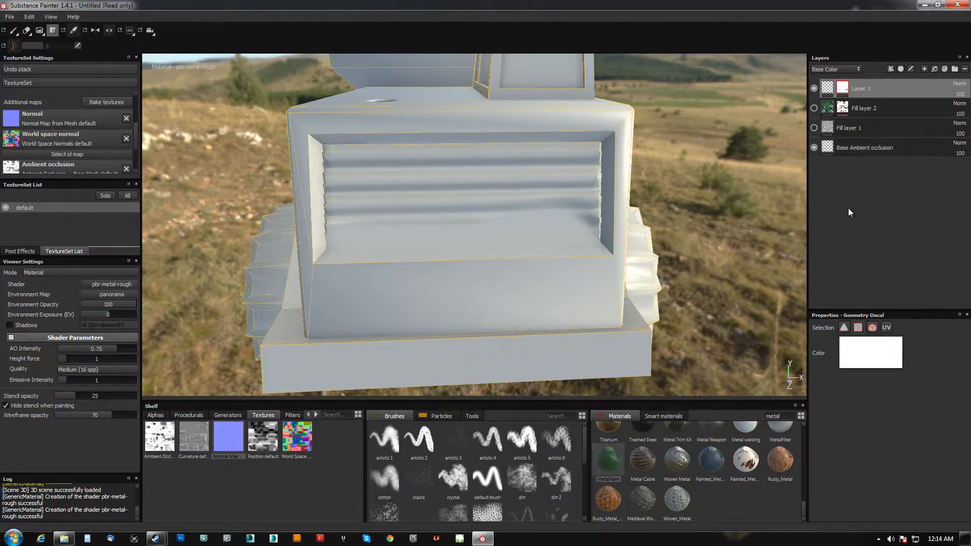
{"action": "left_click", "coordinate": [466, 197]}
{"action": "right_click_drag", "start_coordinate": [451, 254], "coordinate": [388, 243], "text": "alt"}
{"action": "left_click_drag", "start_coordinate": [388, 242], "coordinate": [414, 252], "text": "alt"}
{"action": "mouse_move", "coordinate": [527, 253]}
{"action": "left_mouse_down", "text": "alt"}
{"action": "mouse_move", "coordinate": [526, 291]}
{"action": "mouse_move", "coordinate": [578, 299]}
{"action": "mouse_move", "coordinate": [531, 278]}
{"action": "mouse_move", "coordinate": [503, 314]}
{"action": "mouse_move", "coordinate": [412, 282]}
{"action": "mouse_move", "coordinate": [503, 193]}
{"action": "mouse_move", "coordinate": [523, 224]}
{"action": "left_mouse_up", "text": "alt"}
{"action": "key", "text": "1"}
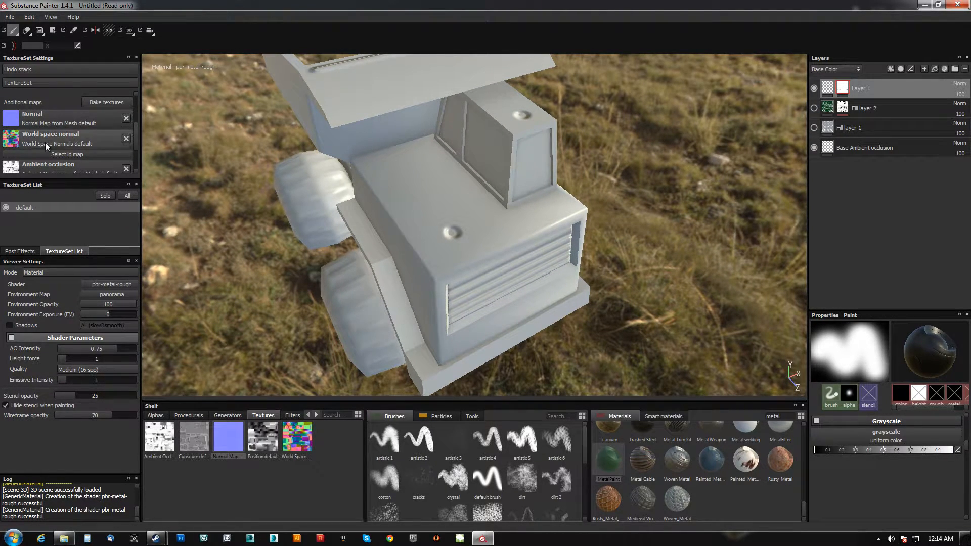
Create a new export preset named TutorialExport in the configuration for exporting all channels.
{"action": "left_click", "coordinate": [10, 17]}
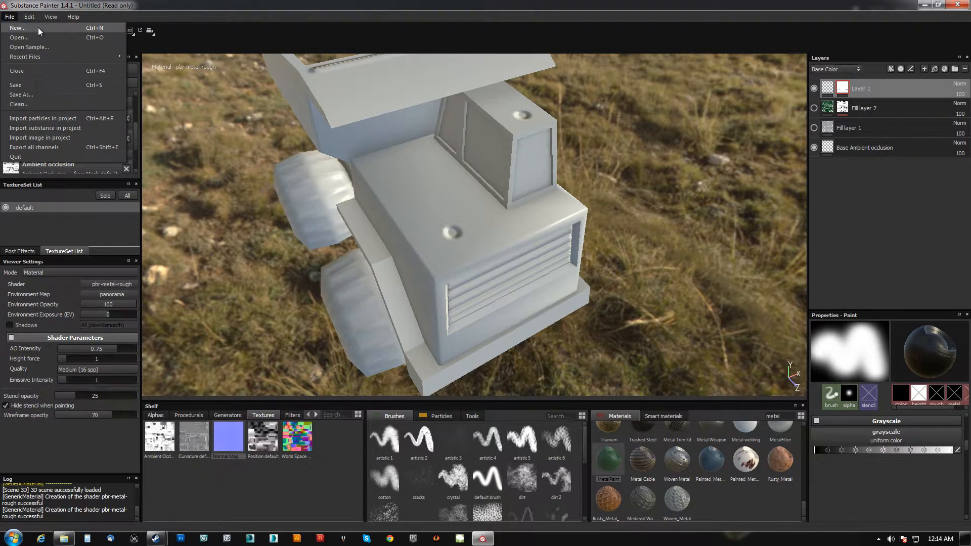
{"action": "left_click", "coordinate": [26, 147]}
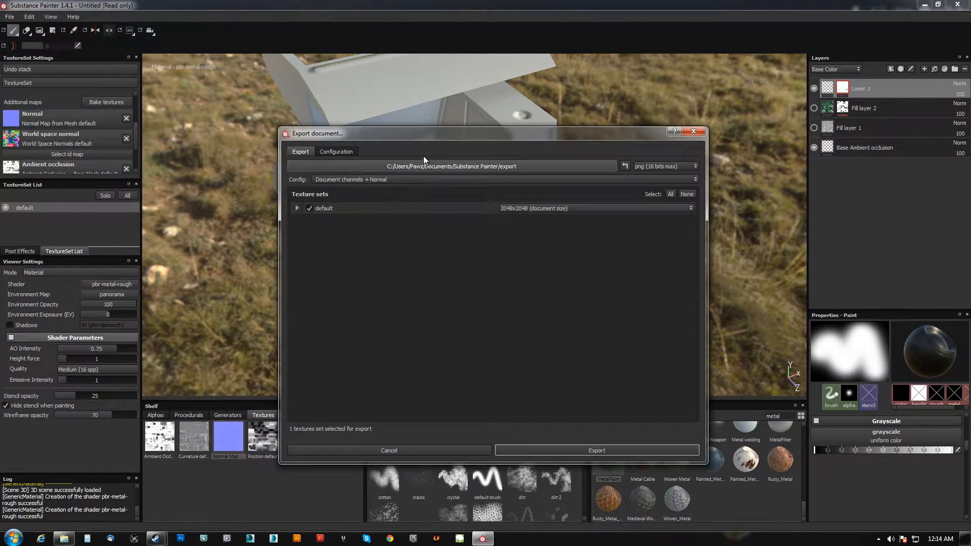
{"action": "left_click", "coordinate": [377, 137]}
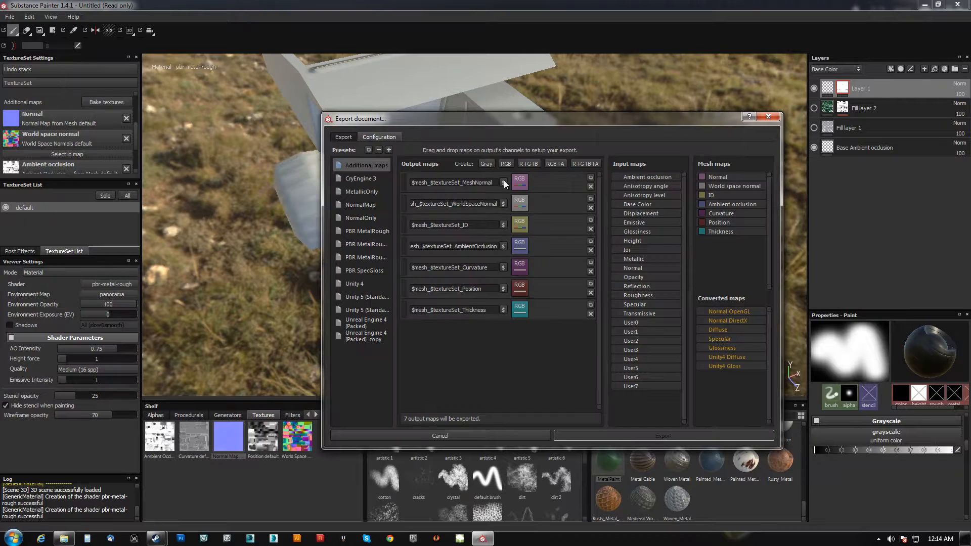
{"action": "left_click", "coordinate": [389, 150]}
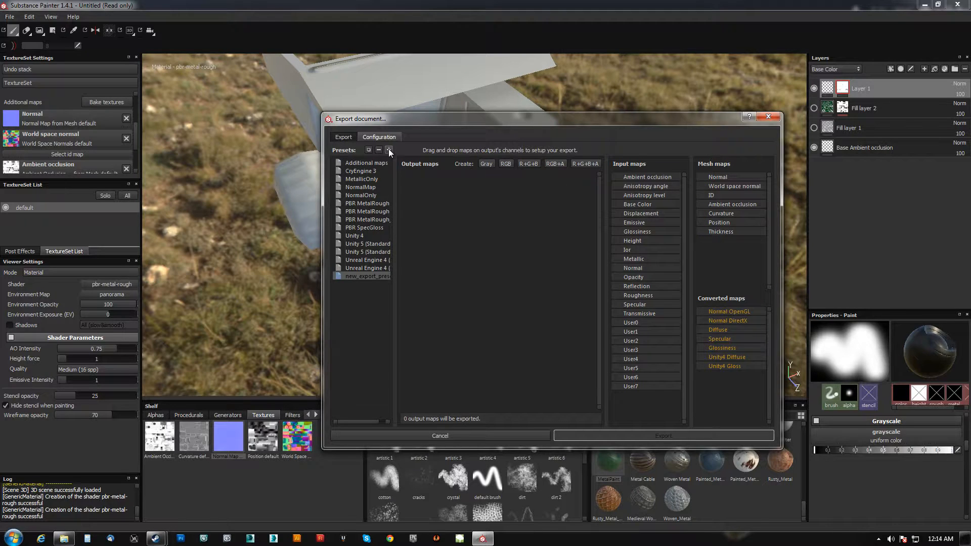
{"action": "double_click", "coordinate": [365, 276]}
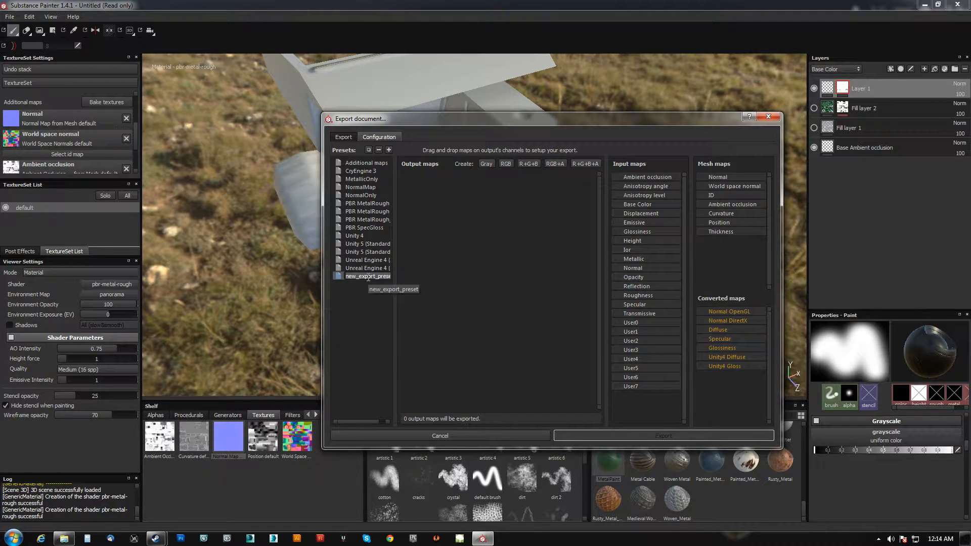
{"action": "type", "text": "TutorialExport"}
{"action": "key", "text": "Return"}
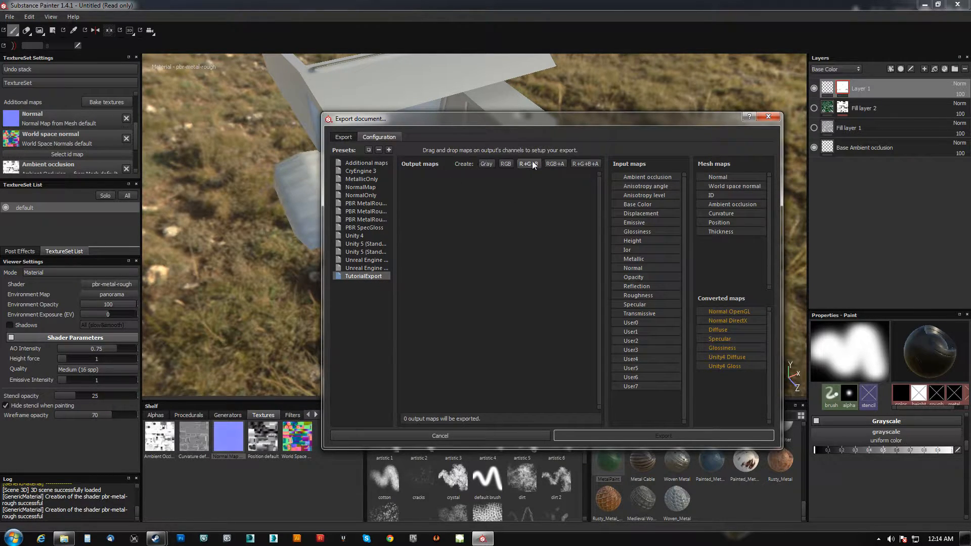
Add an RGB output map named TonkaTruck_NM_LATEST_TUT to TutorialExport, with the converted Normal DirectX map in its RGB channels.
{"action": "left_click_drag", "start_coordinate": [608, 121], "coordinate": [539, 61]}
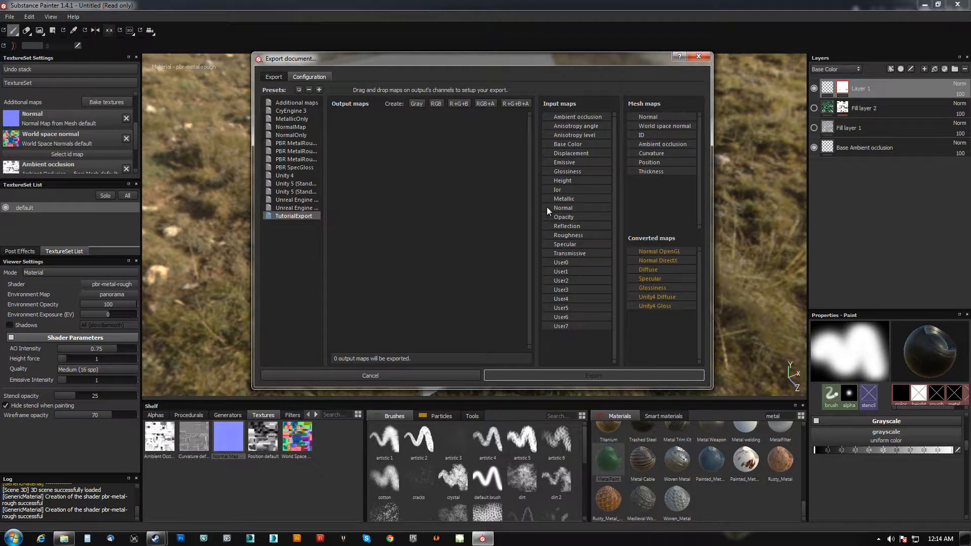
{"action": "left_click", "coordinate": [436, 104]}
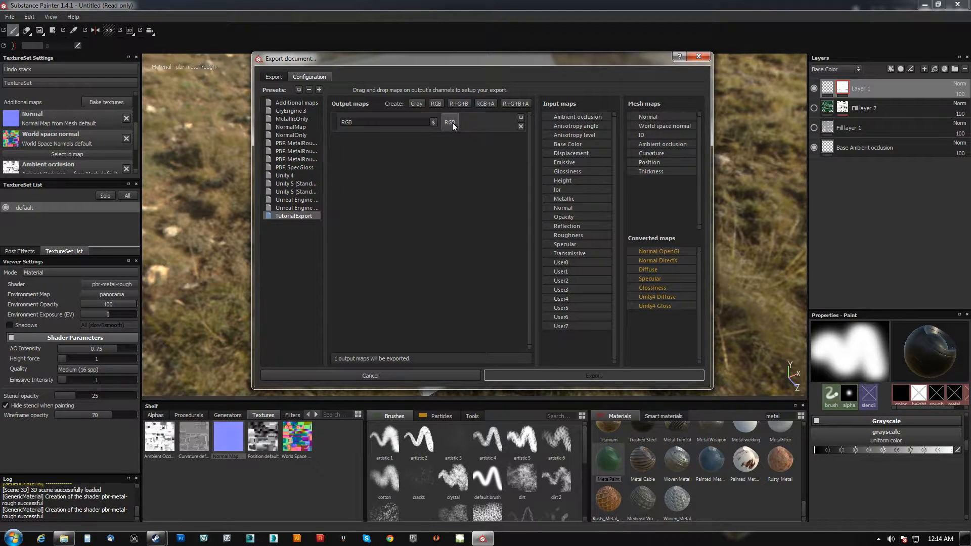
{"action": "left_click_drag", "start_coordinate": [565, 207], "coordinate": [450, 121]}
{"action": "left_click", "coordinate": [486, 139]}
{"action": "left_click_drag", "start_coordinate": [661, 260], "coordinate": [453, 124]}
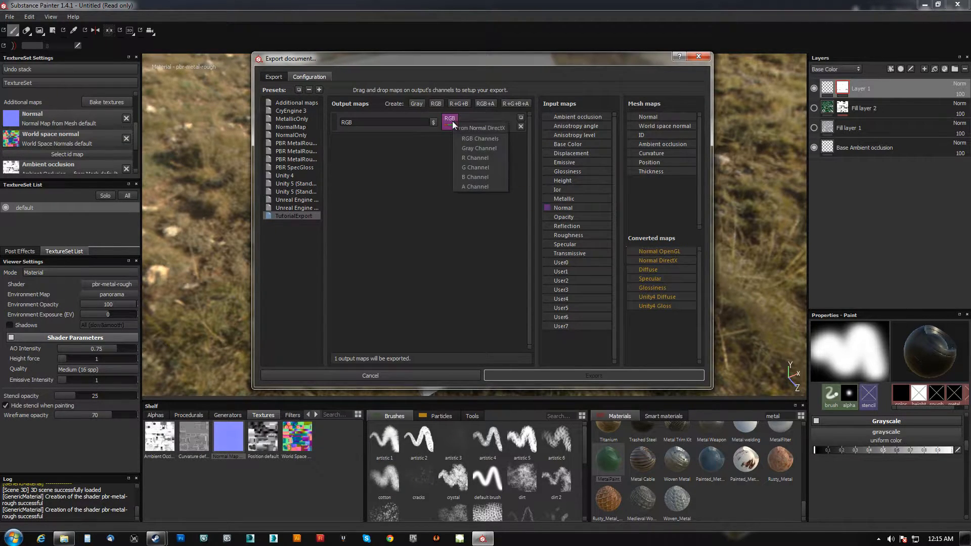
{"action": "left_click", "coordinate": [481, 139]}
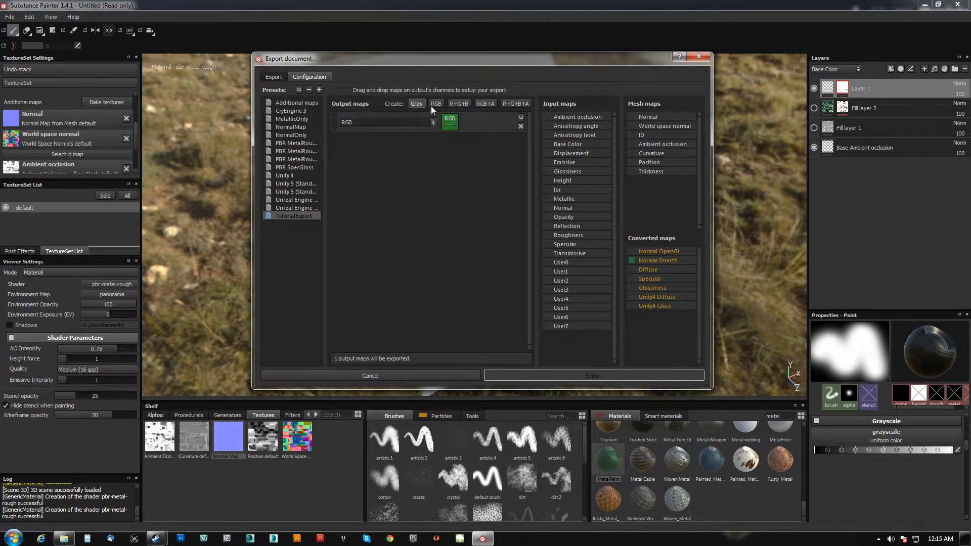
{"action": "left_click_drag", "start_coordinate": [384, 126], "coordinate": [339, 125]}
{"action": "type", "text": "TonkaTruck_NM_LATEST_TUT"}
Choose the TutorialExport preset as the export config for the default texture set.
{"action": "left_click", "coordinate": [278, 76]}
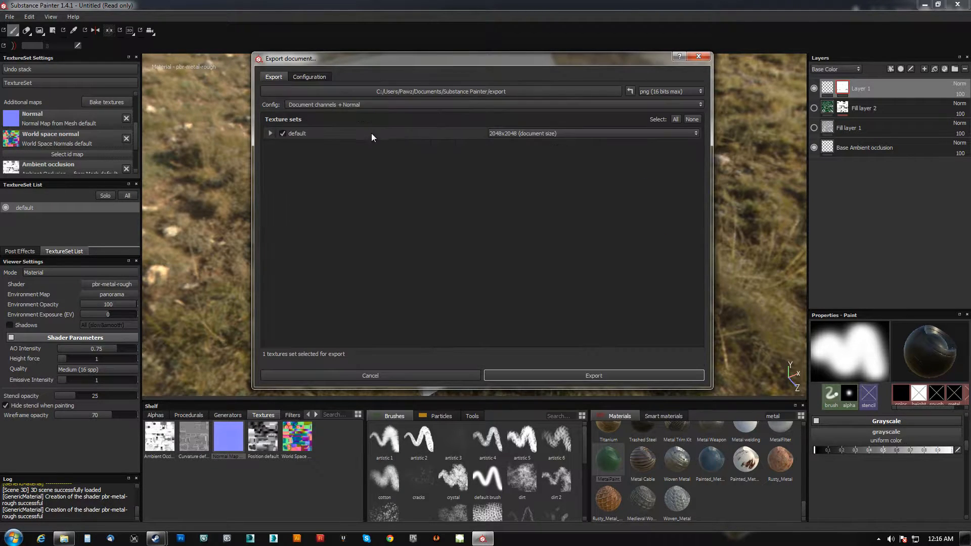
{"action": "left_click", "coordinate": [319, 77]}
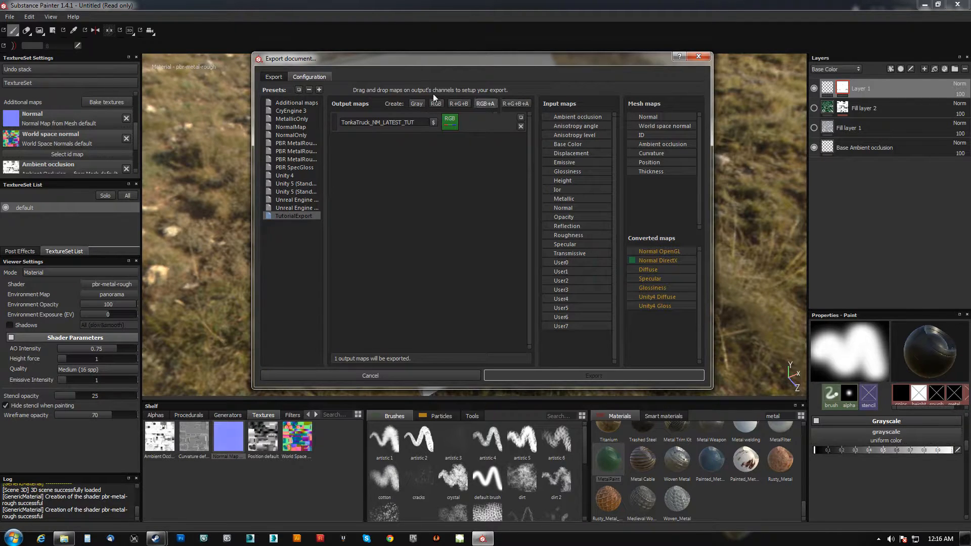
{"action": "left_click", "coordinate": [274, 78]}
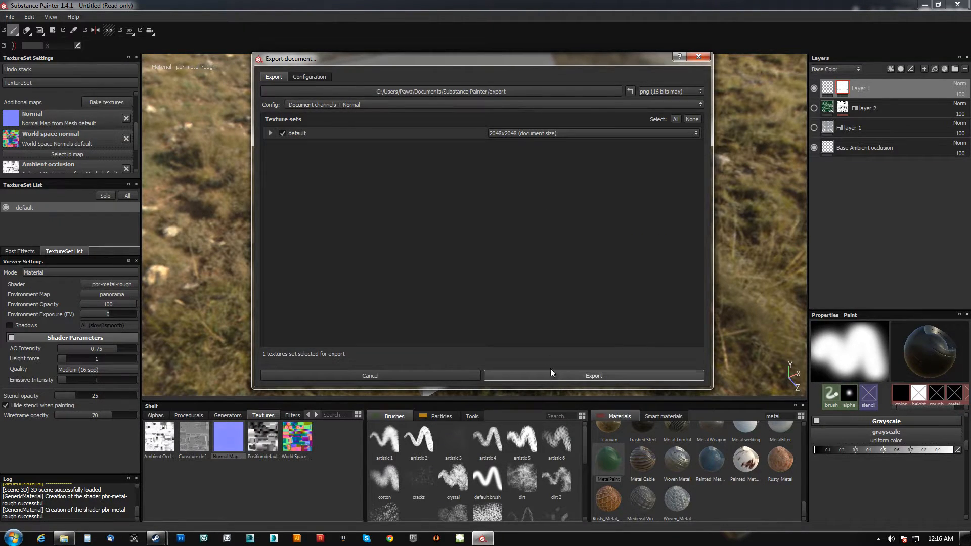
{"action": "left_click", "coordinate": [300, 104]}
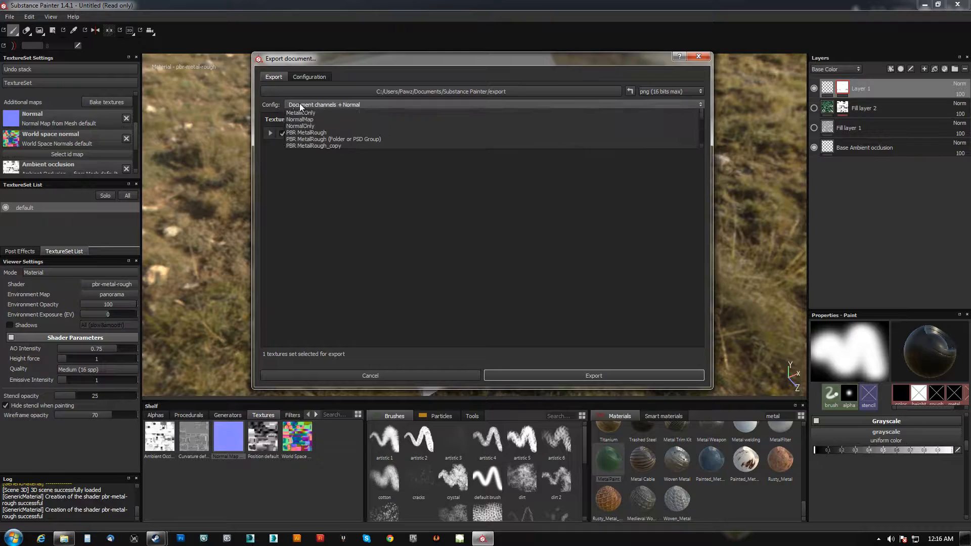
{"action": "left_click", "coordinate": [308, 163]}
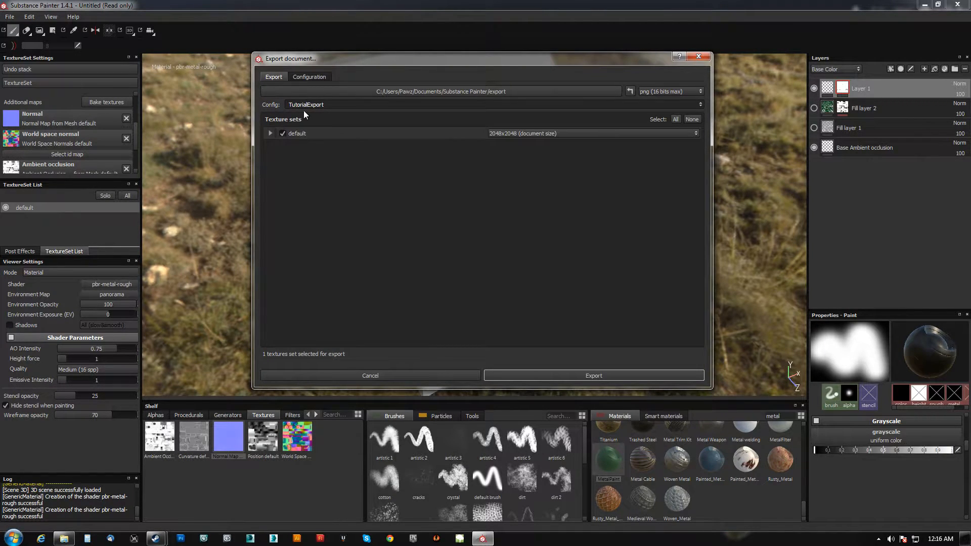
{"action": "left_click", "coordinate": [318, 106]}
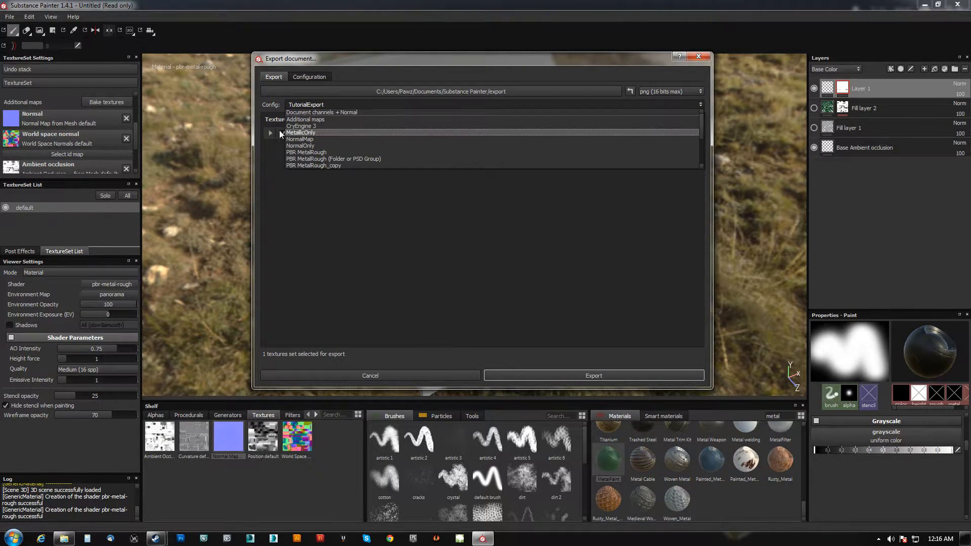
{"action": "scroll", "coordinate": [303, 114], "scroll_direction": "down", "scroll_amount": 3}
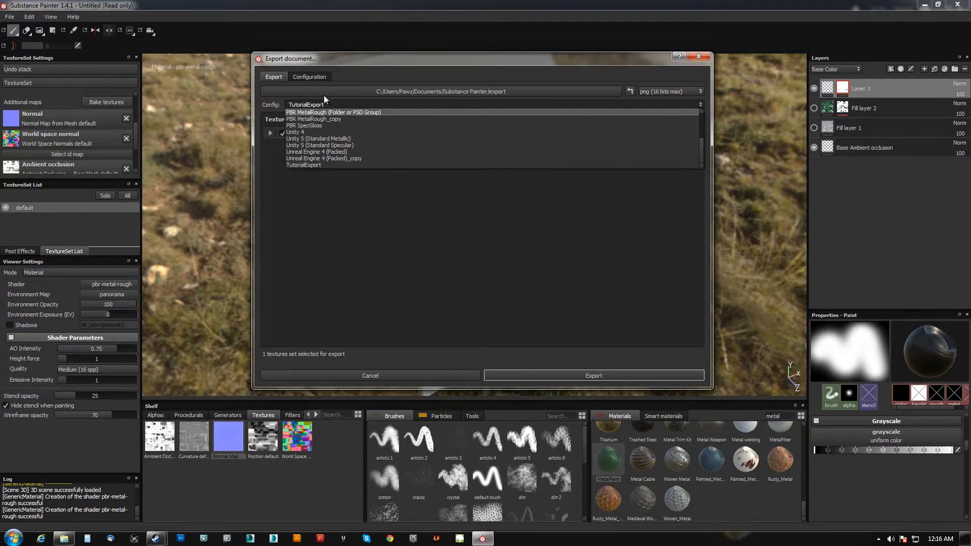
{"action": "left_click", "coordinate": [314, 165]}
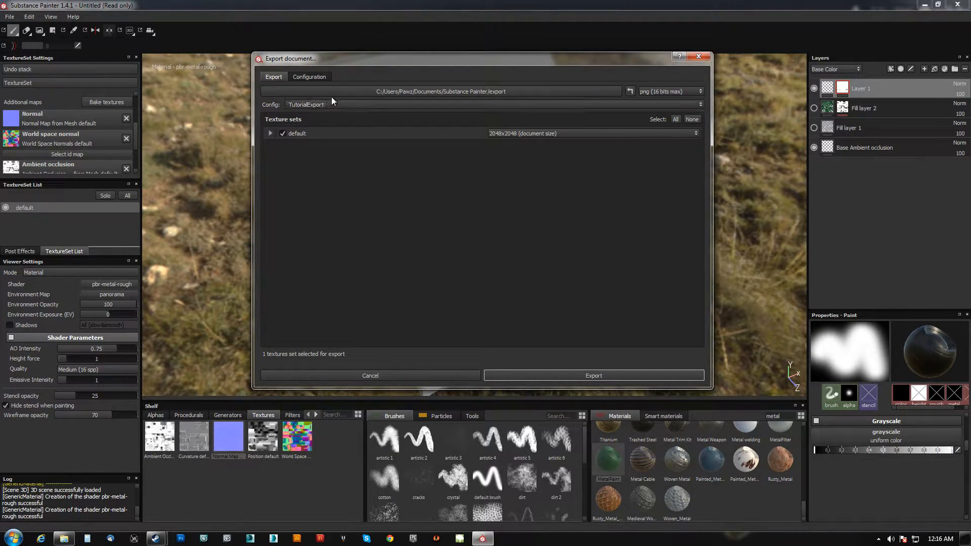
Switch the export config to PBR MetalRough, examine that preset's output maps, and reselect TutorialExport.
{"action": "left_click", "coordinate": [360, 104]}
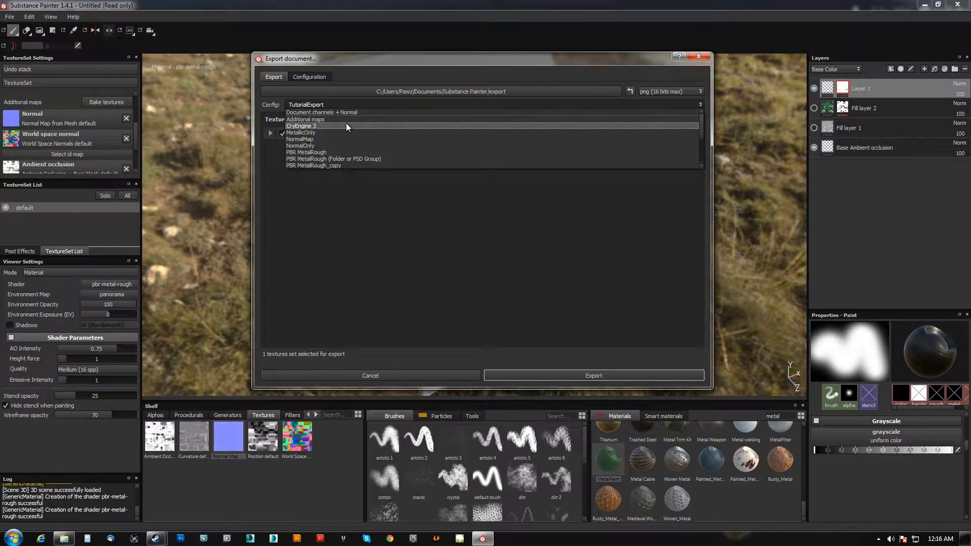
{"action": "left_click", "coordinate": [319, 152]}
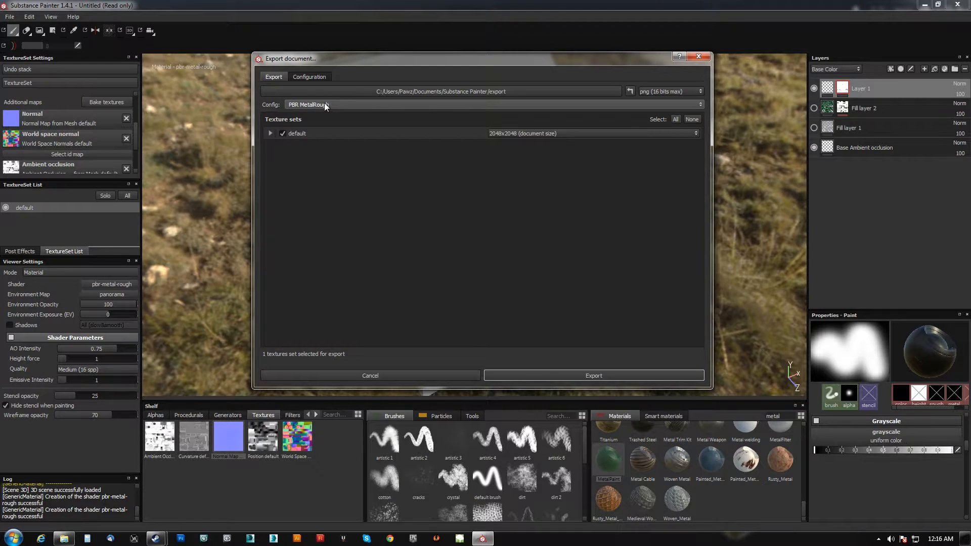
{"action": "left_click", "coordinate": [310, 76]}
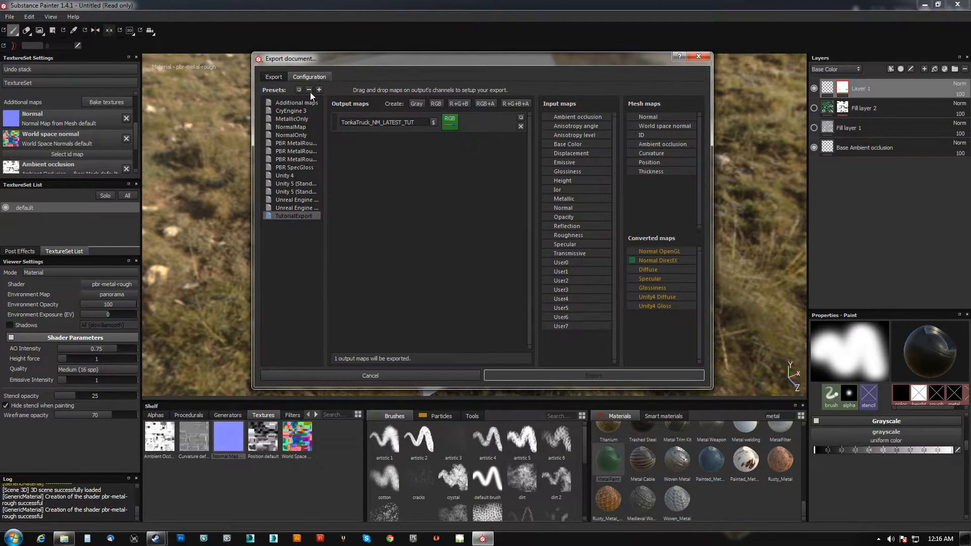
{"action": "left_click", "coordinate": [290, 144]}
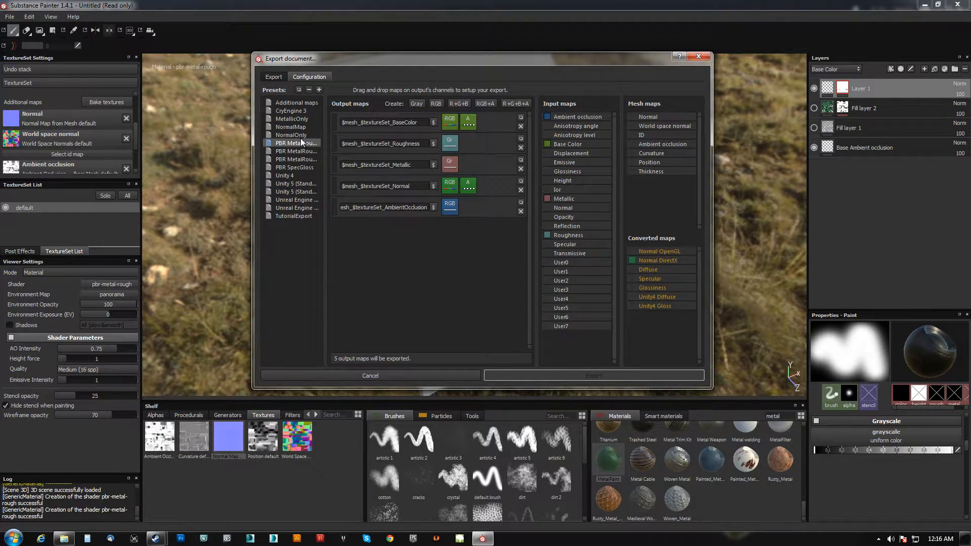
{"action": "left_click", "coordinate": [275, 79]}
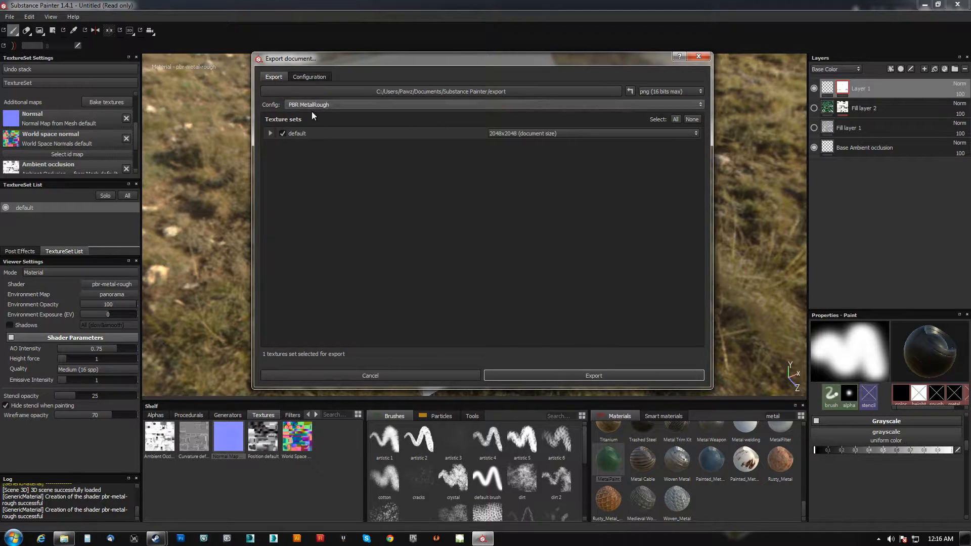
{"action": "left_click", "coordinate": [309, 105]}
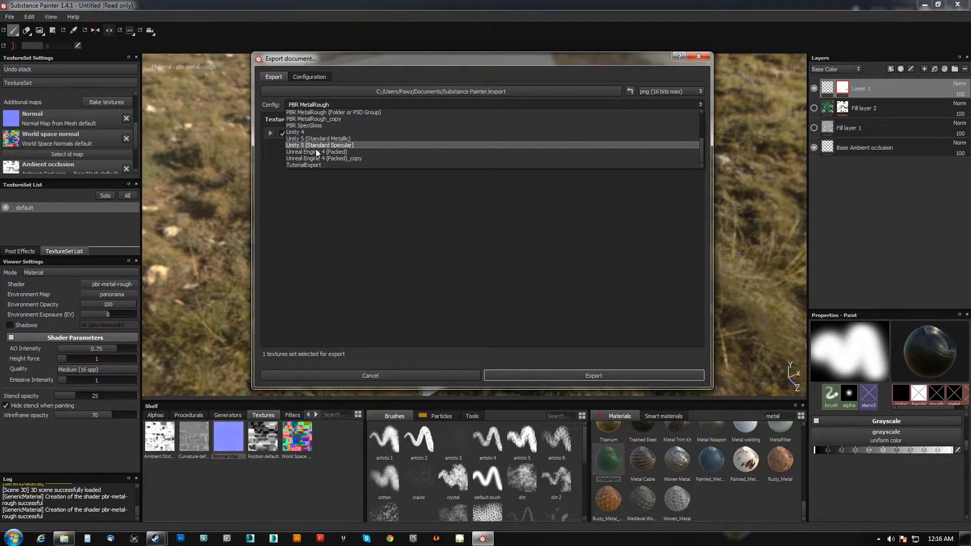
{"action": "left_click", "coordinate": [317, 170]}
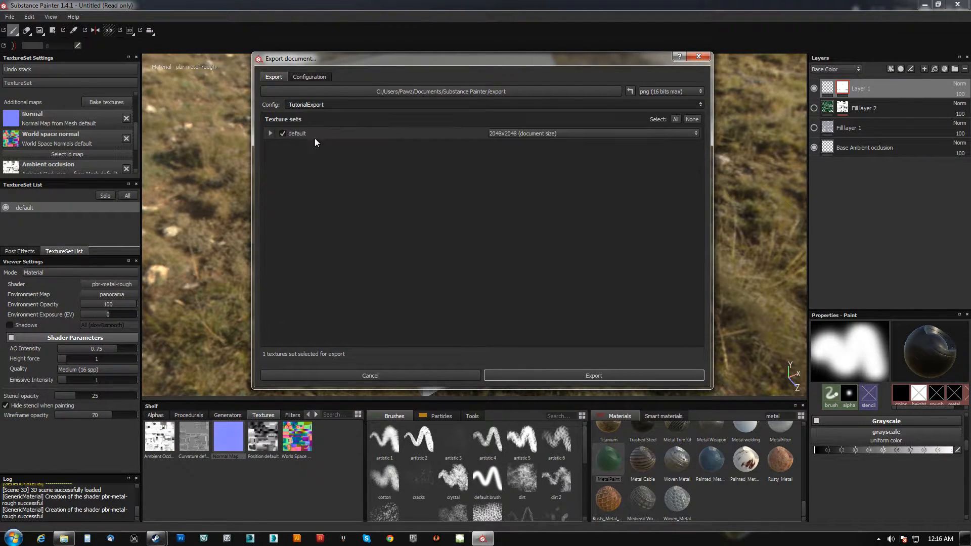
Set the export file format to targa (8 bits max).
{"action": "left_click", "coordinate": [668, 91]}
{"action": "scroll", "coordinate": [667, 121], "scroll_direction": "down", "scroll_amount": 3}
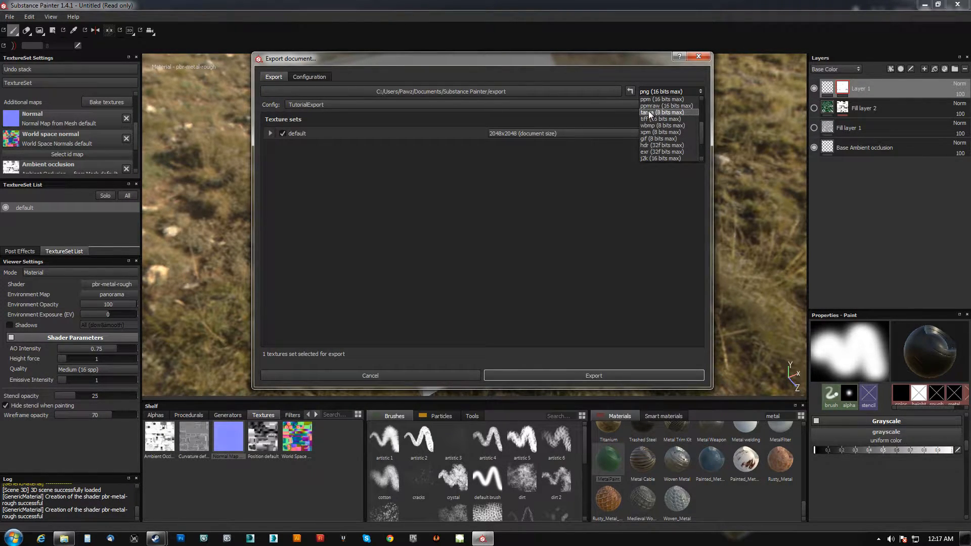
{"action": "left_click", "coordinate": [650, 112]}
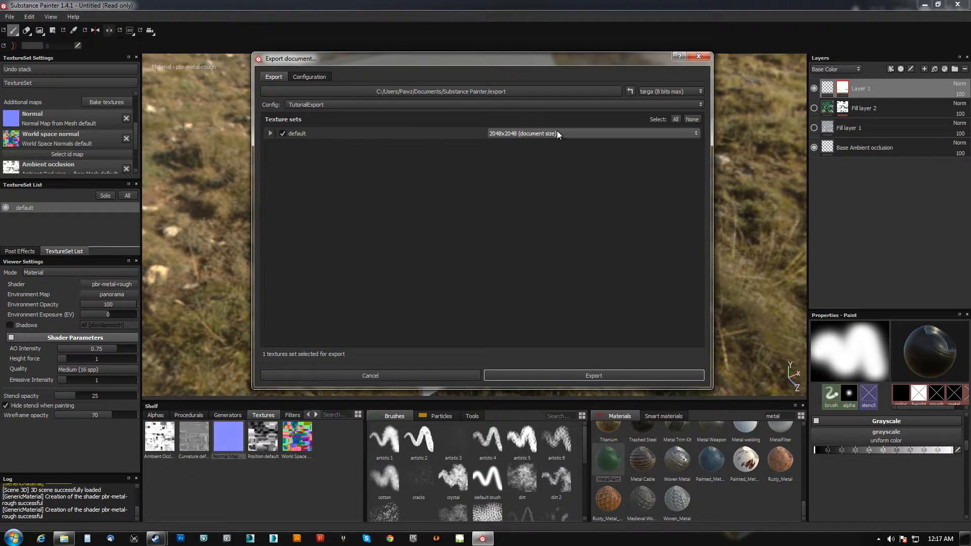
Export the normal map to the folder E:/F_Backup1/RATS_MudBox/TonkaTruck/Spaint.
{"action": "left_click", "coordinate": [499, 92]}
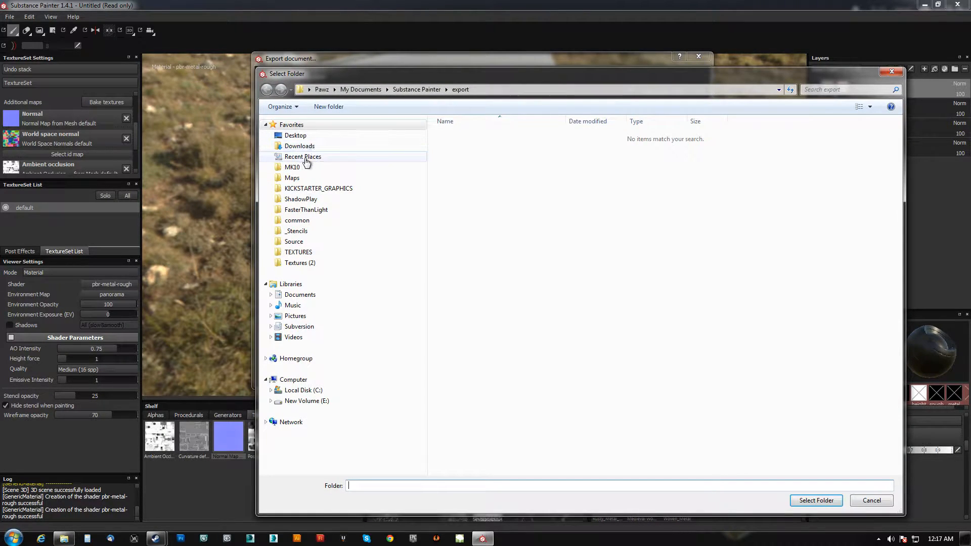
{"action": "left_click", "coordinate": [311, 156]}
{"action": "double_click", "coordinate": [463, 137]}
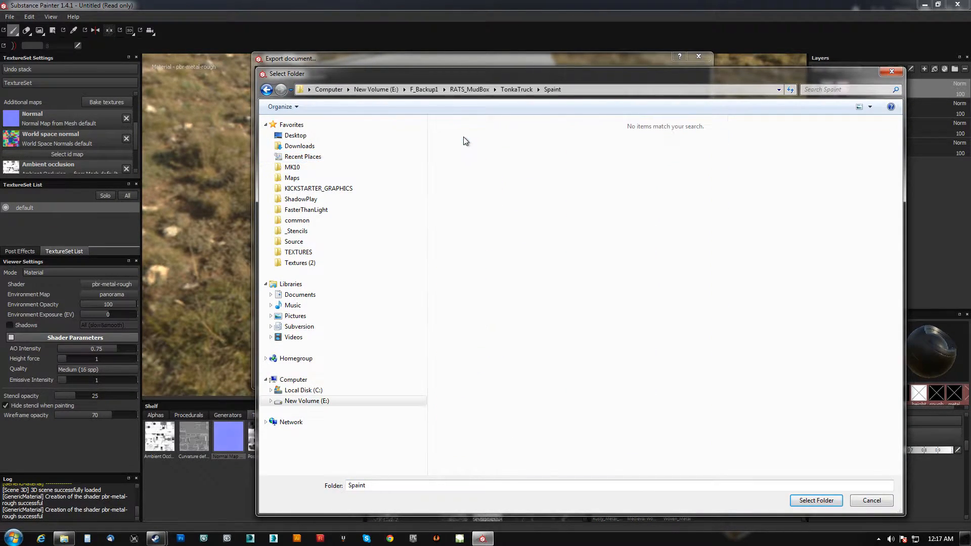
{"action": "left_click", "coordinate": [816, 500]}
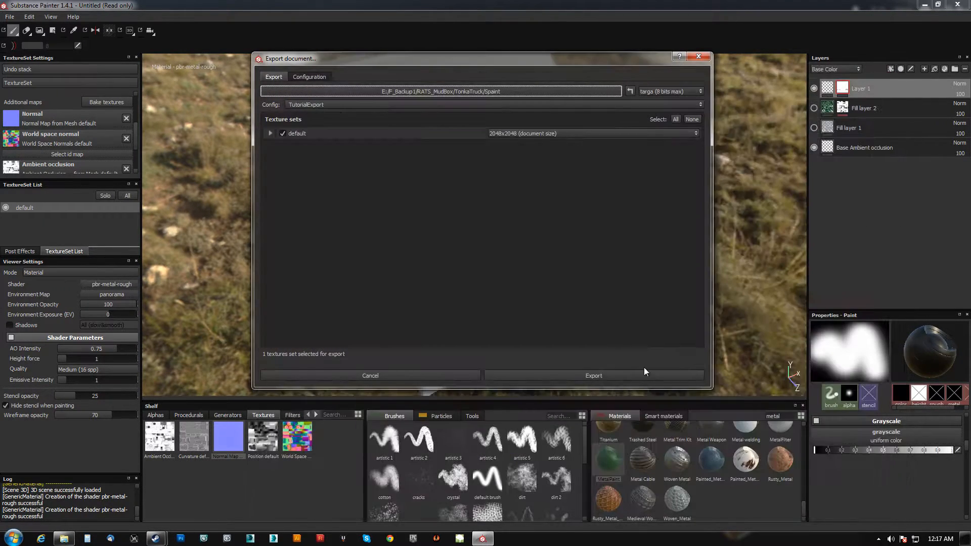
{"action": "left_click", "coordinate": [583, 375]}
{"action": "left_click", "coordinate": [525, 232]}
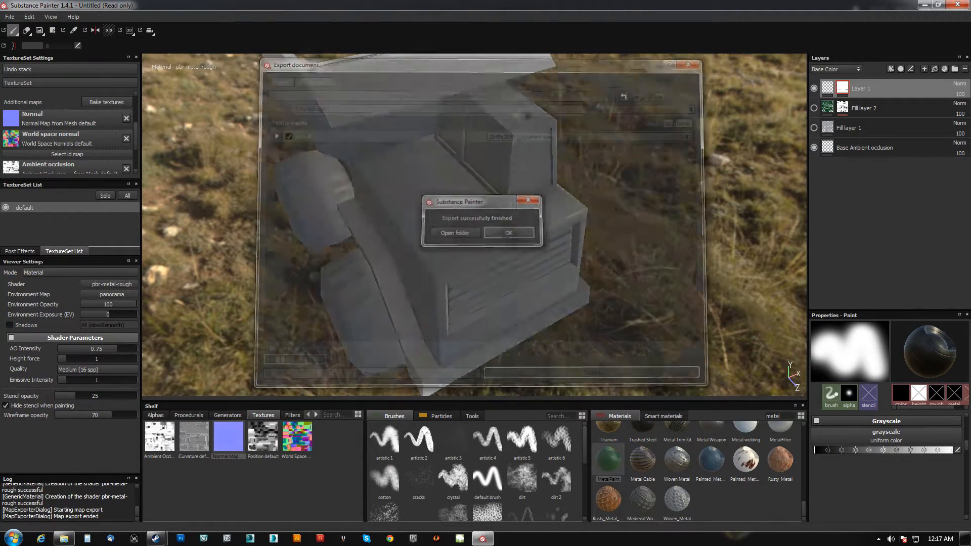
Import the image TonkaTruck_NM_LATEST_TUT.tga into the project from the Spaint folder.
{"action": "left_click", "coordinate": [11, 18]}
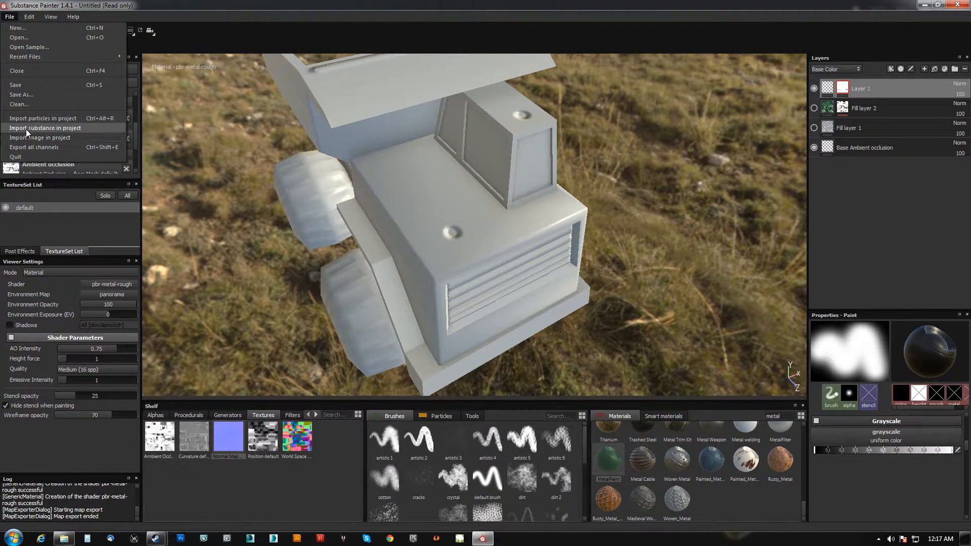
{"action": "left_click", "coordinate": [39, 138]}
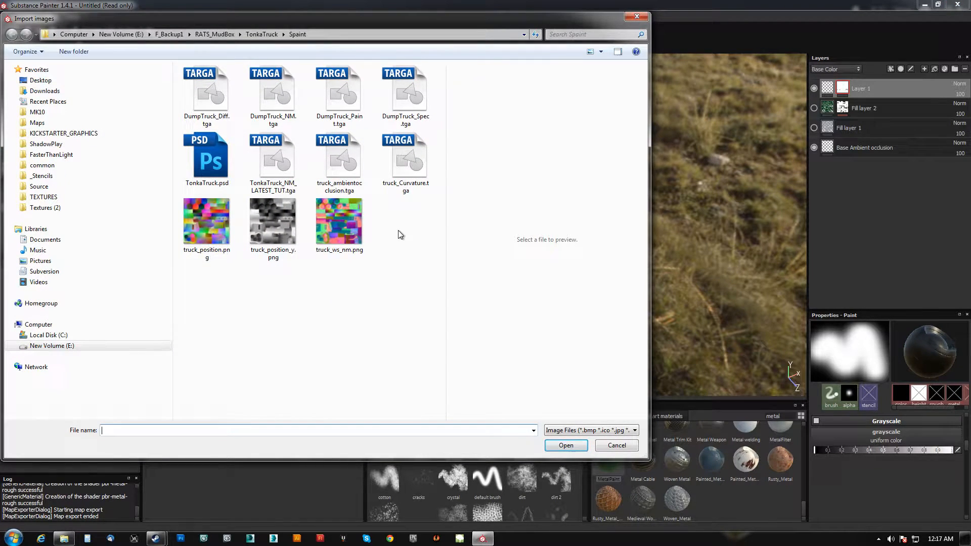
{"action": "left_click", "coordinate": [279, 167]}
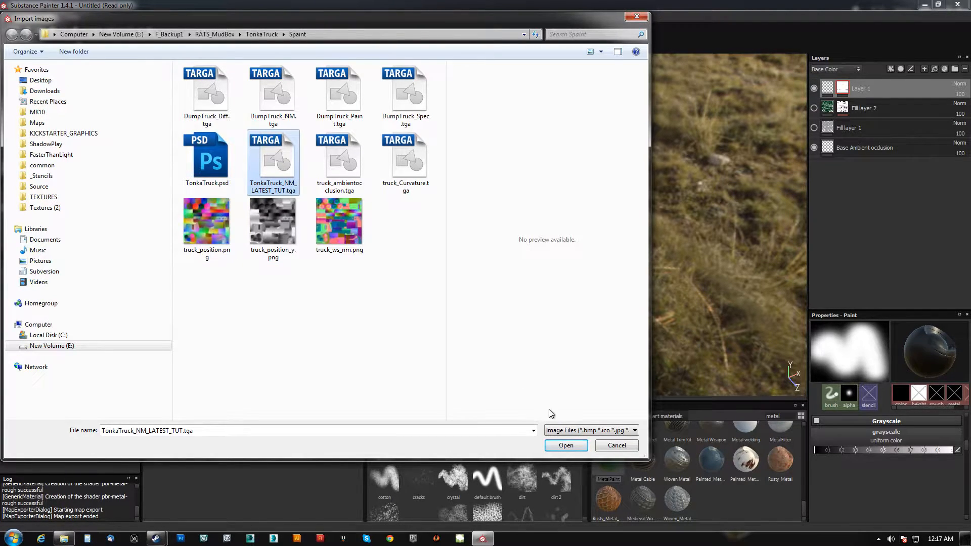
{"action": "left_click", "coordinate": [560, 444]}
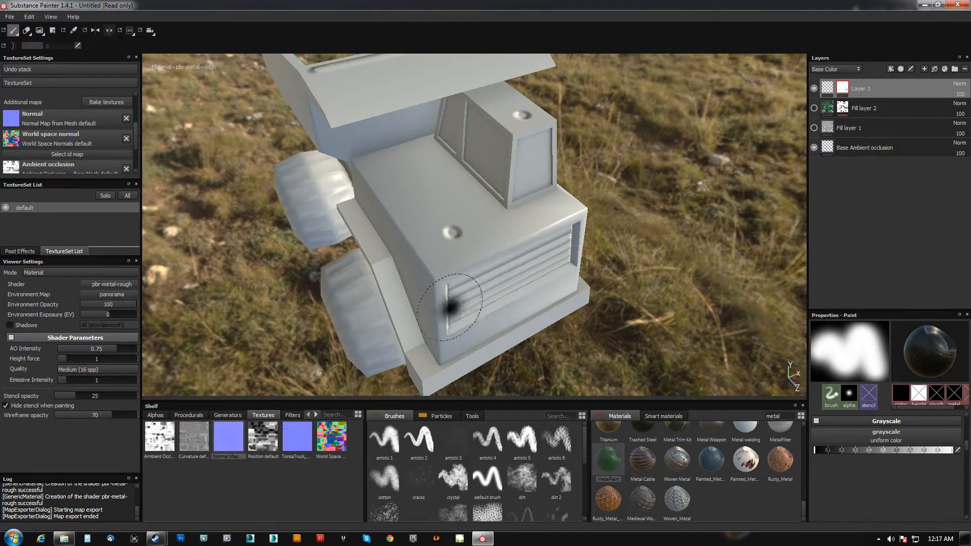
Preview the imported TonkaTruck_NM_LATEST_TUT texture and examine the truck model from the side and front.
{"action": "left_click", "coordinate": [295, 439]}
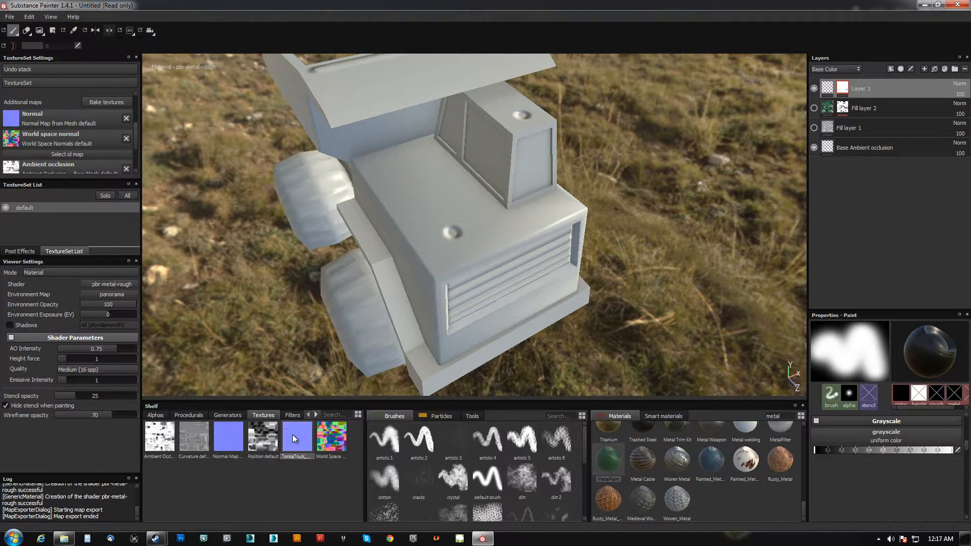
{"action": "mouse_move", "coordinate": [296, 439]}
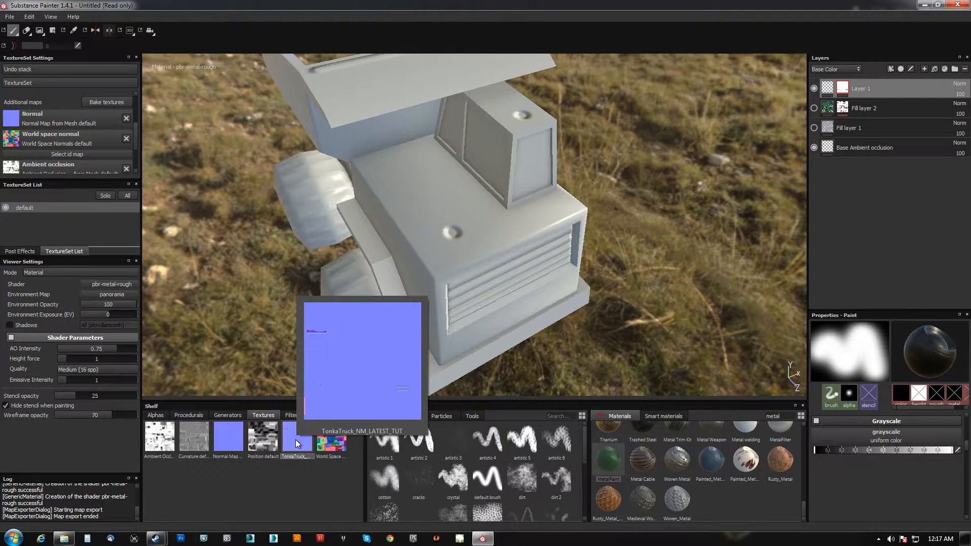
{"action": "right_click_drag", "start_coordinate": [363, 320], "coordinate": [388, 184], "text": "alt"}
{"action": "middle_click_drag", "start_coordinate": [367, 300], "coordinate": [347, 264], "text": "alt"}
{"action": "left_click_drag", "start_coordinate": [348, 264], "coordinate": [176, 241], "text": "alt"}
{"action": "right_click_drag", "start_coordinate": [511, 314], "coordinate": [531, 374], "text": "alt"}
{"action": "middle_click_drag", "start_coordinate": [532, 374], "coordinate": [458, 275], "text": "alt"}
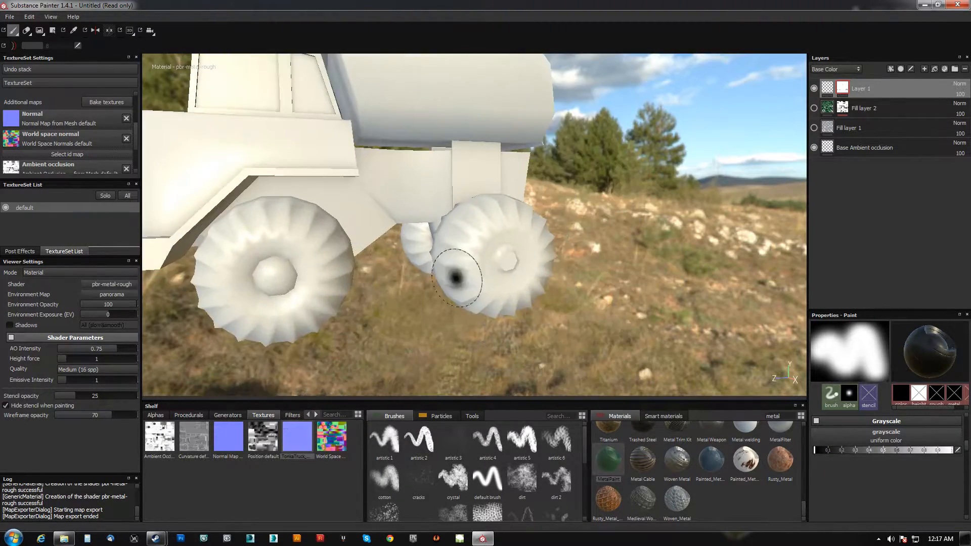
{"action": "left_click_drag", "start_coordinate": [458, 276], "coordinate": [169, 226], "text": "alt"}
{"action": "middle_click_drag", "start_coordinate": [169, 226], "coordinate": [162, 240], "text": "alt"}
{"action": "right_click_drag", "start_coordinate": [400, 233], "coordinate": [409, 187], "text": "alt"}
{"action": "mouse_move", "coordinate": [409, 187]}
{"action": "left_mouse_down", "text": "alt"}
{"action": "mouse_move", "coordinate": [394, 223]}
{"action": "mouse_move", "coordinate": [461, 250]}
{"action": "mouse_move", "coordinate": [467, 303]}
{"action": "mouse_move", "coordinate": [479, 288]}
{"action": "mouse_move", "coordinate": [431, 202]}
{"action": "mouse_move", "coordinate": [506, 169]}
{"action": "mouse_move", "coordinate": [414, 219]}
{"action": "mouse_move", "coordinate": [490, 193]}
{"action": "mouse_move", "coordinate": [647, 281]}
{"action": "mouse_move", "coordinate": [473, 279]}
{"action": "mouse_move", "coordinate": [271, 325]}
{"action": "mouse_move", "coordinate": [426, 282]}
{"action": "mouse_move", "coordinate": [407, 244]}
{"action": "mouse_move", "coordinate": [382, 254]}
{"action": "mouse_move", "coordinate": [390, 191]}
{"action": "mouse_move", "coordinate": [391, 277]}
{"action": "left_mouse_up", "text": "alt"}
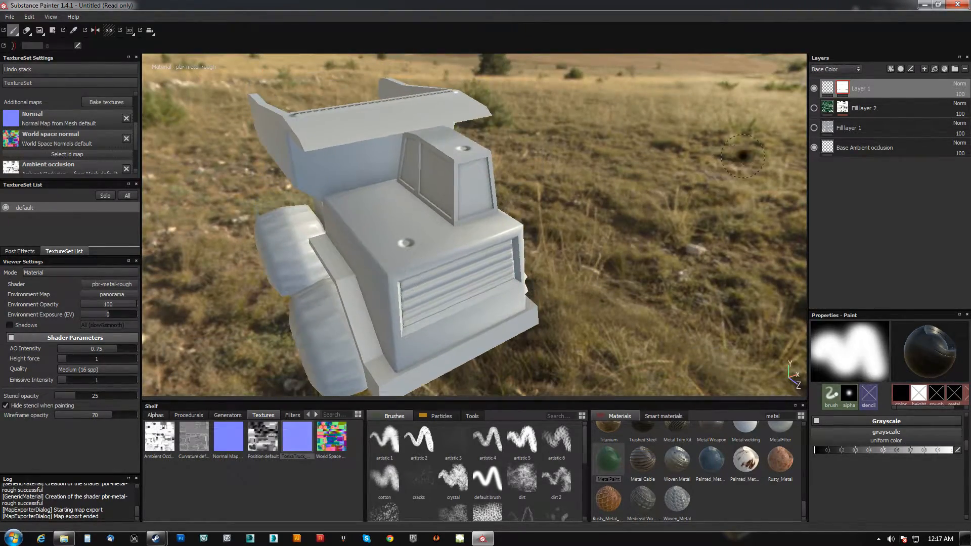
Show Fill layer 2 and Fill layer 1, and open the MG Dirt generator settings on Fill layer 2's mask.
{"action": "left_click", "coordinate": [814, 108]}
{"action": "middle_click_drag", "start_coordinate": [473, 249], "coordinate": [462, 236], "text": "alt"}
{"action": "left_click_drag", "start_coordinate": [462, 236], "coordinate": [438, 239], "text": "alt"}
{"action": "right_click_drag", "start_coordinate": [438, 239], "coordinate": [408, 245], "text": "alt"}
{"action": "left_click_drag", "start_coordinate": [408, 246], "coordinate": [427, 253], "text": "alt"}
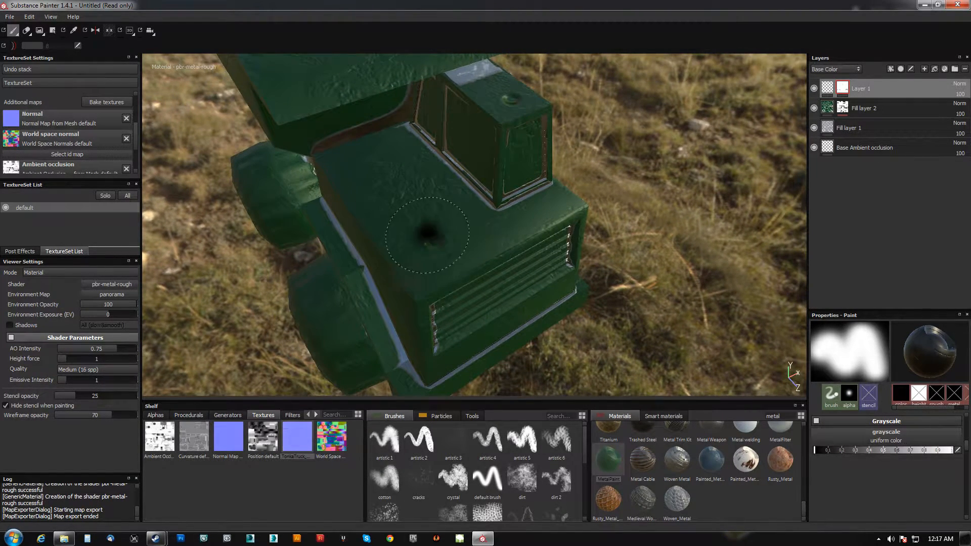
{"action": "left_click", "coordinate": [843, 115]}
{"action": "left_click", "coordinate": [867, 123]}
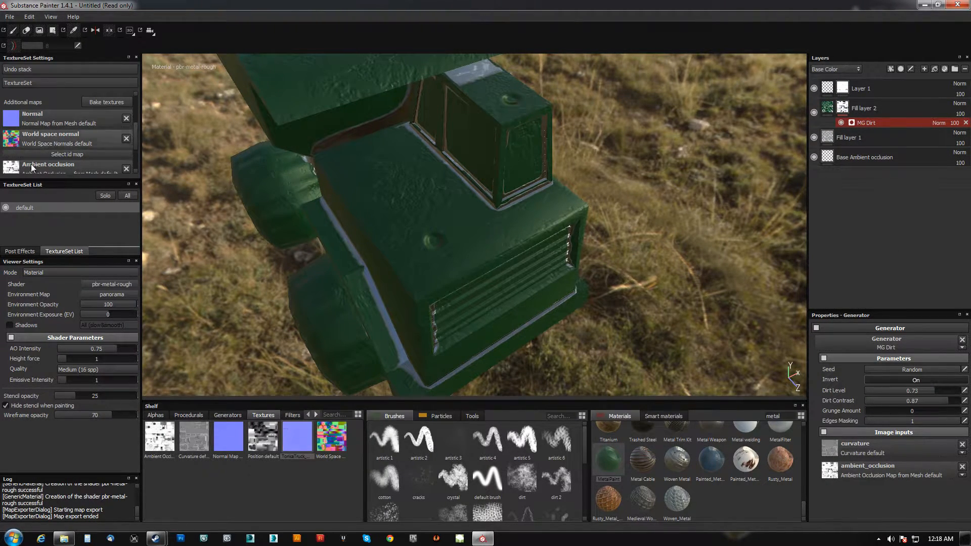
Assign TonkaTruck_NM_LATEST_TUT as the Normal additional map and rebake the other enabled maps at 2048x2048 with Normal excluded.
{"action": "left_click_drag", "start_coordinate": [299, 436], "coordinate": [62, 117]}
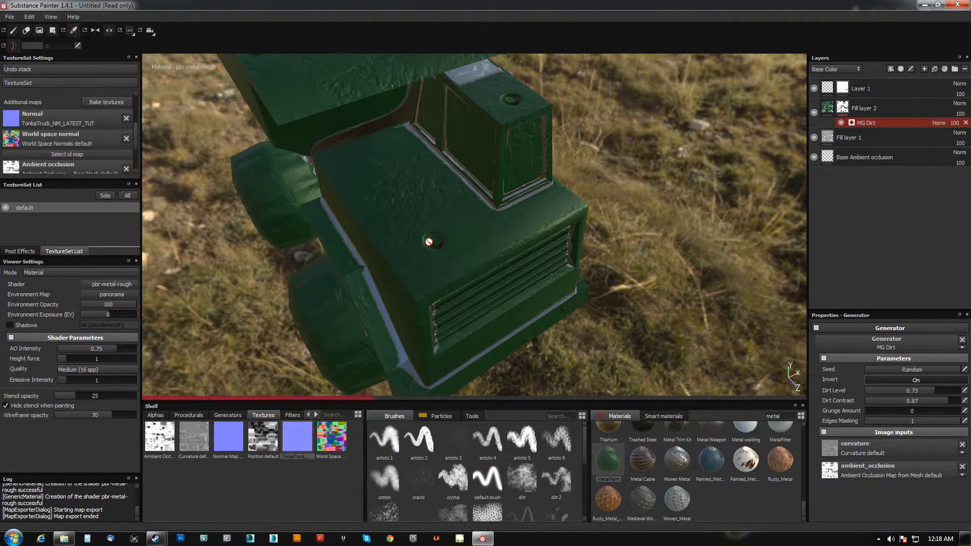
{"action": "left_click", "coordinate": [110, 102]}
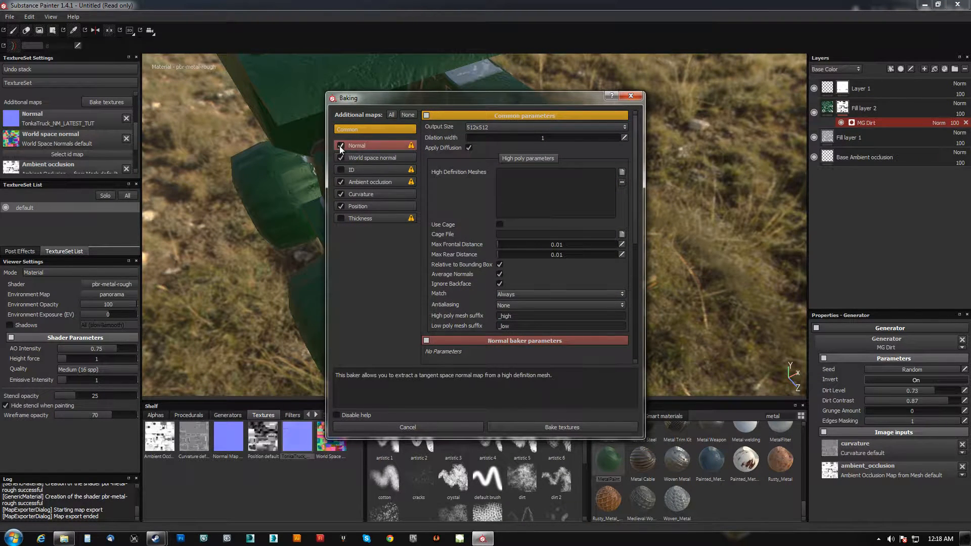
{"action": "left_click", "coordinate": [514, 126]}
{"action": "left_click", "coordinate": [481, 170]}
{"action": "left_click", "coordinate": [496, 127]}
{"action": "left_click", "coordinate": [472, 145]}
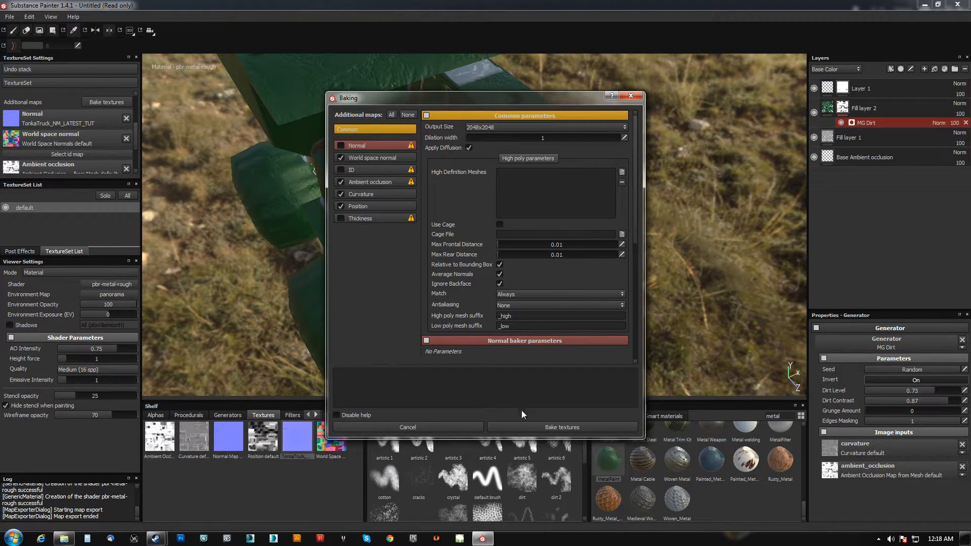
{"action": "left_click", "coordinate": [528, 429]}
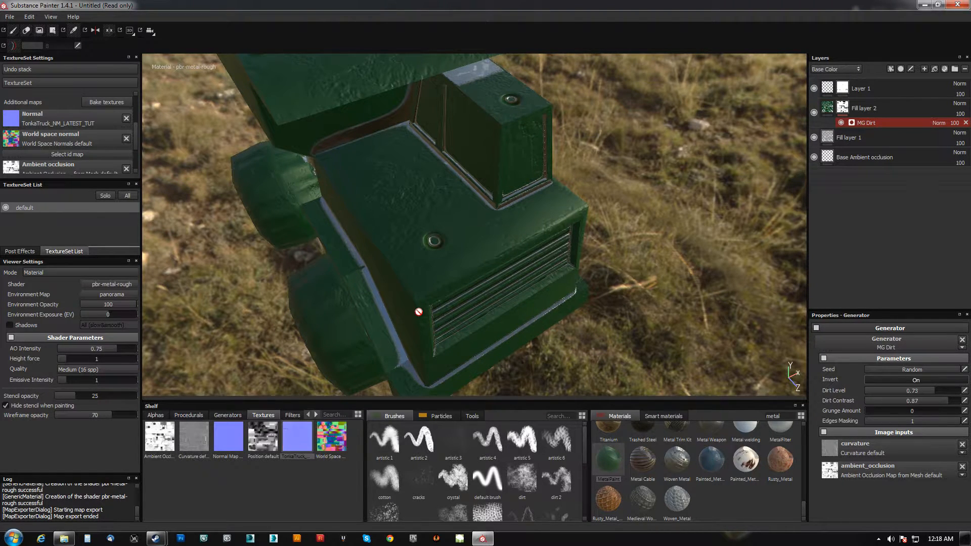
Examine the worn edges on the hood ring, front grille and cab after the bake.
{"action": "right_click_drag", "start_coordinate": [415, 183], "coordinate": [467, 324], "text": "alt"}
{"action": "middle_click_drag", "start_coordinate": [469, 368], "coordinate": [410, 198], "text": "alt"}
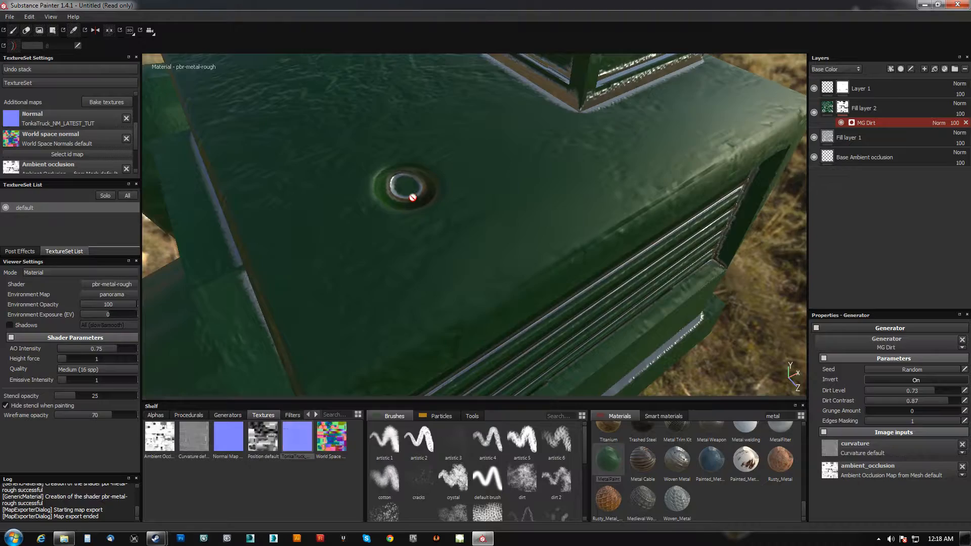
{"action": "right_click_drag", "start_coordinate": [508, 284], "coordinate": [477, 202], "text": "alt"}
{"action": "left_click_drag", "start_coordinate": [477, 202], "coordinate": [446, 156], "text": "alt"}
{"action": "right_click_drag", "start_coordinate": [411, 144], "coordinate": [354, 124], "text": "alt"}
{"action": "middle_click_drag", "start_coordinate": [354, 124], "coordinate": [358, 192], "text": "alt"}
{"action": "left_click_drag", "start_coordinate": [358, 193], "coordinate": [397, 190], "text": "alt"}
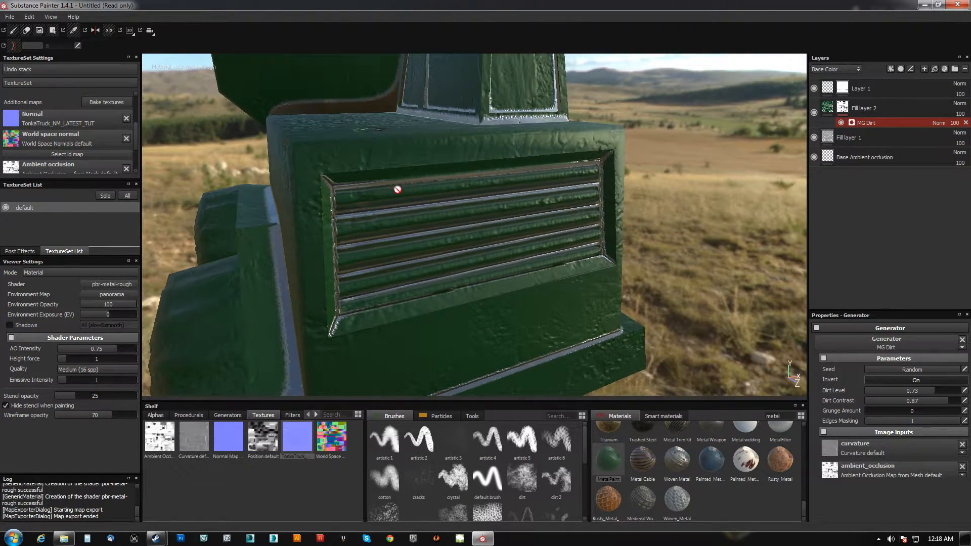
{"action": "right_click_drag", "start_coordinate": [473, 281], "coordinate": [451, 145], "text": "alt"}
{"action": "middle_click_drag", "start_coordinate": [450, 145], "coordinate": [475, 135], "text": "alt"}
{"action": "left_click_drag", "start_coordinate": [475, 136], "coordinate": [525, 235], "text": "alt"}
{"action": "right_click_drag", "start_coordinate": [525, 234], "coordinate": [491, 258], "text": "alt"}
{"action": "middle_click_drag", "start_coordinate": [491, 258], "coordinate": [463, 294], "text": "alt"}
{"action": "left_click_drag", "start_coordinate": [464, 294], "coordinate": [464, 250], "text": "alt"}
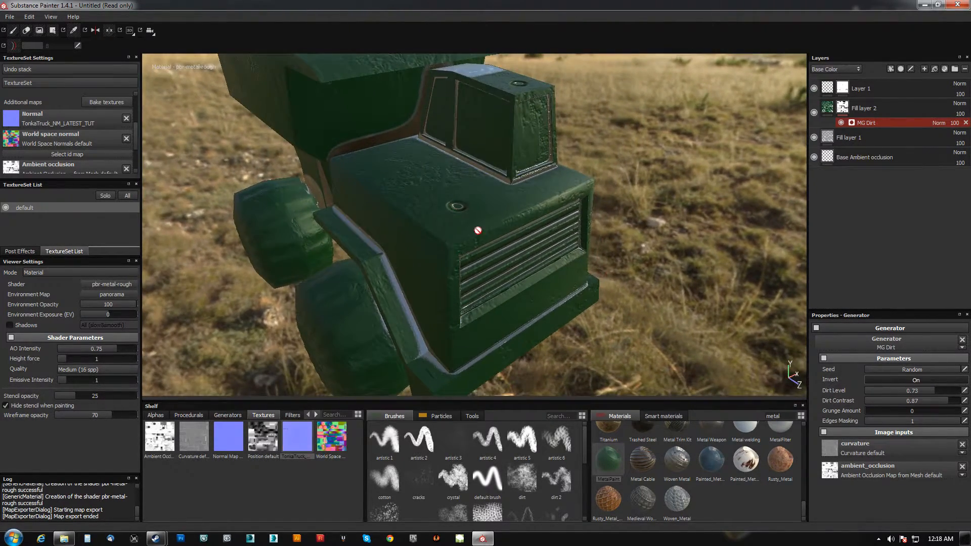
{"action": "left_click_drag", "start_coordinate": [459, 197], "coordinate": [447, 255], "text": "alt"}
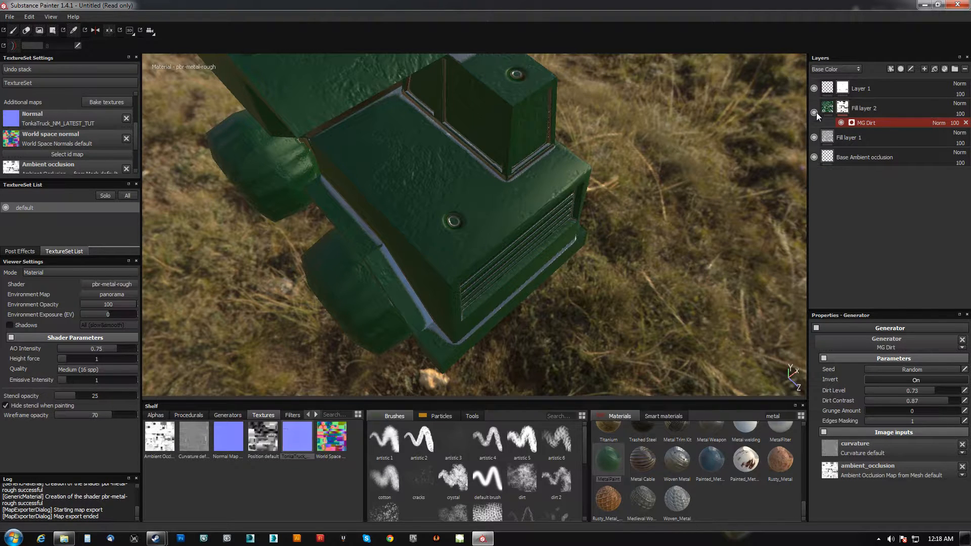
Compare the front grille with Layer 1 hidden and shown.
{"action": "left_click_drag", "start_coordinate": [536, 206], "coordinate": [345, 97], "text": "alt"}
{"action": "left_click", "coordinate": [814, 88]}
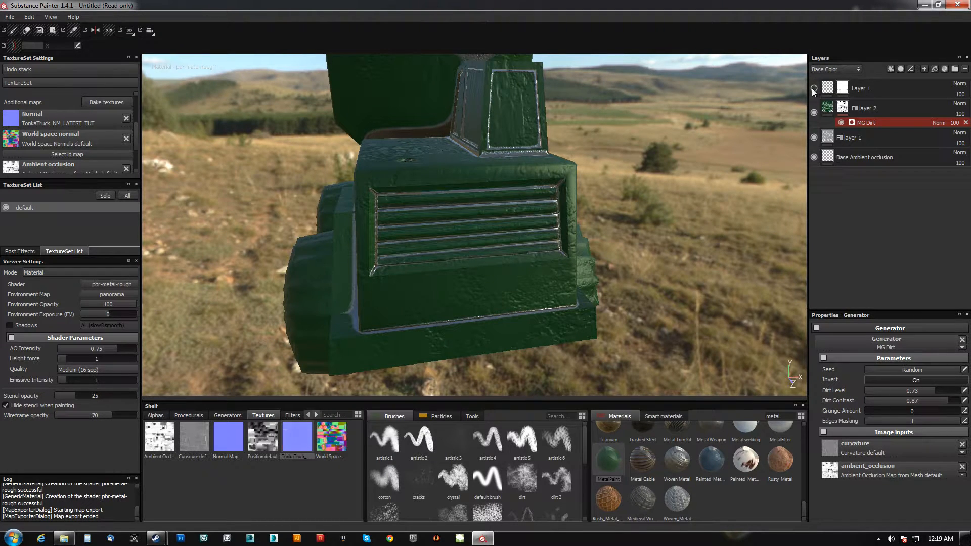
{"action": "left_click", "coordinate": [814, 89]}
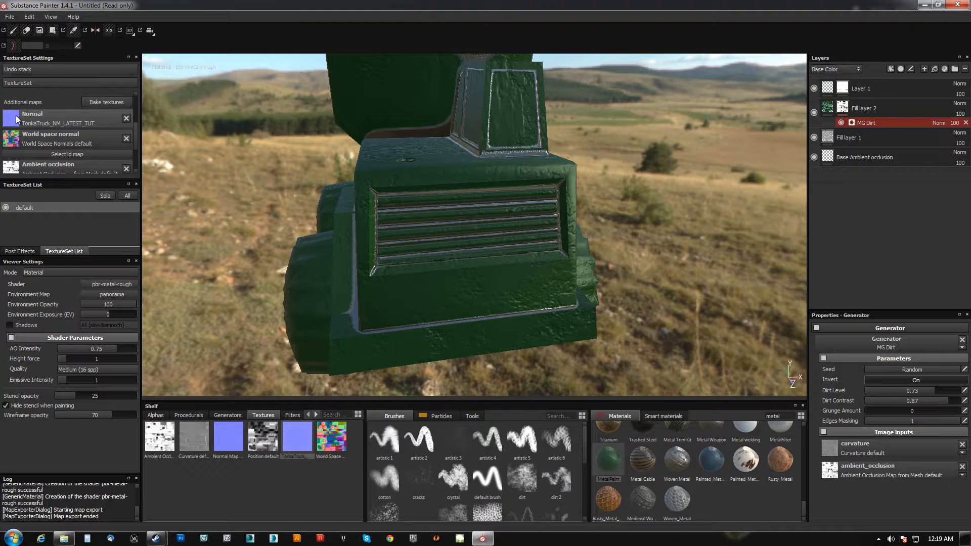
Select Layer 1's paint content and hide the layer to examine the hood ring without the painted height.
{"action": "left_click", "coordinate": [21, 118]}
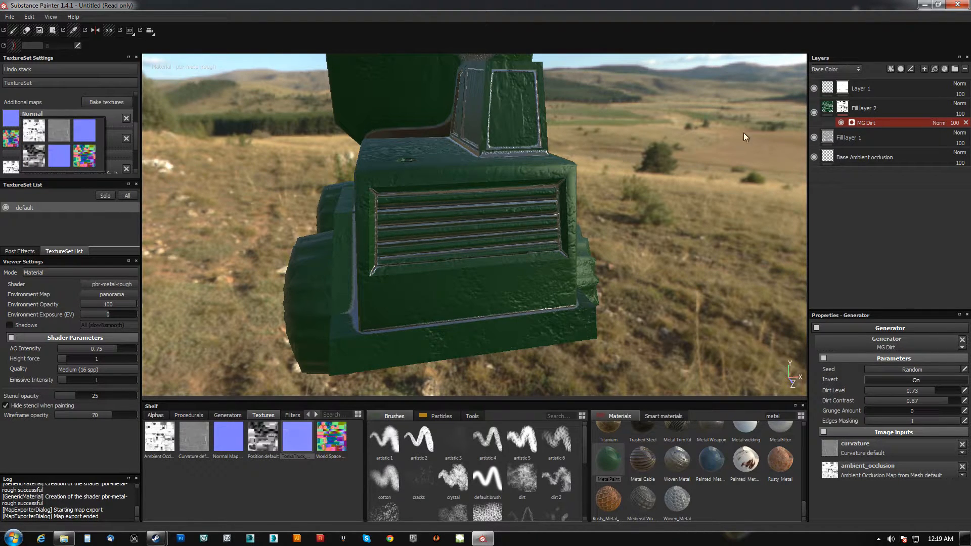
{"action": "left_click", "coordinate": [827, 88]}
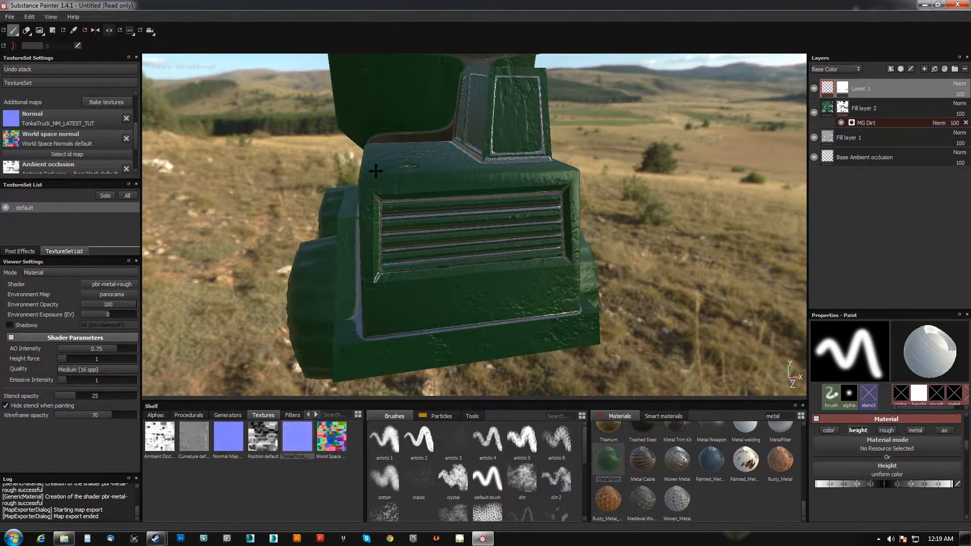
{"action": "left_click_drag", "start_coordinate": [375, 162], "coordinate": [409, 248], "text": "alt"}
{"action": "right_click_drag", "start_coordinate": [410, 248], "coordinate": [442, 239], "text": "alt"}
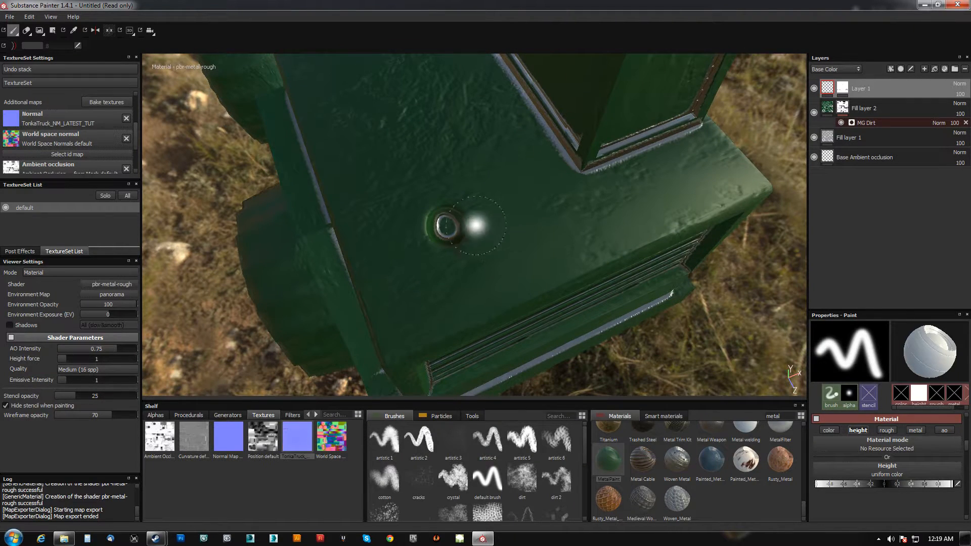
{"action": "left_click", "coordinate": [815, 89]}
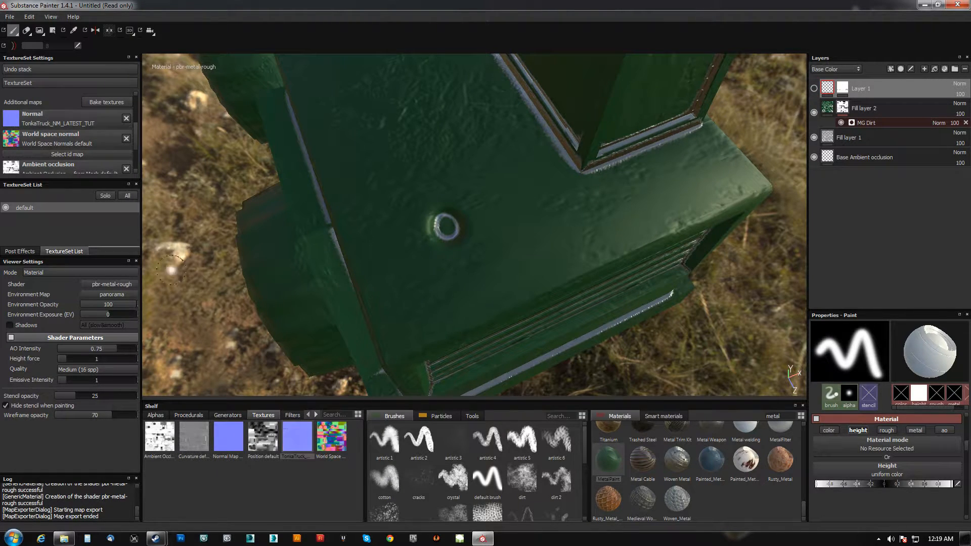
{"action": "left_click_drag", "start_coordinate": [555, 262], "coordinate": [517, 273], "text": "alt"}
Replace the Normal additional map with Normal Map from Mesh default, inspect the hood, and show Layer 1 again.
{"action": "left_click_drag", "start_coordinate": [240, 430], "coordinate": [24, 120]}
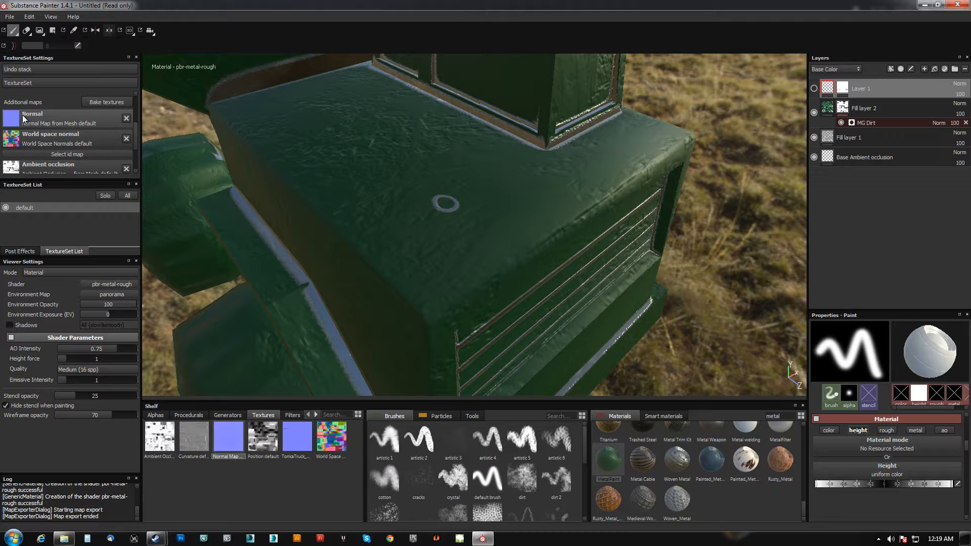
{"action": "left_click_drag", "start_coordinate": [486, 198], "coordinate": [430, 248], "text": "alt"}
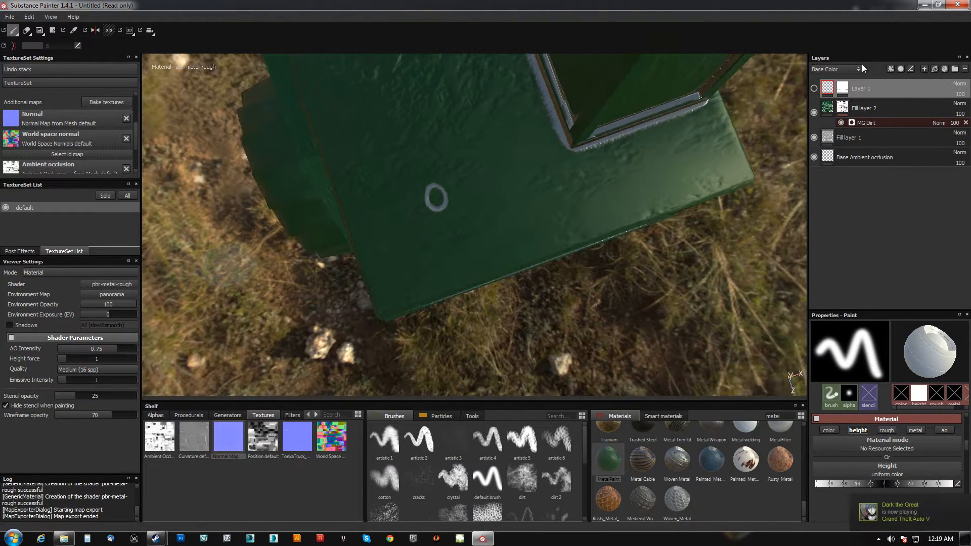
{"action": "left_click_drag", "start_coordinate": [475, 281], "coordinate": [302, 205], "text": "alt"}
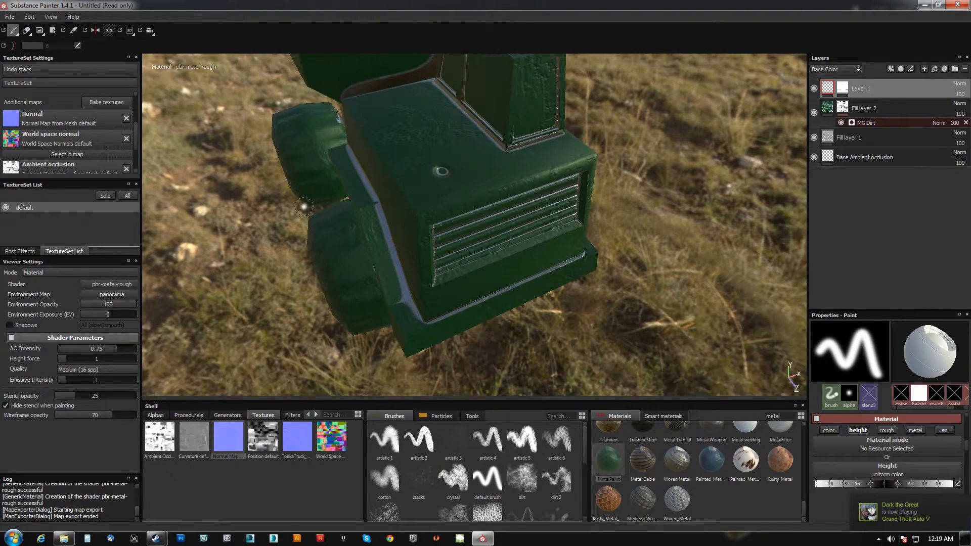
Reassign TonkaTruck_NM_LATEST_TUT as the Normal additional map and hide Layer 1 to inspect the hood ring.
{"action": "left_click_drag", "start_coordinate": [302, 445], "coordinate": [20, 119]}
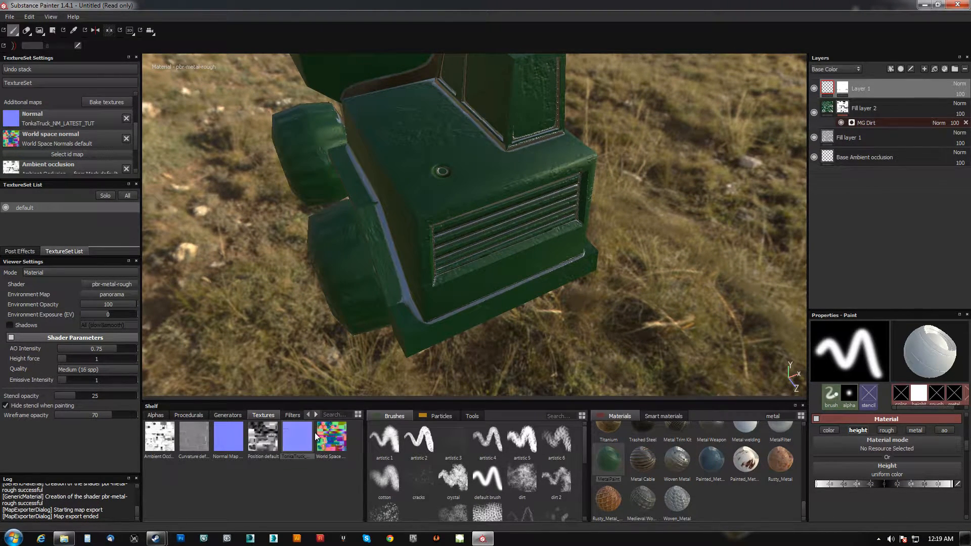
{"action": "left_click", "coordinate": [814, 89]}
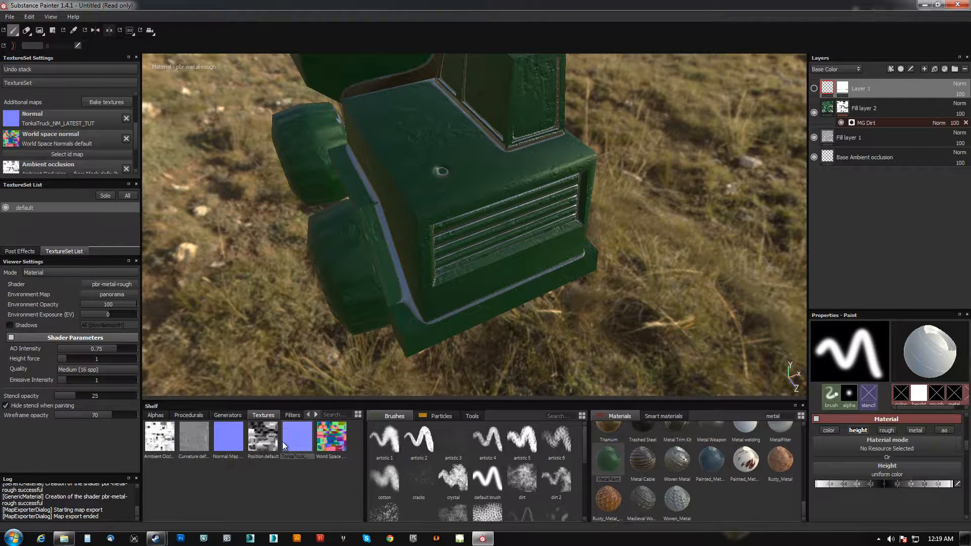
{"action": "left_click_drag", "start_coordinate": [412, 281], "coordinate": [438, 225], "text": "alt"}
{"action": "right_click_drag", "start_coordinate": [436, 304], "coordinate": [415, 383], "text": "alt"}
{"action": "mouse_move", "coordinate": [414, 386]}
{"action": "left_mouse_down", "text": "alt"}
{"action": "mouse_move", "coordinate": [440, 143]}
{"action": "mouse_move", "coordinate": [435, 188]}
{"action": "mouse_move", "coordinate": [281, 200]}
{"action": "left_mouse_up", "text": "alt"}
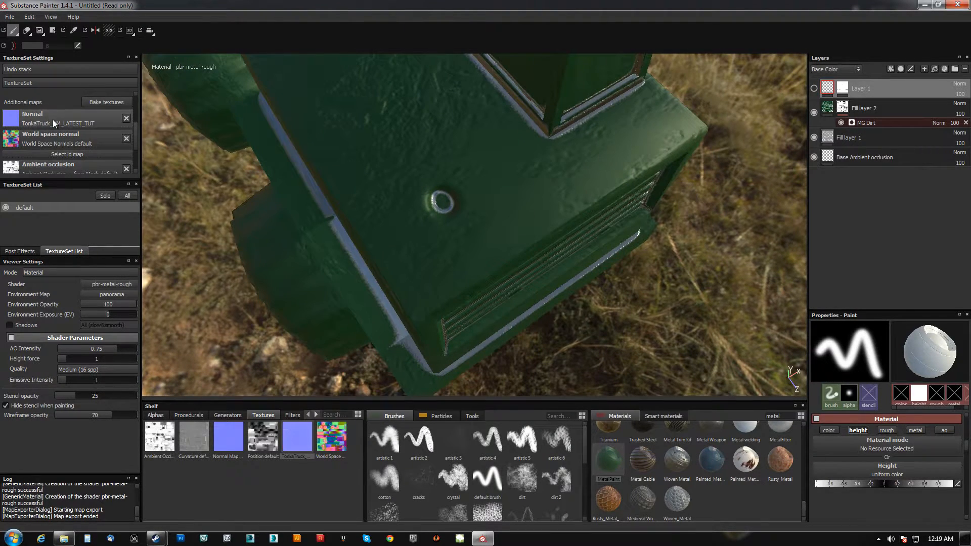
{"action": "left_click_drag", "start_coordinate": [299, 442], "coordinate": [31, 122]}
{"action": "mouse_move", "coordinate": [827, 93]}
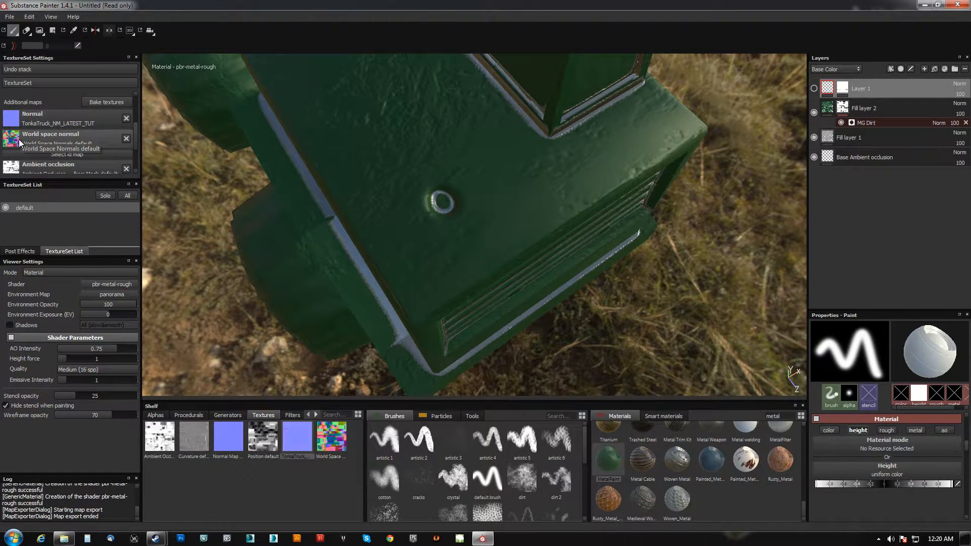
Hide Fill layer 2, Fill layer 1 and Base Ambient occlusion to view the truck with only its normal map.
{"action": "left_click", "coordinate": [20, 143]}
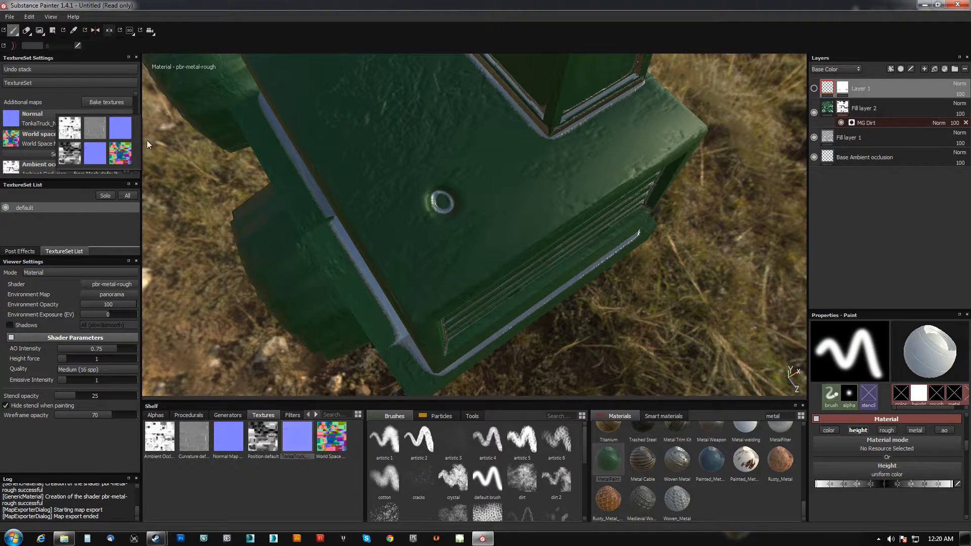
{"action": "left_click", "coordinate": [814, 113]}
{"action": "left_click", "coordinate": [814, 137]}
{"action": "left_click", "coordinate": [814, 156]}
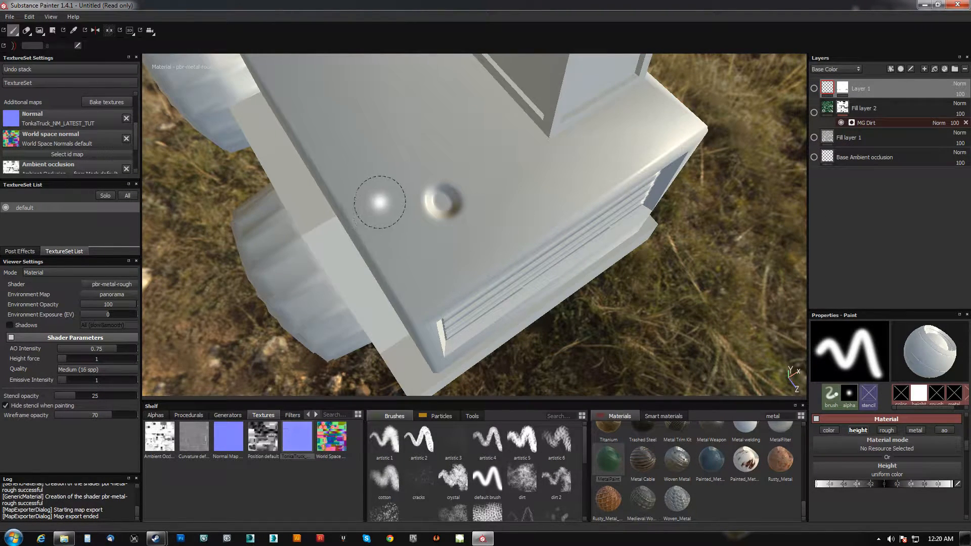
{"action": "left_click_drag", "start_coordinate": [414, 271], "coordinate": [397, 222], "text": "alt"}
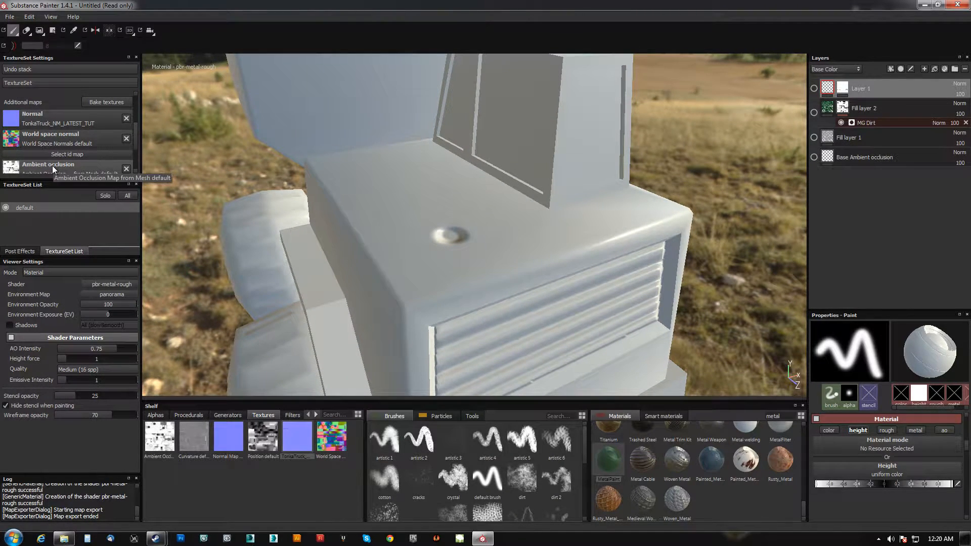
Compare the cab panels with Base Ambient occlusion on and off, leaving the layer visible.
{"action": "left_click", "coordinate": [814, 157]}
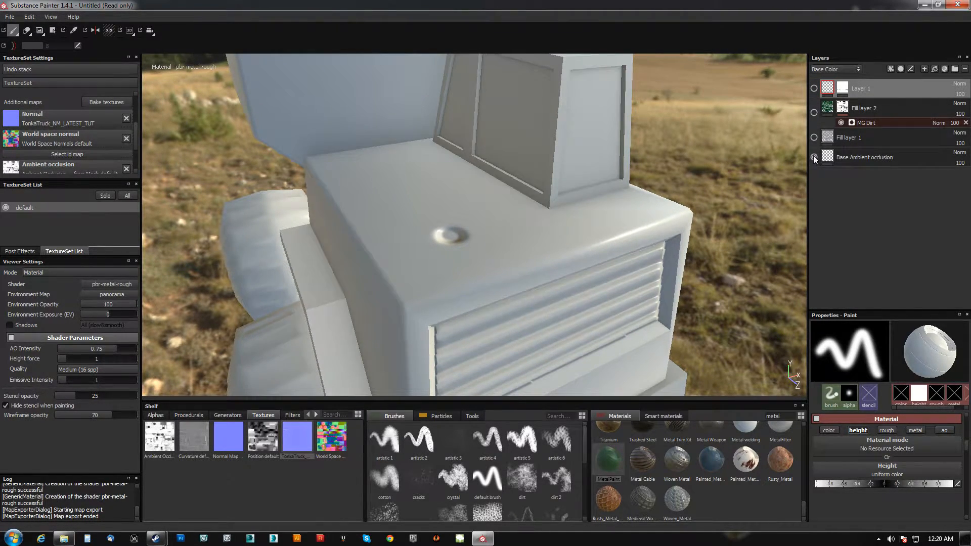
{"action": "left_click", "coordinate": [814, 158]}
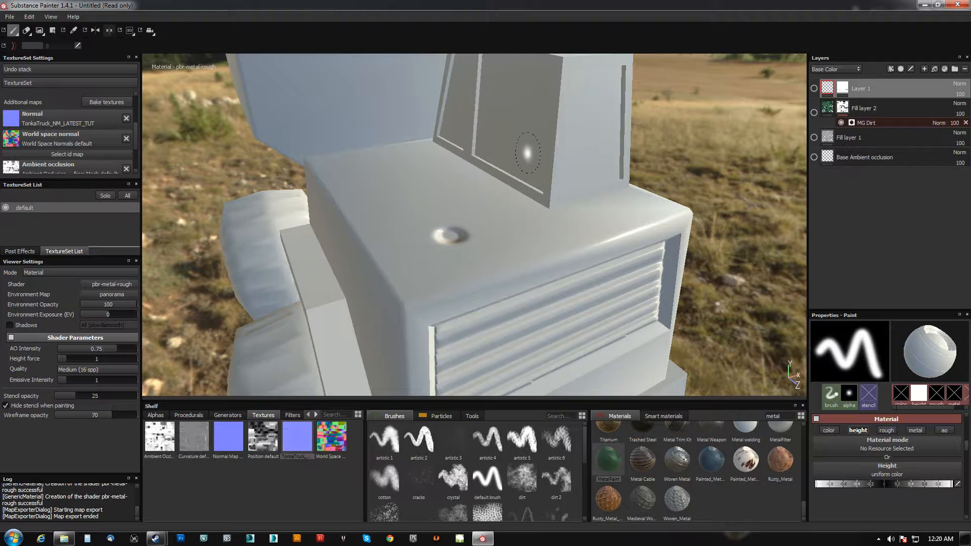
{"action": "left_click", "coordinate": [814, 157]}
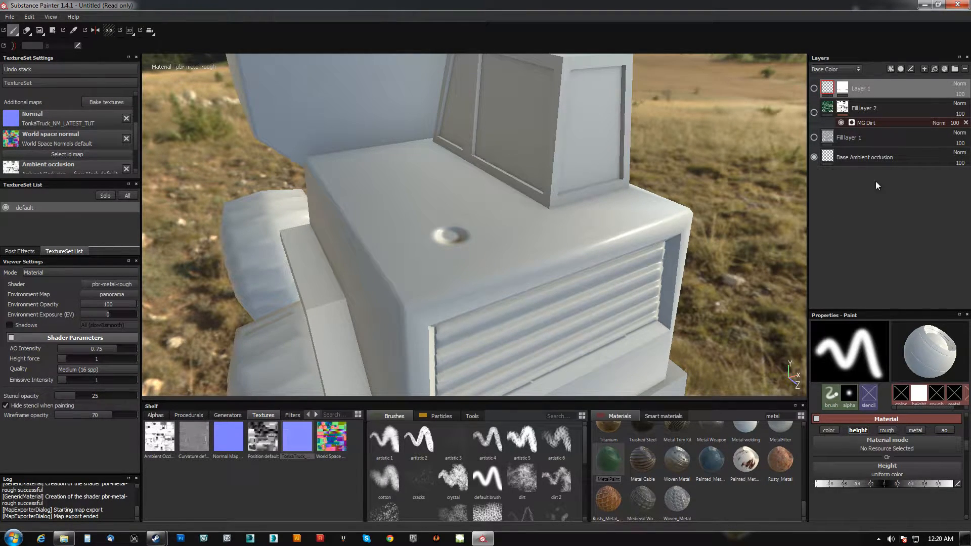
{"action": "left_click_drag", "start_coordinate": [433, 276], "coordinate": [471, 202], "text": "alt"}
{"action": "left_click_drag", "start_coordinate": [376, 147], "coordinate": [412, 185], "text": "alt"}
Show Layer 1 and examine the painted details on the truck's hood and cab.
{"action": "left_click", "coordinate": [814, 89]}
{"action": "left_click_drag", "start_coordinate": [476, 208], "coordinate": [460, 210], "text": "alt"}
{"action": "middle_click_drag", "start_coordinate": [499, 260], "coordinate": [466, 259], "text": "alt"}
{"action": "left_click_drag", "start_coordinate": [466, 260], "coordinate": [461, 252], "text": "alt"}
{"action": "right_click_drag", "start_coordinate": [461, 252], "coordinate": [440, 329], "text": "alt"}
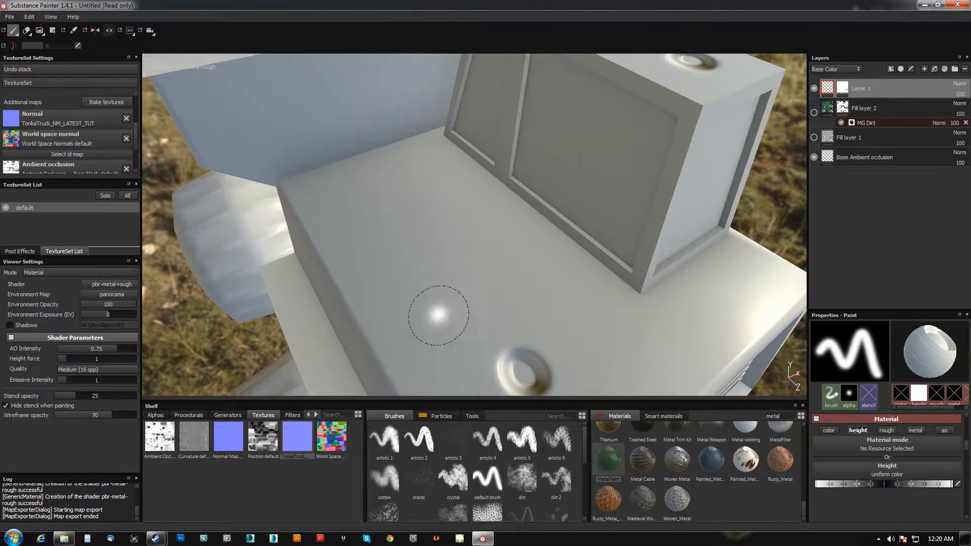
{"action": "middle_click_drag", "start_coordinate": [428, 289], "coordinate": [424, 231], "text": "alt"}
{"action": "left_click_drag", "start_coordinate": [423, 231], "coordinate": [434, 217], "text": "alt"}
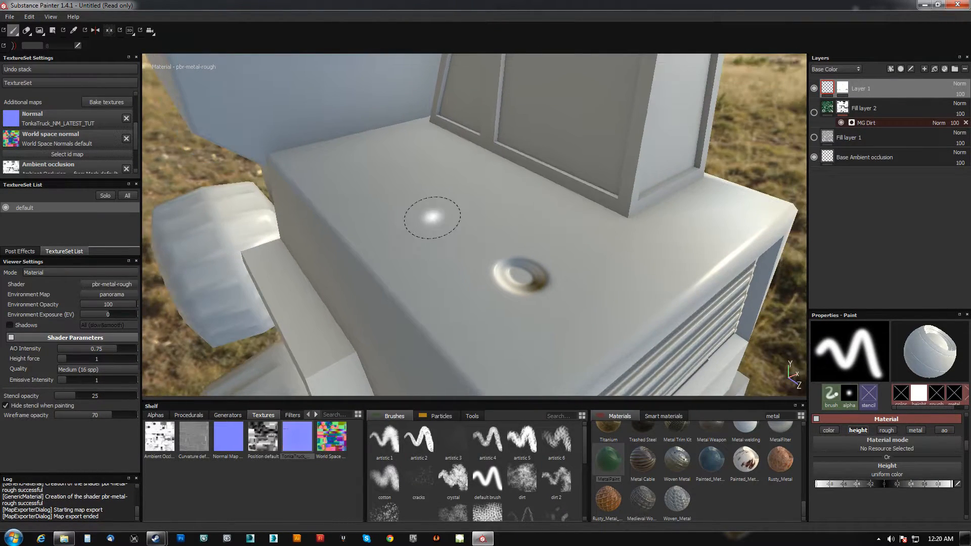
Import the SciFiPanel image into the project's textures and preview it.
{"action": "right_click_drag", "start_coordinate": [387, 267], "coordinate": [386, 150], "text": "alt"}
{"action": "mouse_move", "coordinate": [384, 176]}
{"action": "middle_mouse_down", "text": "alt"}
{"action": "mouse_move", "coordinate": [392, 163]}
{"action": "mouse_move", "coordinate": [387, 171]}
{"action": "middle_mouse_up", "text": "alt"}
{"action": "left_click_drag", "start_coordinate": [386, 171], "coordinate": [376, 163], "text": "alt"}
{"action": "left_click", "coordinate": [10, 17]}
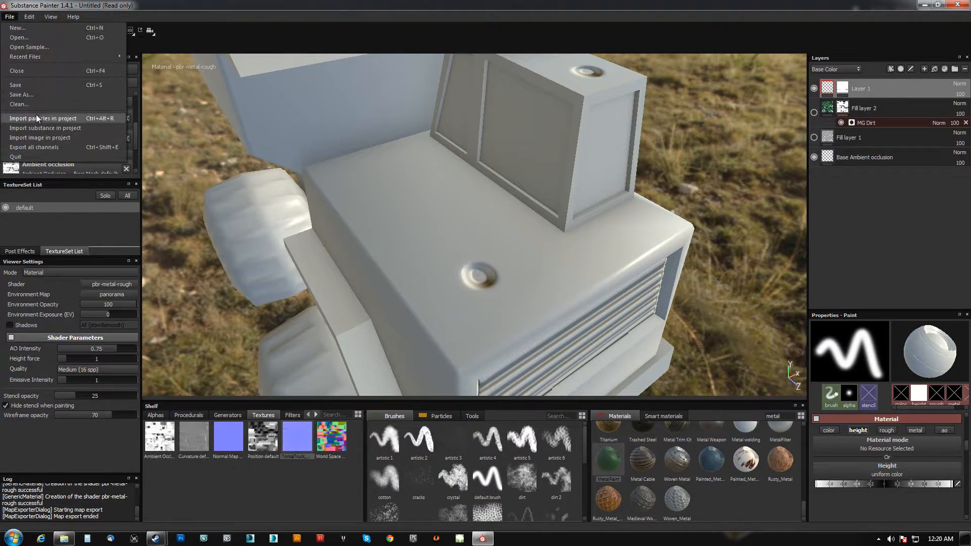
{"action": "left_click", "coordinate": [32, 137]}
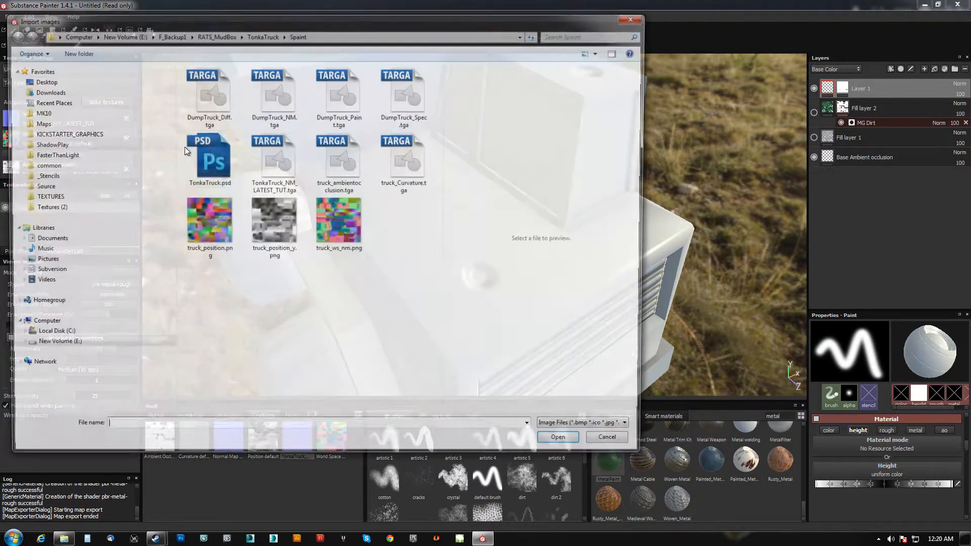
{"action": "left_click", "coordinate": [49, 102]}
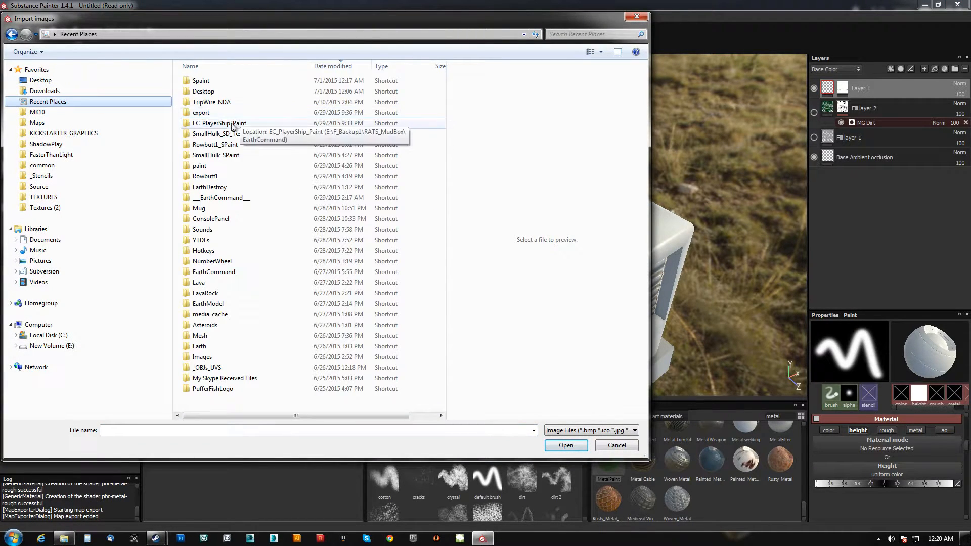
{"action": "double_click", "coordinate": [298, 126]}
{"action": "double_click", "coordinate": [193, 291]}
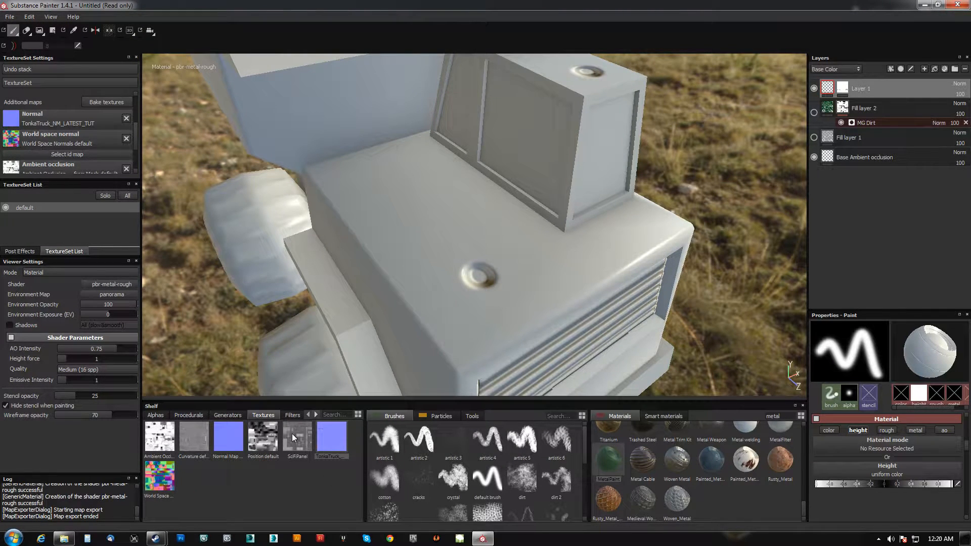
{"action": "mouse_move", "coordinate": [292, 433]}
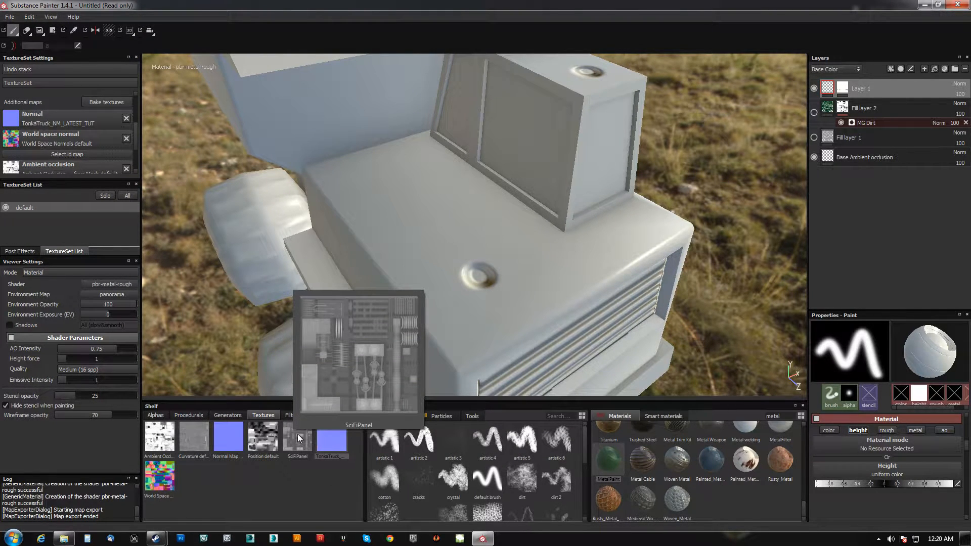
Add a fill layer above Layer 1 with only the height channel enabled and assign the SciFiPanel texture to its height.
{"action": "left_click", "coordinate": [944, 70]}
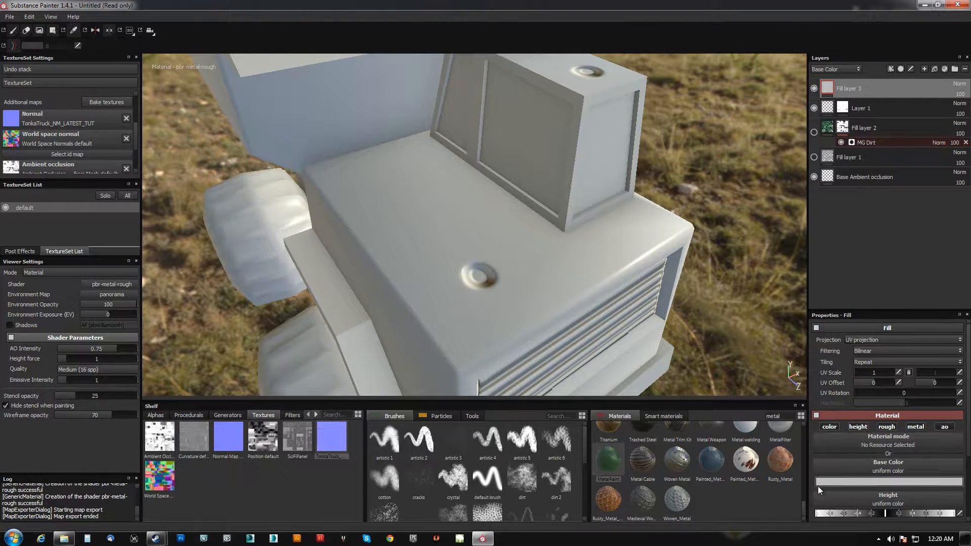
{"action": "left_click", "coordinate": [829, 426]}
{"action": "left_click", "coordinate": [887, 426]}
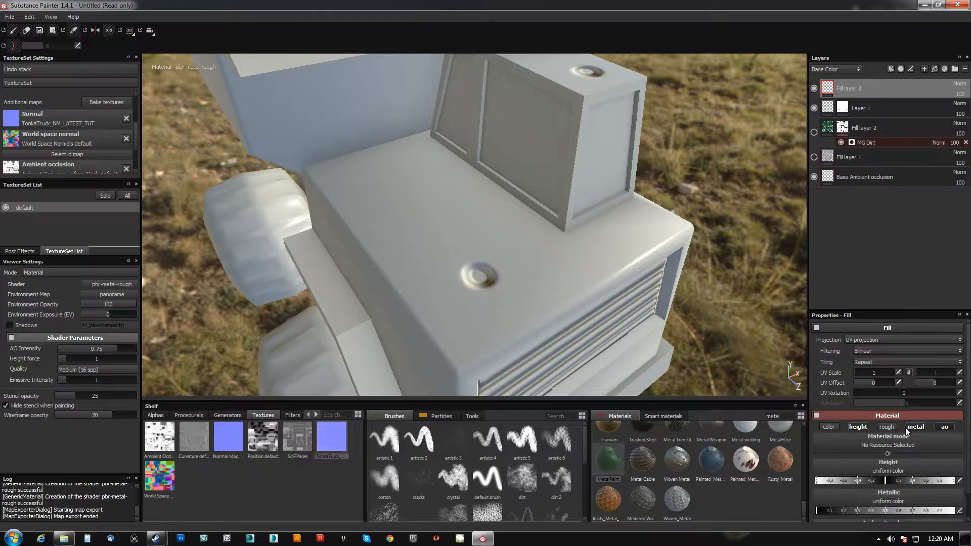
{"action": "left_click", "coordinate": [907, 429]}
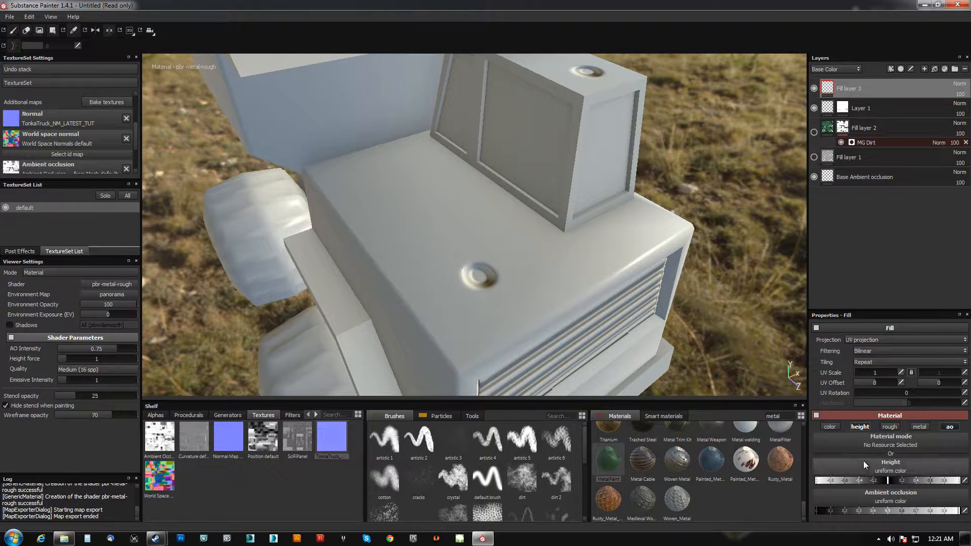
{"action": "left_click", "coordinate": [949, 426]}
{"action": "left_click_drag", "start_coordinate": [293, 435], "coordinate": [887, 466]}
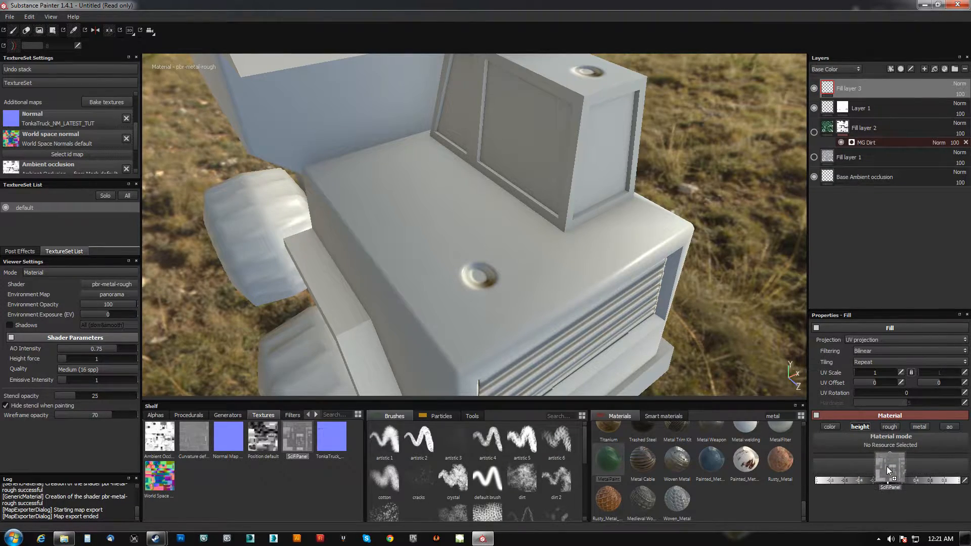
{"action": "left_click_drag", "start_coordinate": [556, 253], "coordinate": [498, 200], "text": "alt"}
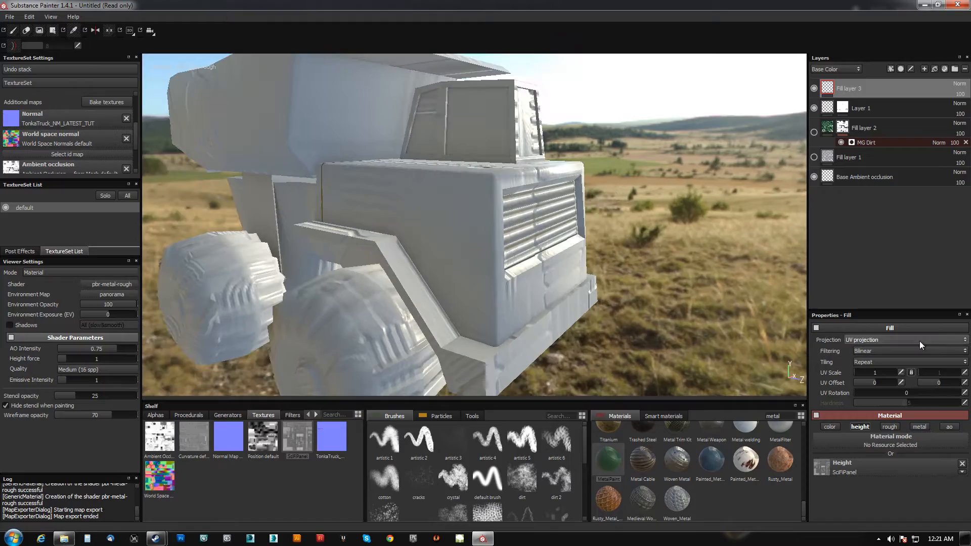
Set the SciFiPanel fill layer's projection to Tri-planar projection and inspect the panel details around the truck.
{"action": "left_click", "coordinate": [919, 341]}
{"action": "left_click", "coordinate": [877, 353]}
{"action": "left_click_drag", "start_coordinate": [506, 253], "coordinate": [425, 247], "text": "alt"}
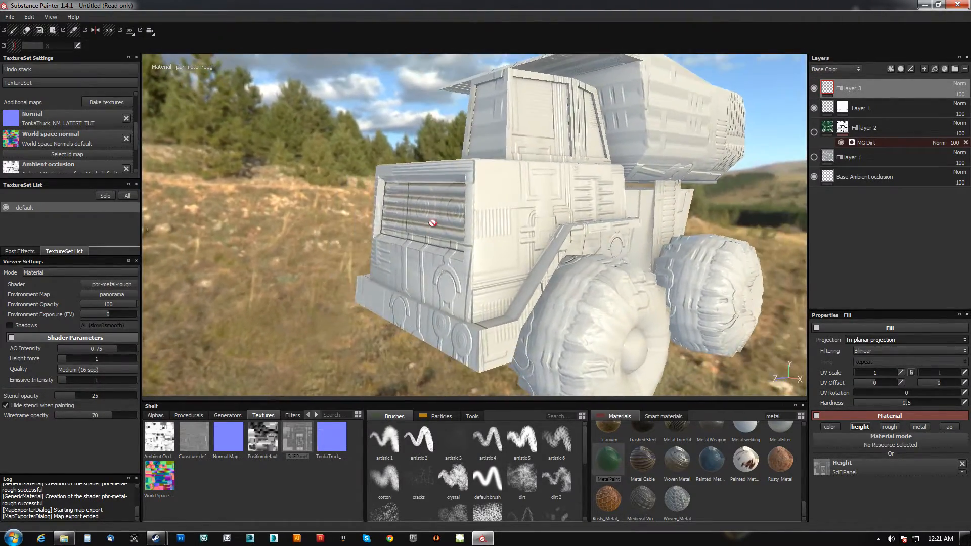
{"action": "right_click_drag", "start_coordinate": [405, 237], "coordinate": [449, 386], "text": "alt"}
{"action": "left_click_drag", "start_coordinate": [515, 234], "coordinate": [514, 302], "text": "alt"}
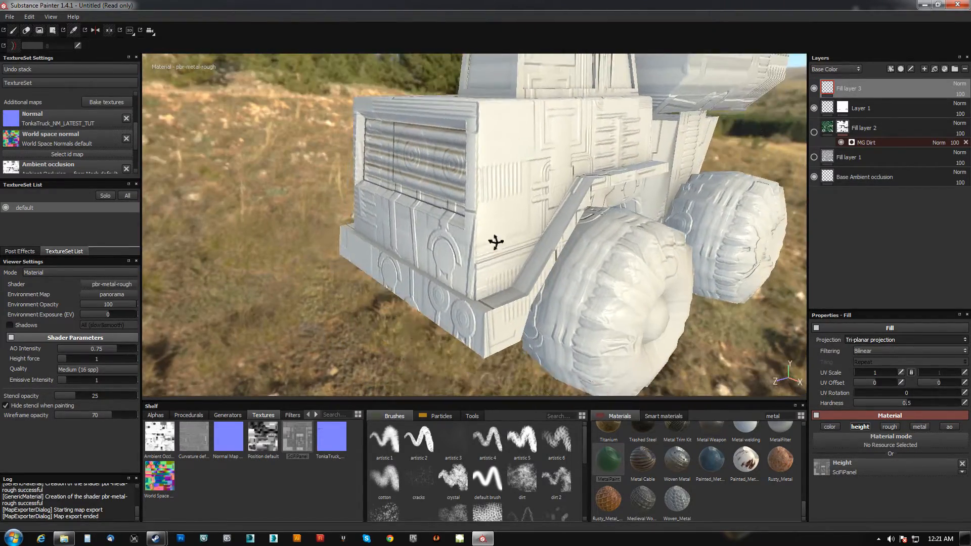
{"action": "left_click_drag", "start_coordinate": [496, 242], "coordinate": [646, 203], "text": "alt"}
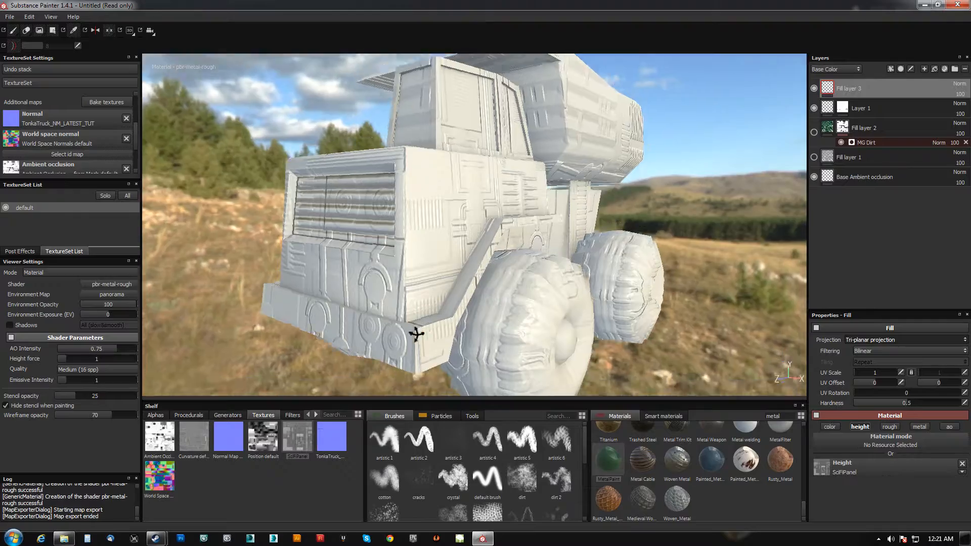
{"action": "left_click_drag", "start_coordinate": [416, 334], "coordinate": [276, 336], "text": "alt"}
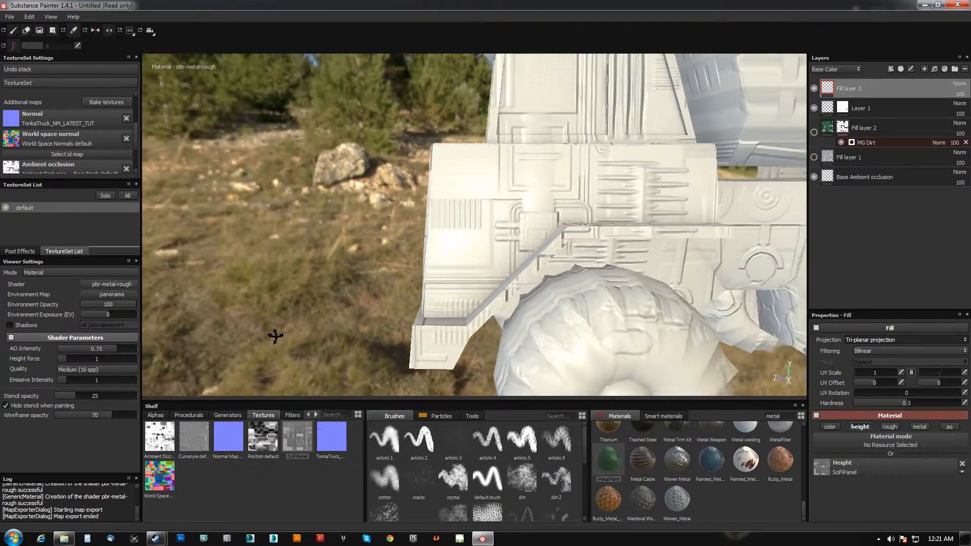
{"action": "left_click_drag", "start_coordinate": [396, 260], "coordinate": [455, 240], "text": "alt"}
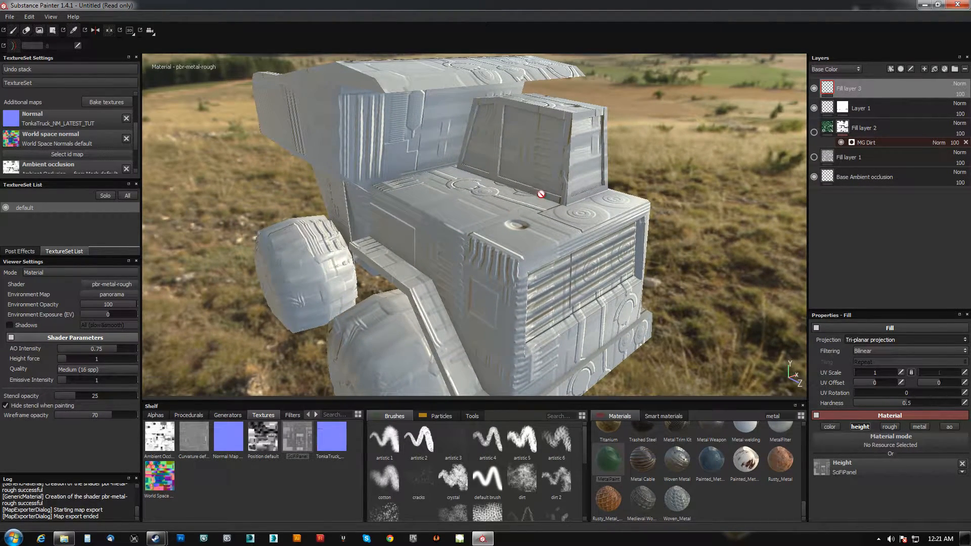
Export all channels of the default texture set at 2048x2048 as 8-bit targa with the TutorialExport config.
{"action": "left_click", "coordinate": [11, 17]}
{"action": "left_click", "coordinate": [36, 144]}
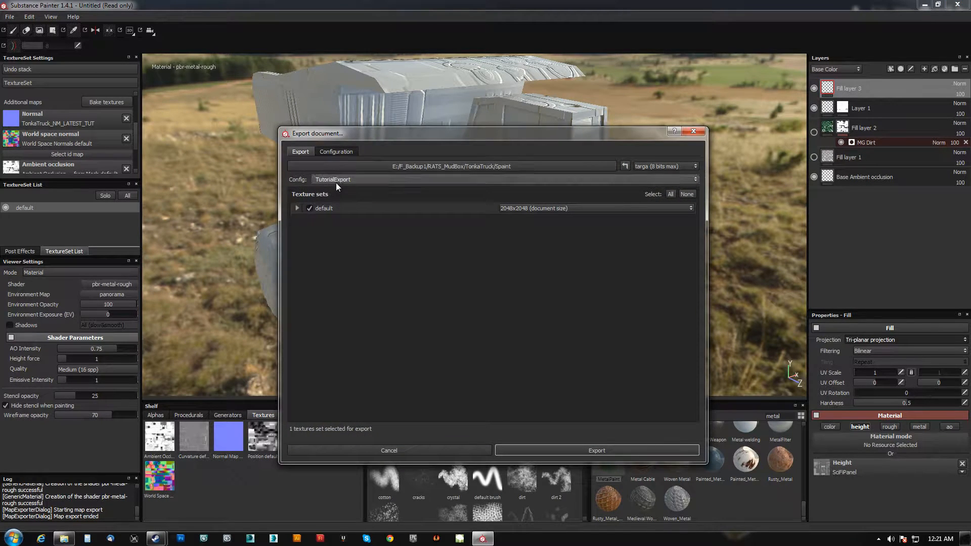
{"action": "left_click", "coordinate": [555, 449]}
{"action": "left_click", "coordinate": [526, 311]}
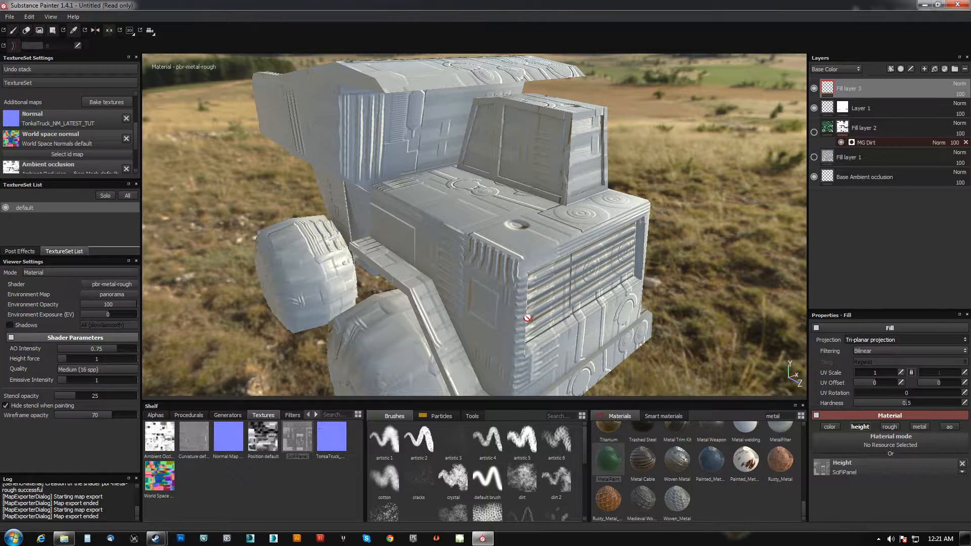
Review the output maps in the export configuration and leave the export dialog without exporting.
{"action": "left_click", "coordinate": [9, 17]}
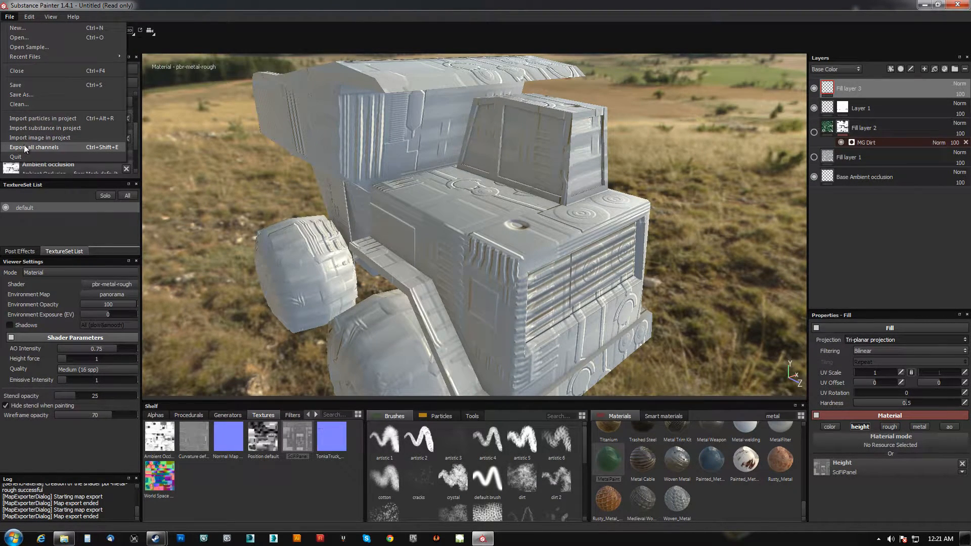
{"action": "left_click", "coordinate": [26, 147]}
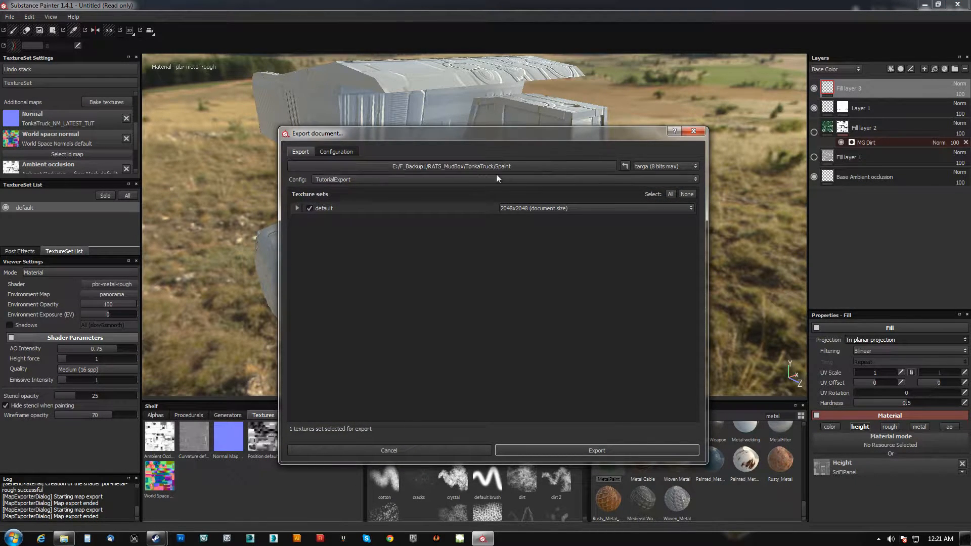
{"action": "left_click", "coordinate": [356, 151]}
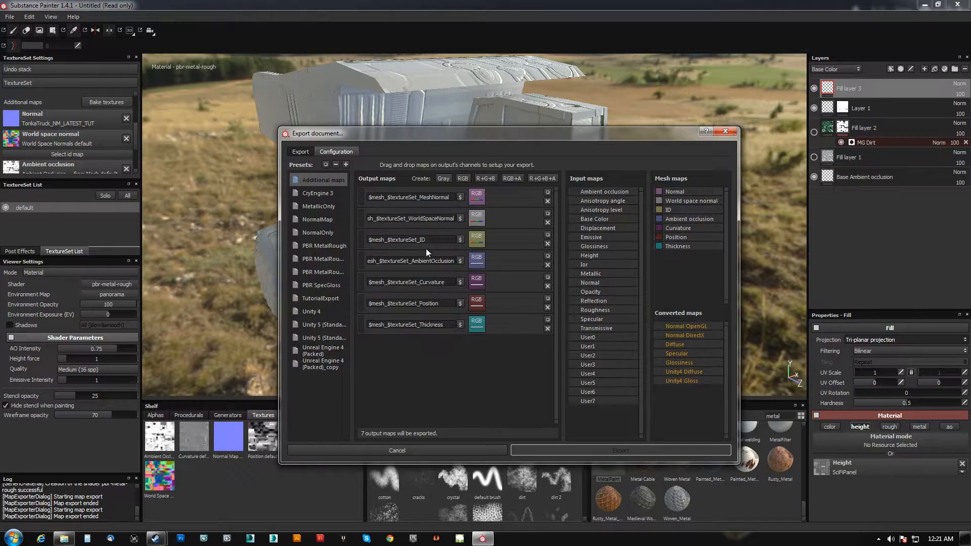
{"action": "left_click", "coordinate": [300, 152]}
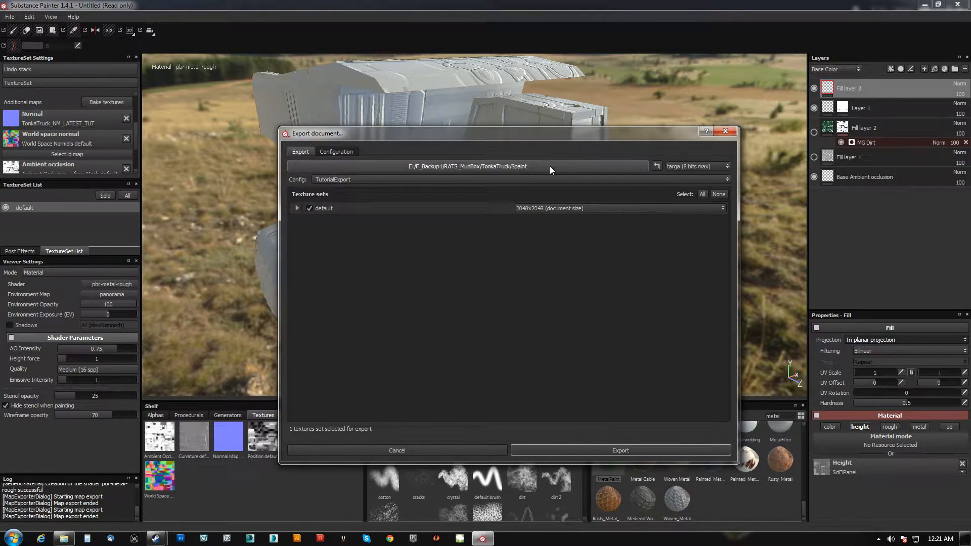
{"action": "left_click", "coordinate": [429, 450]}
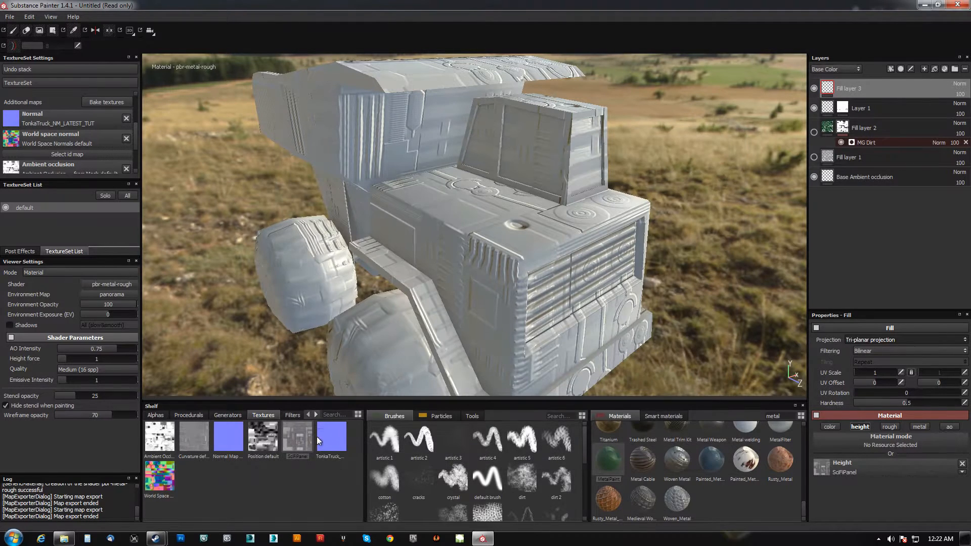
Reload the TonkaTruck_NM_LATEST_TUT texture, and show Fill layers 1 and 2 while hiding Layer 1 and Fill layer 3.
{"action": "right_click", "coordinate": [318, 430]}
{"action": "left_click", "coordinate": [336, 471]}
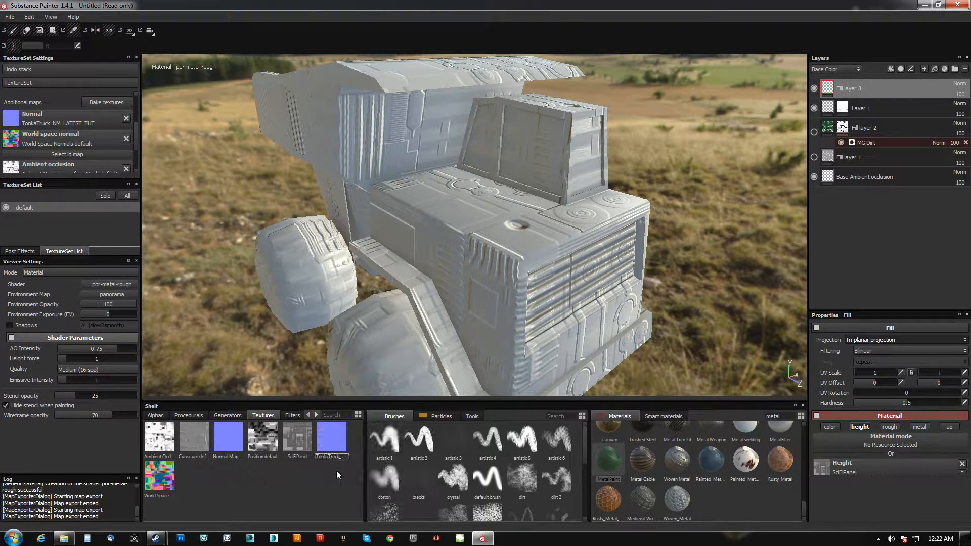
{"action": "left_click", "coordinate": [813, 132]}
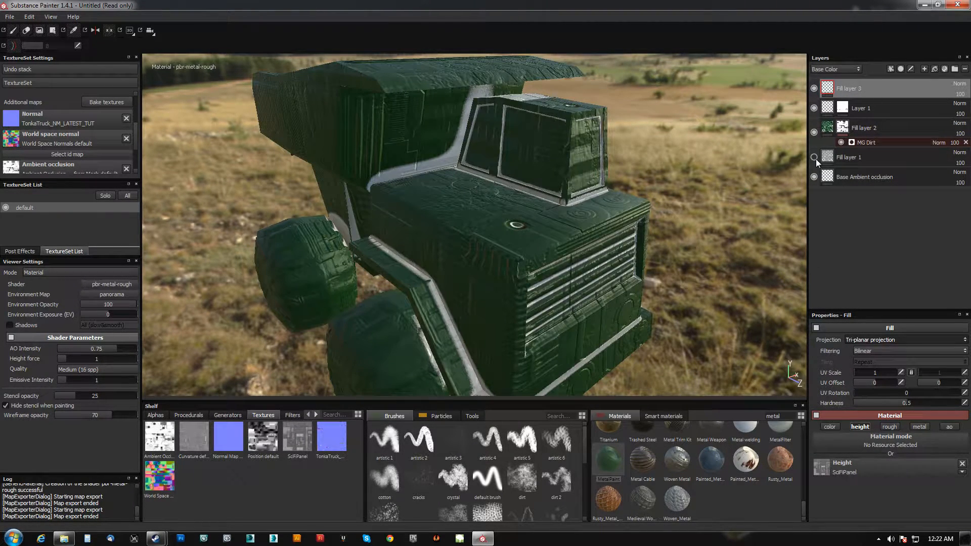
{"action": "left_click", "coordinate": [814, 158]}
{"action": "left_click", "coordinate": [813, 107]}
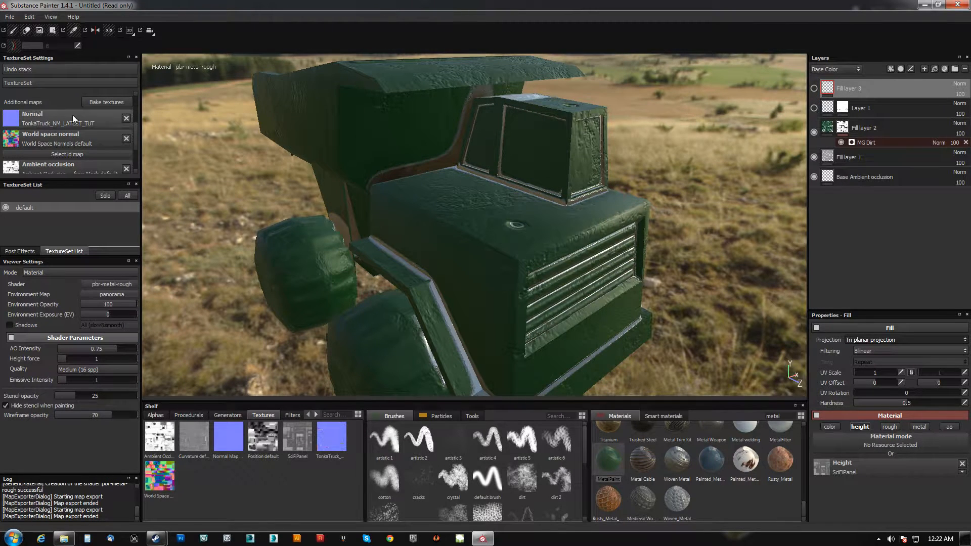
Reassign TonkaTruck_NM_LATEST_TUT as the Normal map and rebake world space normal, ambient occlusion, curvature and position at 2048x2048, leaving Normal unchecked.
{"action": "left_click_drag", "start_coordinate": [326, 435], "coordinate": [26, 115]}
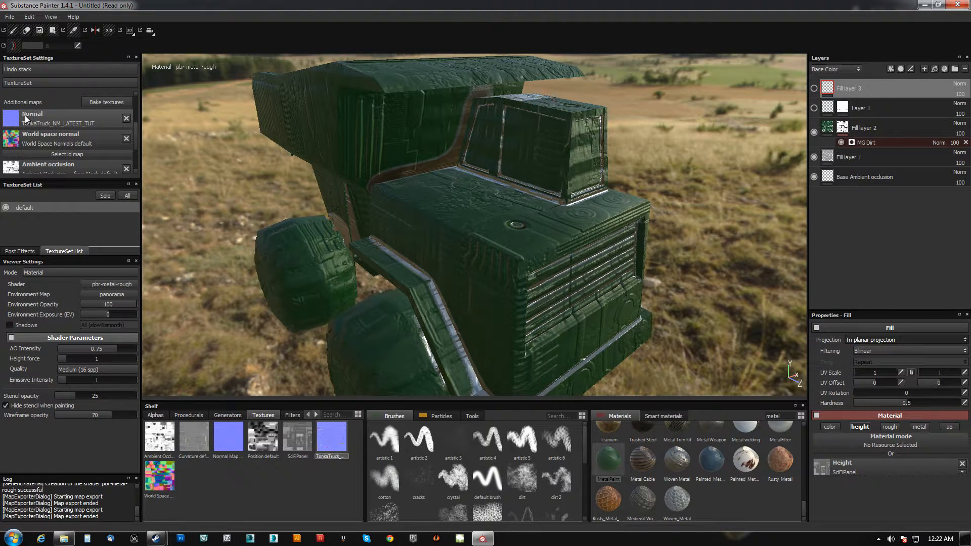
{"action": "left_click", "coordinate": [106, 102]}
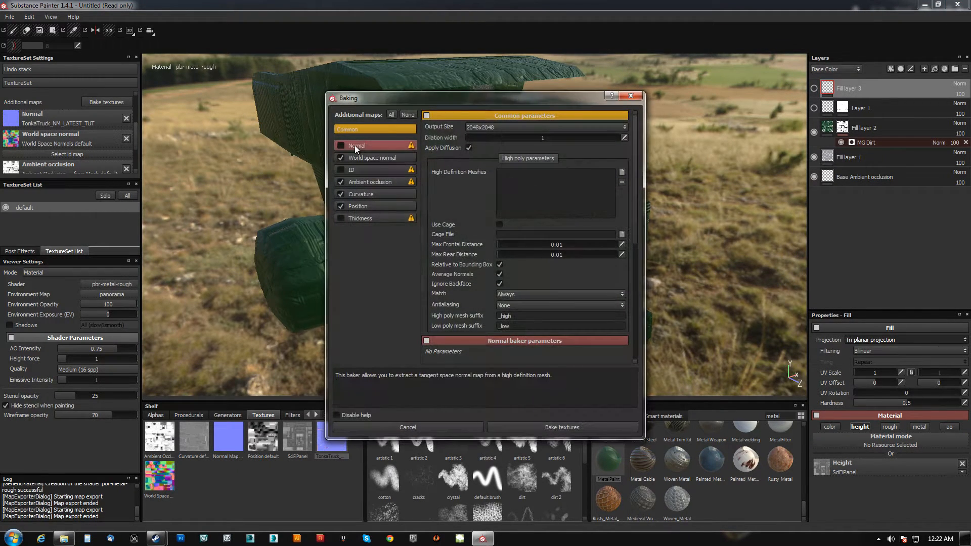
{"action": "left_click", "coordinate": [543, 425]}
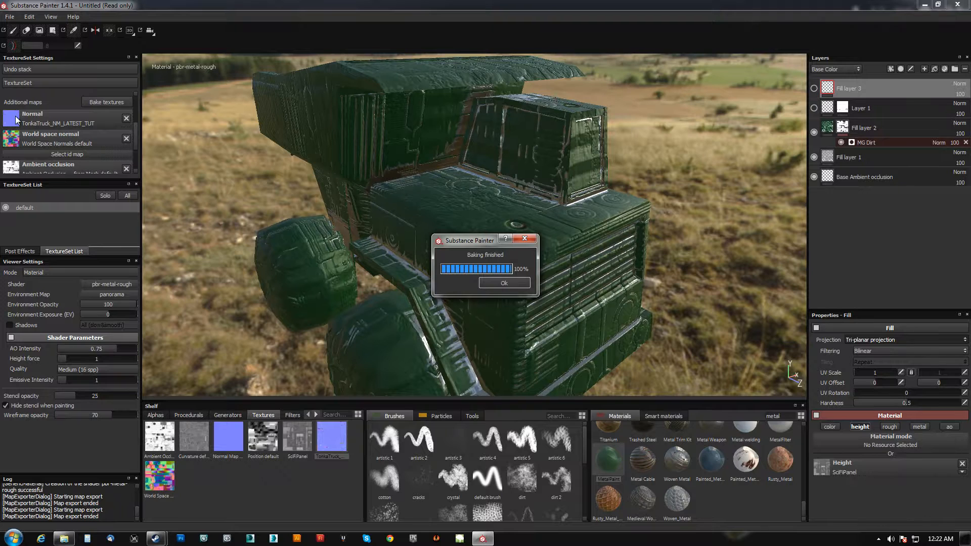
{"action": "left_click", "coordinate": [504, 283]}
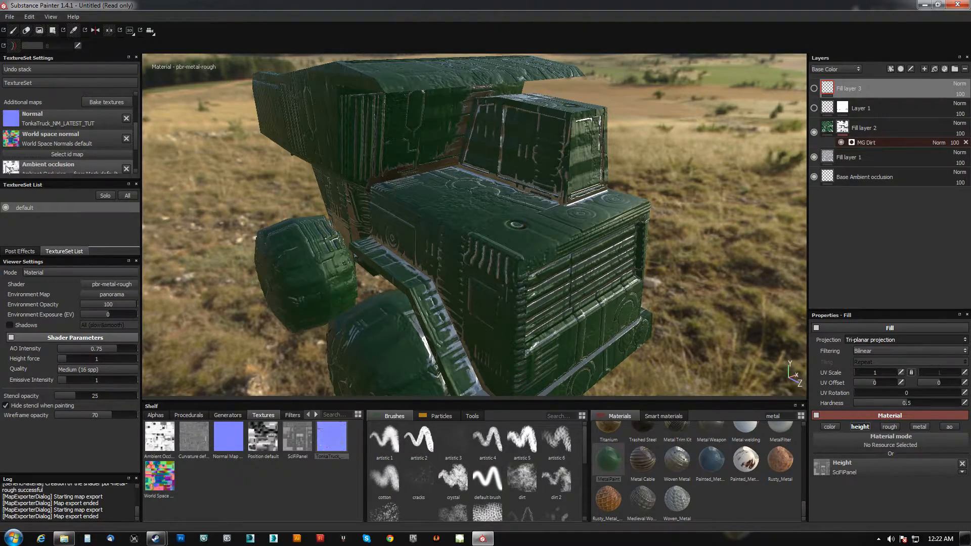
Change the paint color of Fill layer 2 to a yellow-orange with RGB 0.769, 0.581, 0.000.
{"action": "left_click_drag", "start_coordinate": [584, 284], "coordinate": [499, 205], "text": "alt"}
{"action": "left_click", "coordinate": [821, 134]}
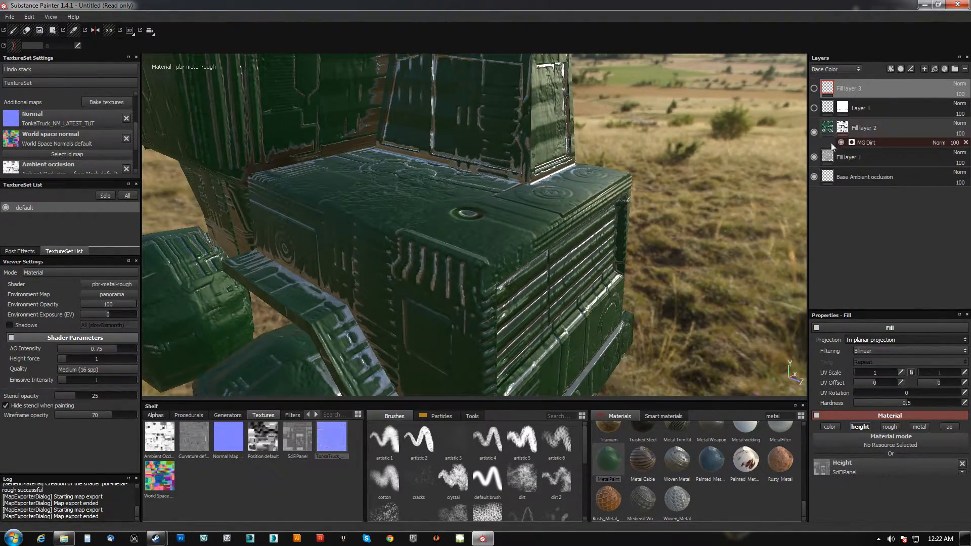
{"action": "left_click", "coordinate": [881, 482]}
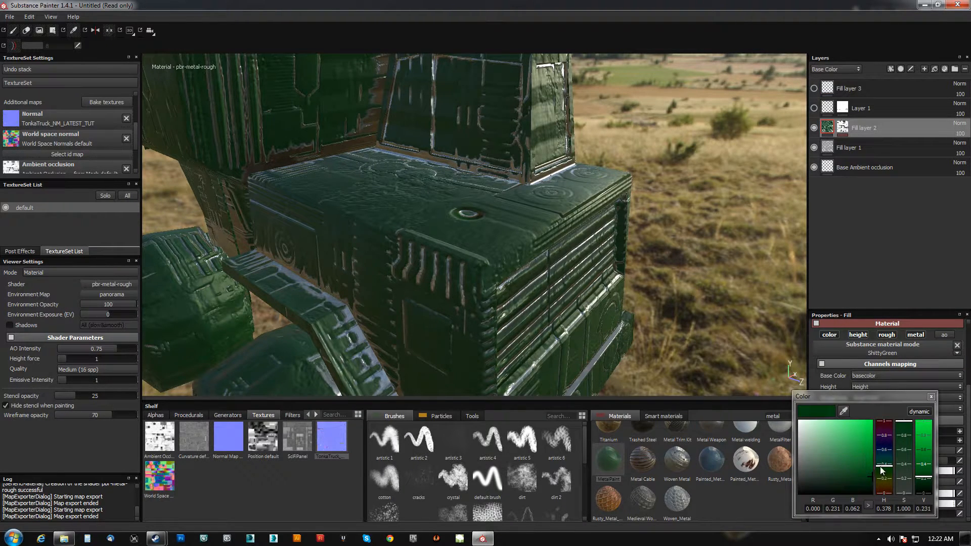
{"action": "left_click_drag", "start_coordinate": [881, 469], "coordinate": [881, 484]}
{"action": "left_click_drag", "start_coordinate": [858, 445], "coordinate": [875, 441]}
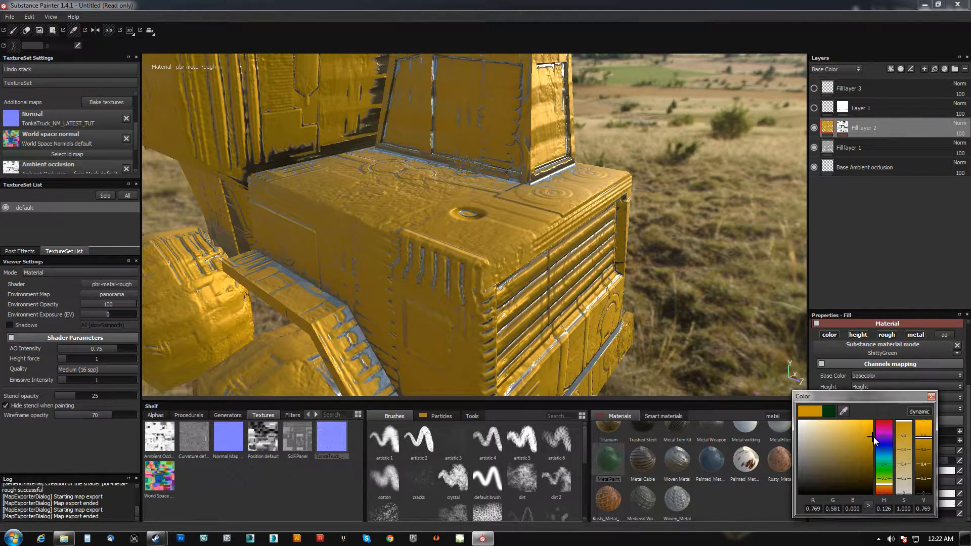
{"action": "left_click", "coordinate": [932, 397]}
Set the Dirt Level of Fill layer 2's MG Dirt generator to 1 and inspect the edge wear across the truck.
{"action": "scroll", "coordinate": [536, 192], "scroll_direction": "down", "scroll_amount": 4}
{"action": "left_click_drag", "start_coordinate": [508, 170], "coordinate": [503, 260], "text": "alt"}
{"action": "right_click_drag", "start_coordinate": [503, 260], "coordinate": [599, 249], "text": "alt"}
{"action": "middle_click_drag", "start_coordinate": [599, 249], "coordinate": [491, 264], "text": "alt"}
{"action": "left_click_drag", "start_coordinate": [490, 264], "coordinate": [550, 204], "text": "alt"}
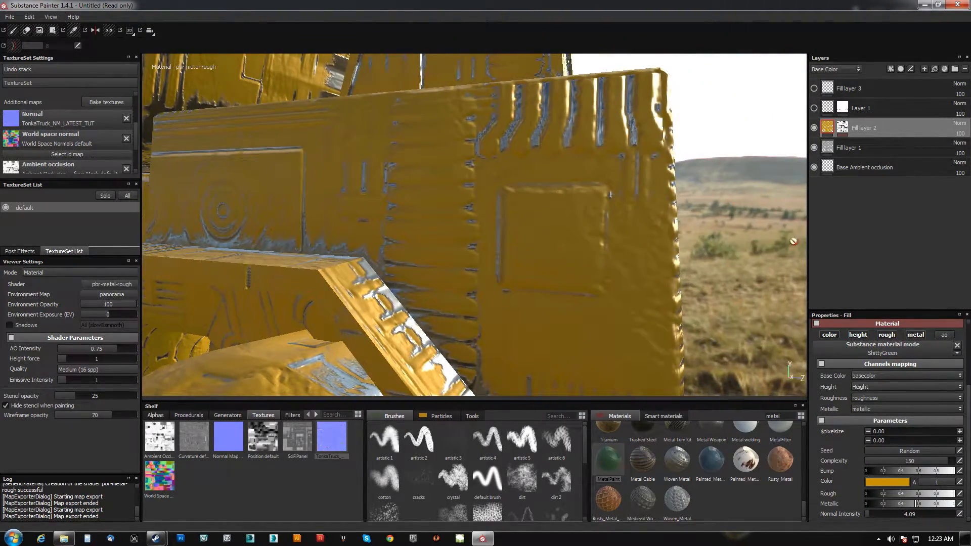
{"action": "left_click", "coordinate": [841, 134]}
{"action": "left_click", "coordinate": [869, 145]}
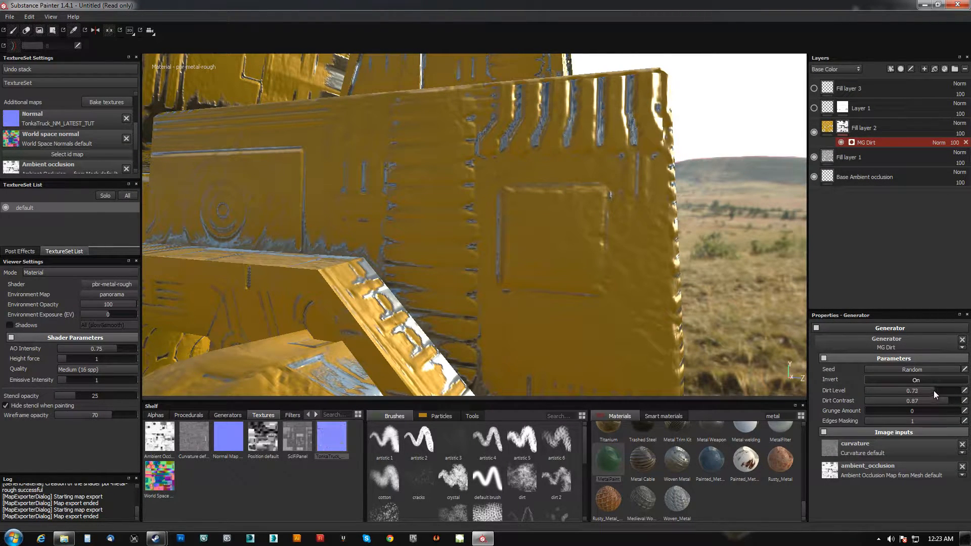
{"action": "left_click_drag", "start_coordinate": [943, 390], "coordinate": [964, 395]}
{"action": "left_click_drag", "start_coordinate": [755, 367], "coordinate": [568, 256], "text": "alt"}
{"action": "left_click_drag", "start_coordinate": [461, 202], "coordinate": [548, 215], "text": "alt"}
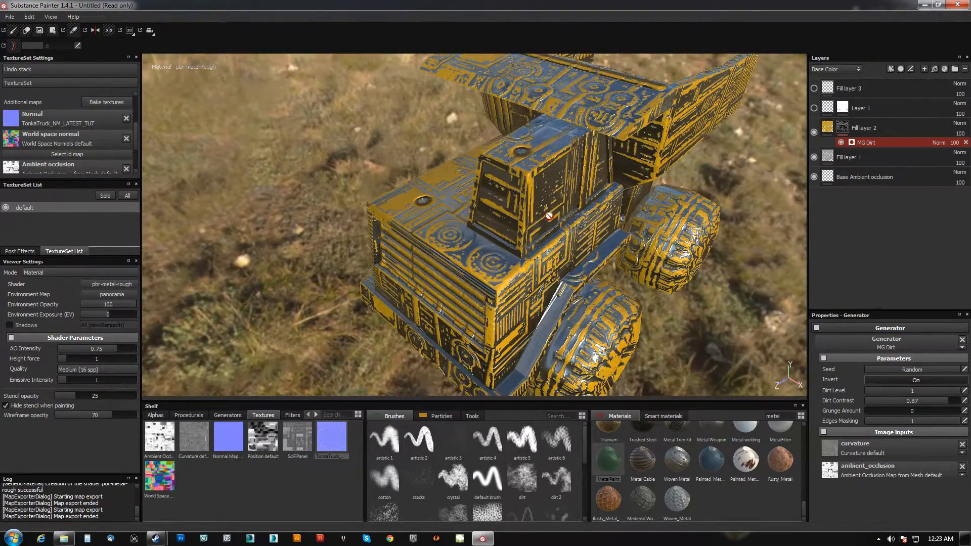
Replace the MG Dirt generator on Fill layer 2's mask with an MG Edge Wear generator.
{"action": "left_click", "coordinate": [966, 143]}
{"action": "left_click", "coordinate": [891, 71]}
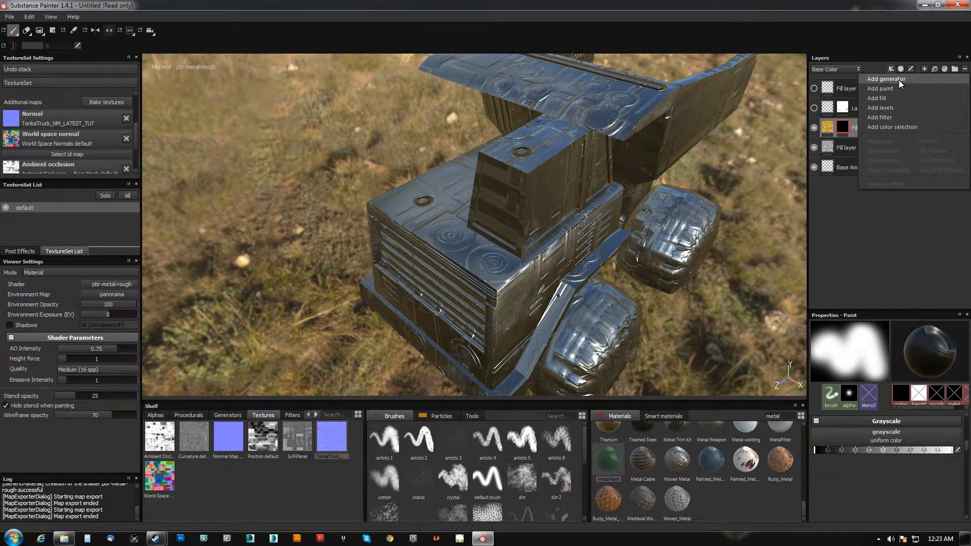
{"action": "left_click", "coordinate": [899, 80]}
{"action": "left_click", "coordinate": [906, 341]}
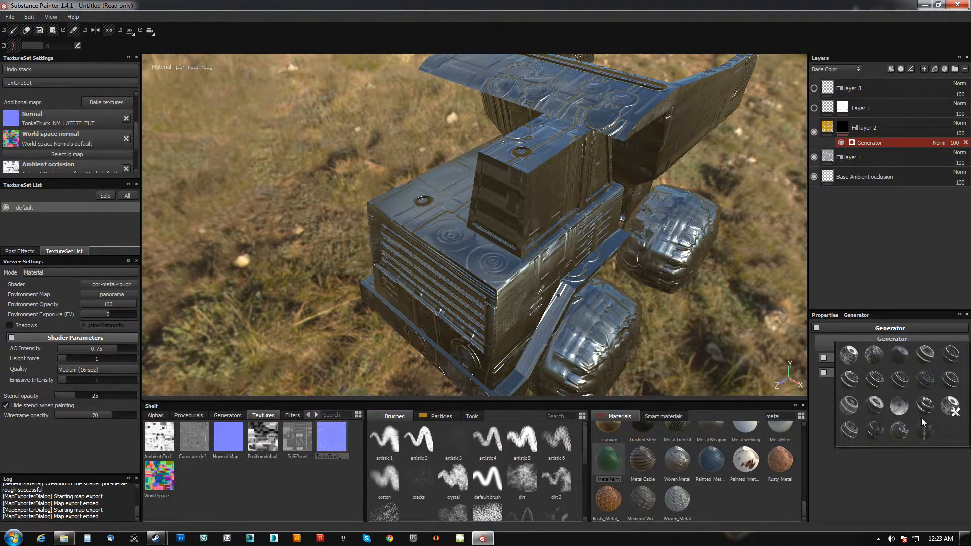
{"action": "left_click", "coordinate": [924, 422]}
{"action": "left_click_drag", "start_coordinate": [608, 302], "coordinate": [730, 308], "text": "alt"}
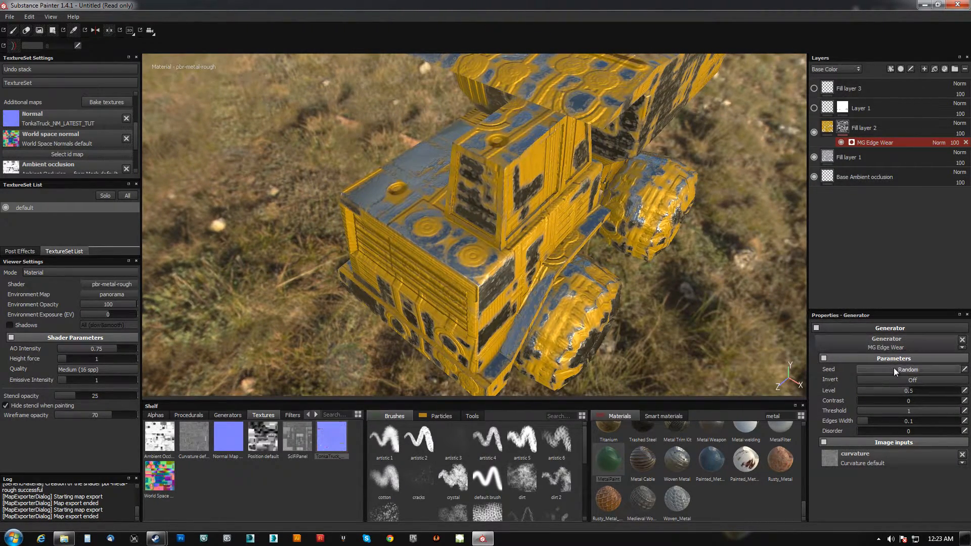
Set the MG Edge Wear Level to 0.71 and Edges Width to 0.05, and check the wear on the hood and front.
{"action": "left_click_drag", "start_coordinate": [901, 393], "coordinate": [875, 388]}
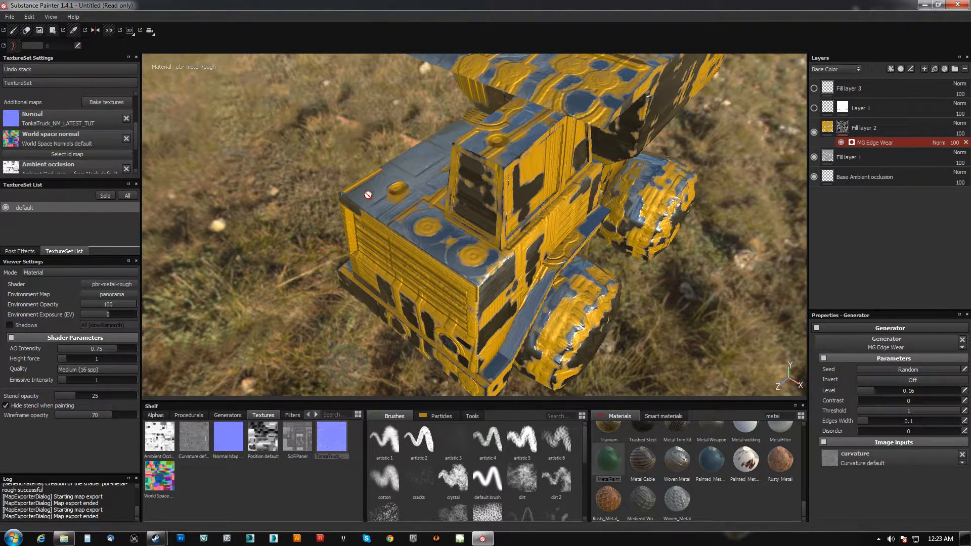
{"action": "middle_click_drag", "start_coordinate": [368, 193], "coordinate": [408, 210], "text": "alt"}
{"action": "left_click_drag", "start_coordinate": [409, 210], "coordinate": [690, 243], "text": "alt"}
{"action": "right_click_drag", "start_coordinate": [400, 210], "coordinate": [478, 220], "text": "alt"}
{"action": "left_click_drag", "start_coordinate": [478, 221], "coordinate": [572, 278], "text": "alt"}
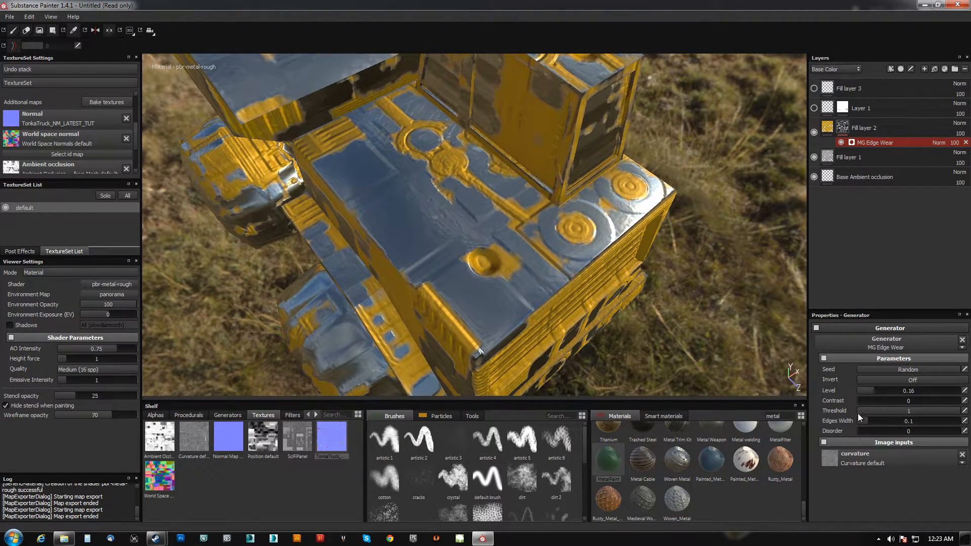
{"action": "left_click_drag", "start_coordinate": [875, 390], "coordinate": [927, 390]}
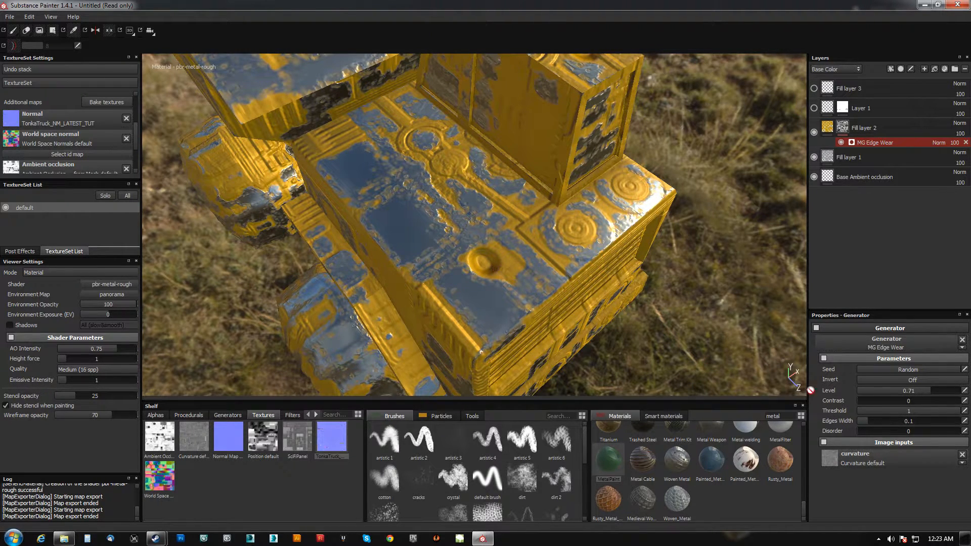
{"action": "mouse_move", "coordinate": [867, 422]}
{"action": "left_mouse_down"}
{"action": "mouse_move", "coordinate": [858, 421]}
{"action": "mouse_move", "coordinate": [885, 419]}
{"action": "mouse_move", "coordinate": [854, 419]}
{"action": "mouse_move", "coordinate": [864, 417]}
{"action": "left_mouse_up"}
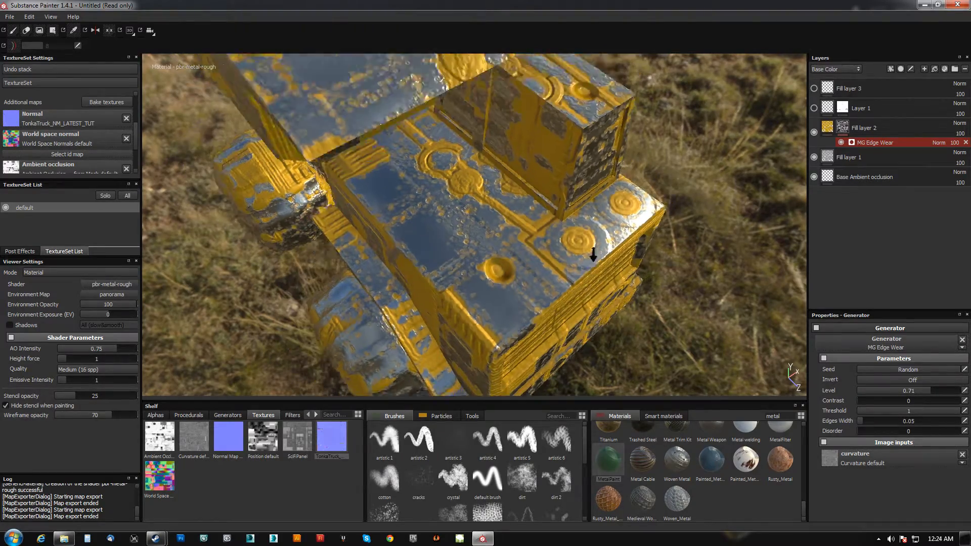
{"action": "left_click_drag", "start_coordinate": [592, 255], "coordinate": [537, 218], "text": "alt"}
{"action": "right_click_drag", "start_coordinate": [466, 204], "coordinate": [429, 225], "text": "alt"}
{"action": "middle_click_drag", "start_coordinate": [430, 225], "coordinate": [453, 245], "text": "alt"}
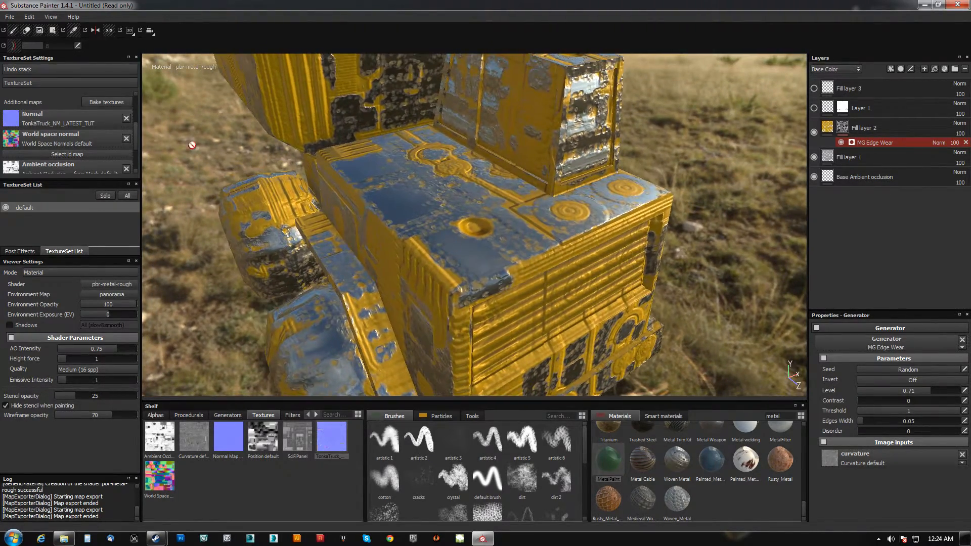
Assign Normal Map from Mesh default as the texture set's Normal map.
{"action": "left_click", "coordinate": [43, 119]}
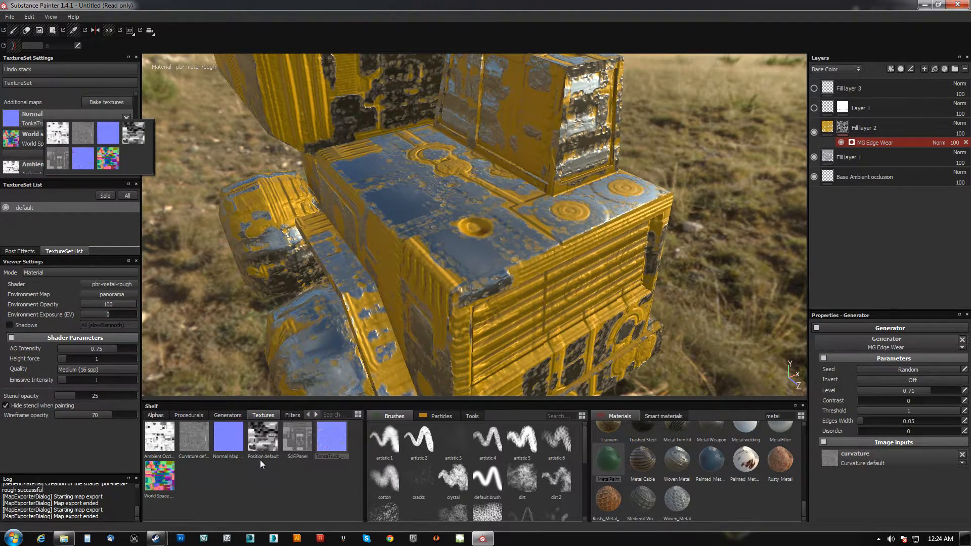
{"action": "left_click", "coordinate": [223, 441]}
{"action": "left_click_drag", "start_coordinate": [230, 438], "coordinate": [84, 140]}
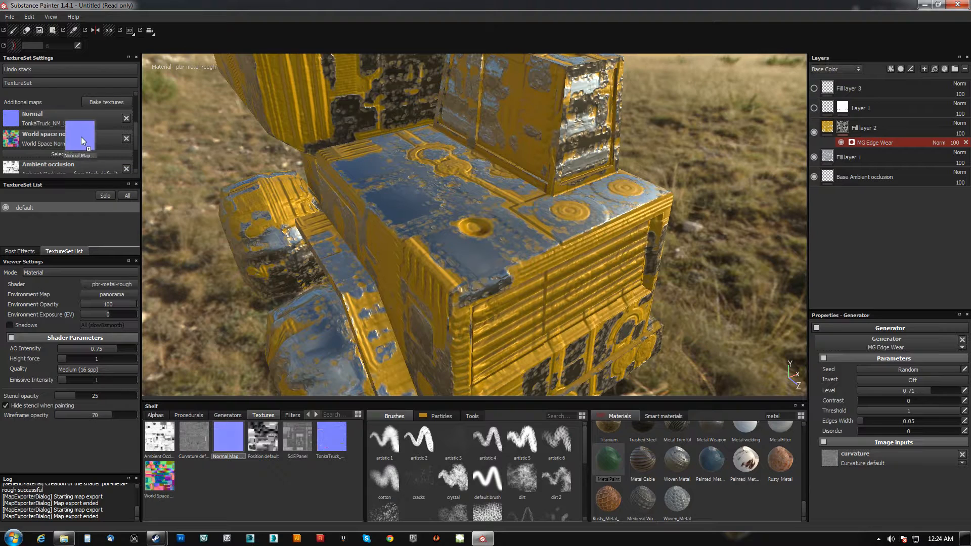
{"action": "left_click_drag", "start_coordinate": [46, 116], "coordinate": [46, 115]}
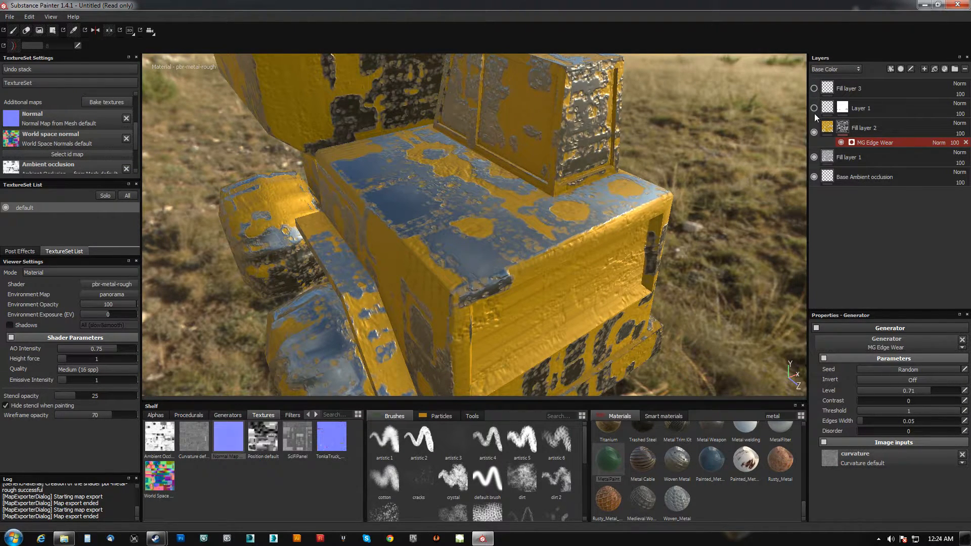
Hide Fill layer 2, Fill layer 1 and Base Ambient occlusion, and show Fill layer 3 and Layer 1.
{"action": "left_click", "coordinate": [814, 132]}
{"action": "left_click", "coordinate": [814, 156]}
{"action": "left_click", "coordinate": [814, 176]}
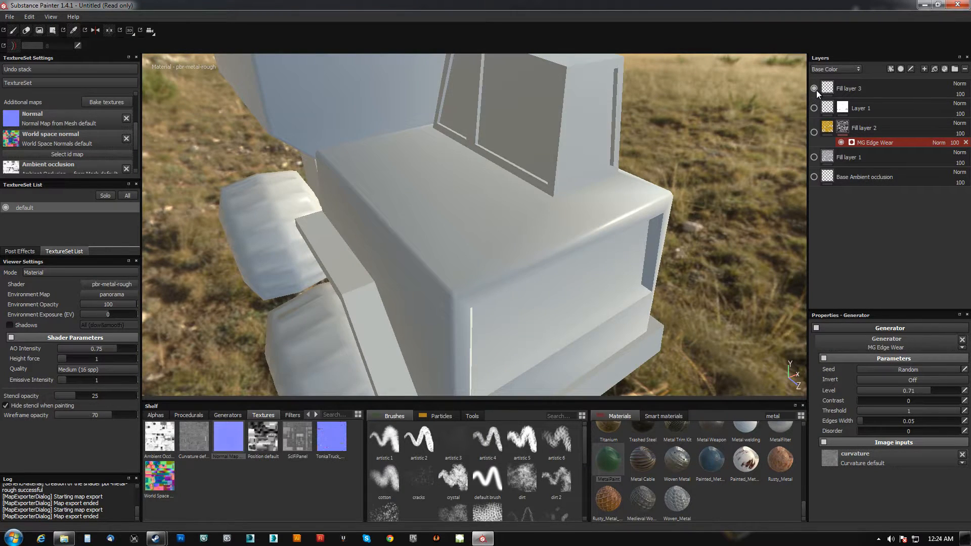
{"action": "left_click", "coordinate": [814, 88]}
{"action": "left_click", "coordinate": [814, 108]}
{"action": "left_click_drag", "start_coordinate": [544, 200], "coordinate": [374, 347], "text": "alt"}
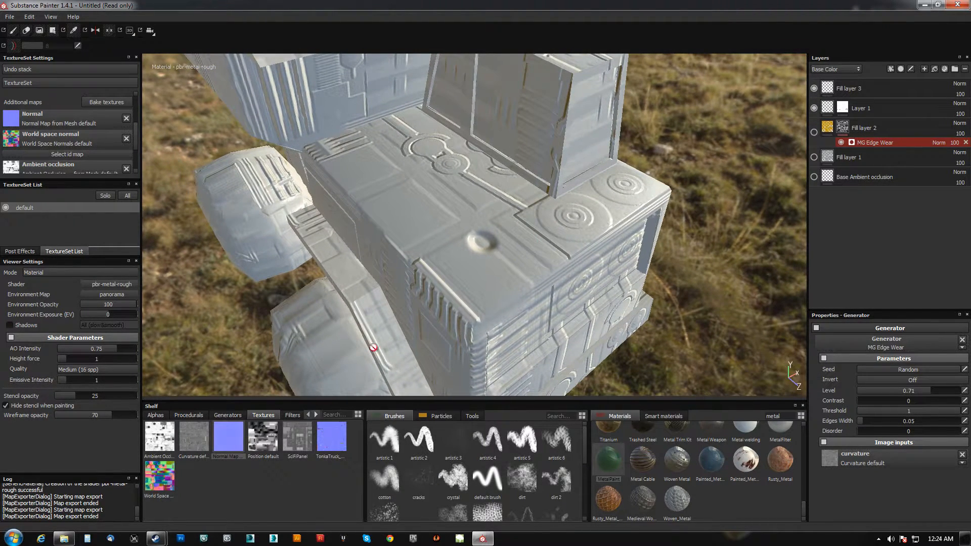
Try TonkaTruck_NM_LATEST_TUT as the Normal map and inspect how its details combine with the visible height layers.
{"action": "left_click_drag", "start_coordinate": [334, 438], "coordinate": [86, 119]}
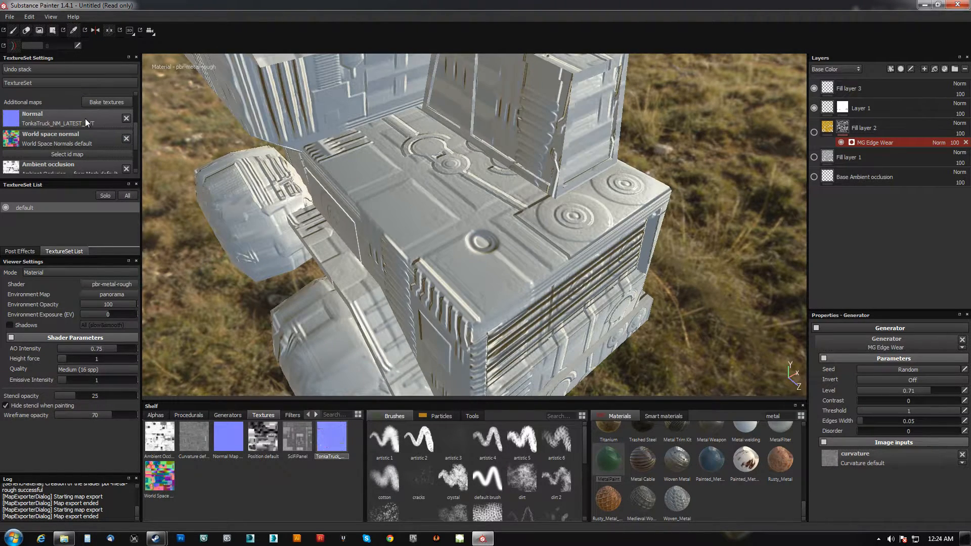
{"action": "right_click_drag", "start_coordinate": [400, 192], "coordinate": [419, 248], "text": "alt"}
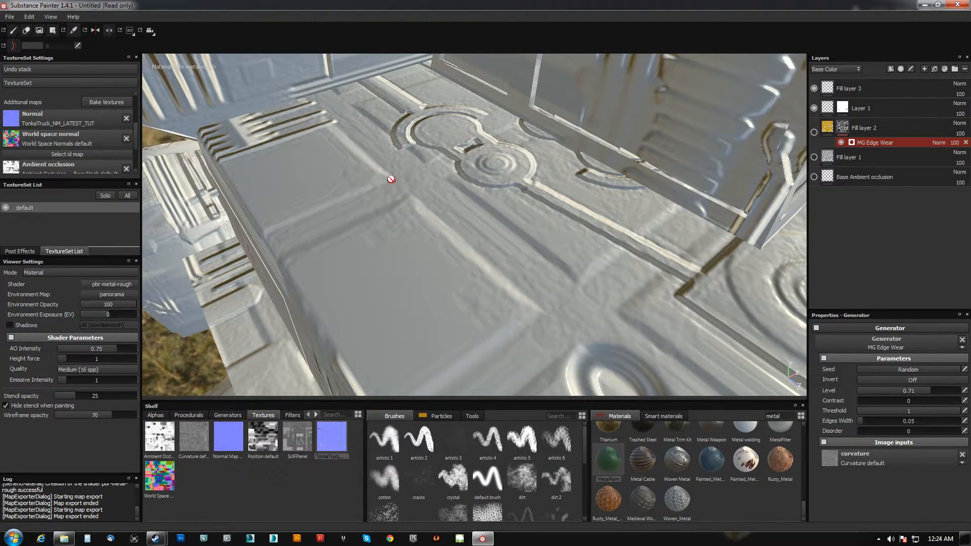
{"action": "mouse_move", "coordinate": [499, 282]}
{"action": "left_mouse_down", "text": "alt"}
{"action": "mouse_move", "coordinate": [466, 167]}
{"action": "mouse_move", "coordinate": [434, 206]}
{"action": "mouse_move", "coordinate": [432, 227]}
{"action": "mouse_move", "coordinate": [445, 229]}
{"action": "left_mouse_up", "text": "alt"}
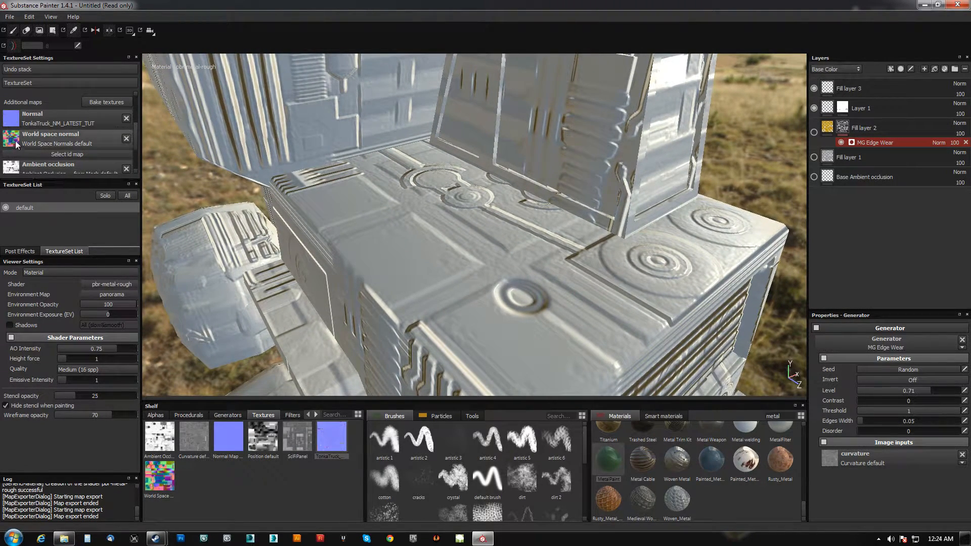
Clear the Normal map, switch Fill layer 3 off and back on, and inspect the panel height details on the hood.
{"action": "left_click", "coordinate": [232, 443]}
{"action": "mouse_move", "coordinate": [232, 444]}
{"action": "left_mouse_down"}
{"action": "mouse_move", "coordinate": [80, 172]}
{"action": "mouse_move", "coordinate": [96, 120]}
{"action": "mouse_move", "coordinate": [126, 120]}
{"action": "left_mouse_up"}
{"action": "left_click", "coordinate": [126, 119]}
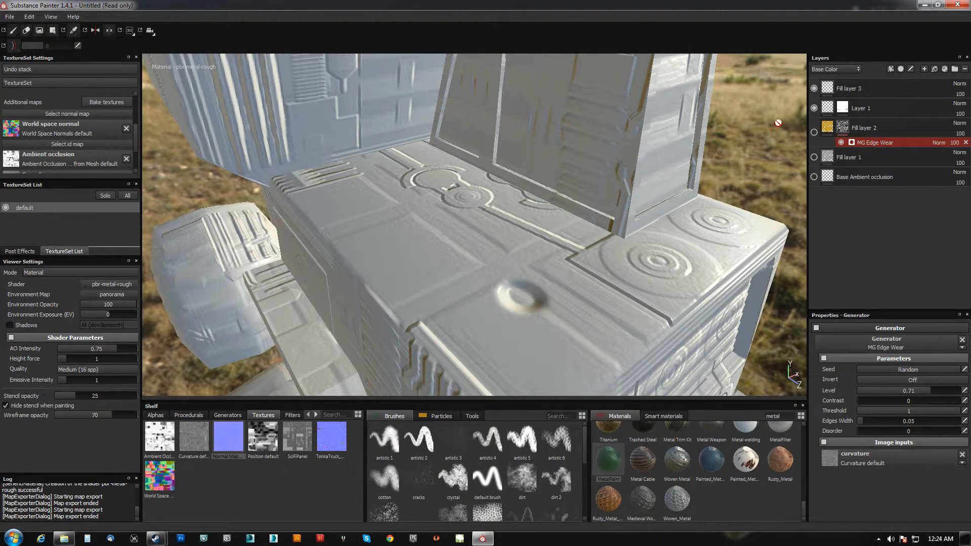
{"action": "left_click", "coordinate": [814, 89]}
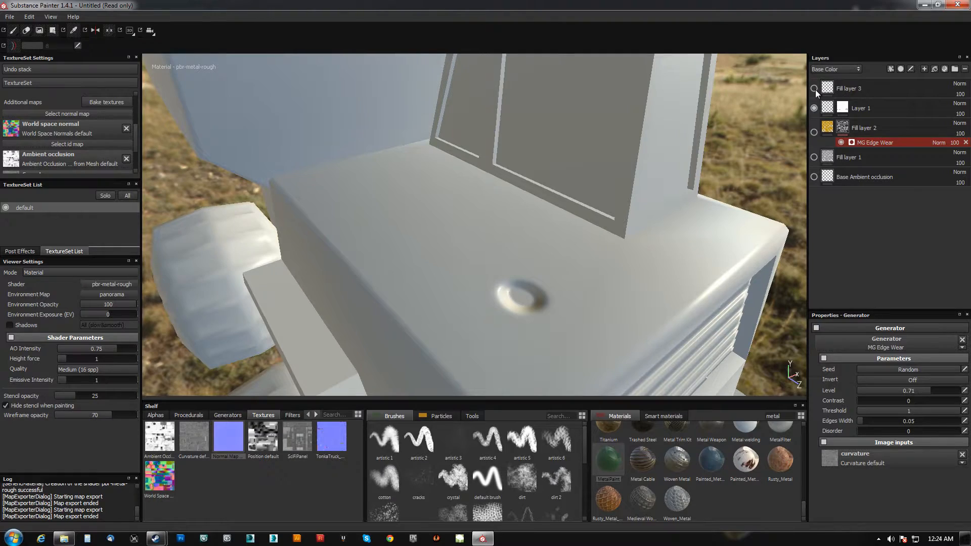
{"action": "left_click", "coordinate": [815, 90]}
{"action": "left_click_drag", "start_coordinate": [672, 258], "coordinate": [529, 177], "text": "alt"}
{"action": "middle_click_drag", "start_coordinate": [529, 177], "coordinate": [548, 207], "text": "alt"}
{"action": "left_click", "coordinate": [293, 439]}
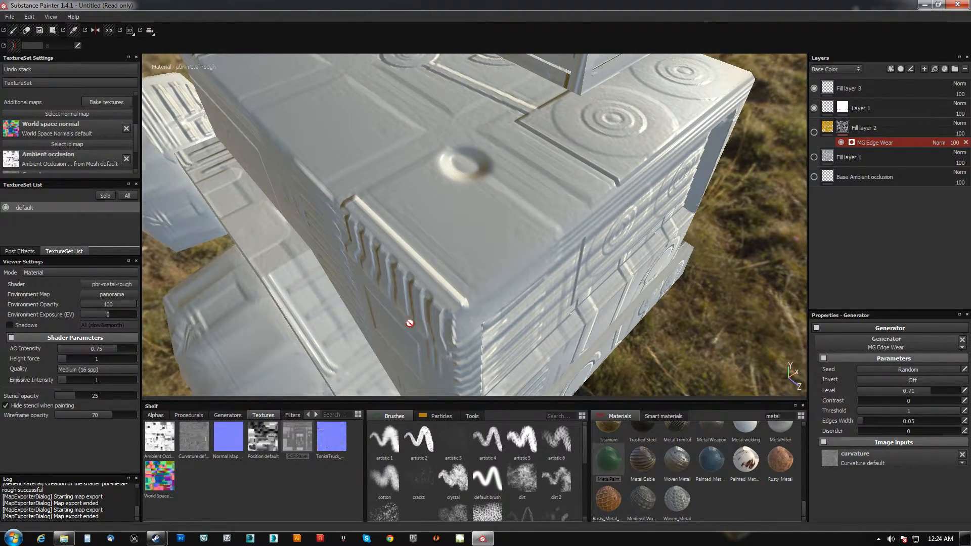
{"action": "middle_click_drag", "start_coordinate": [463, 286], "coordinate": [529, 342], "text": "alt"}
{"action": "left_click_drag", "start_coordinate": [529, 342], "coordinate": [468, 258], "text": "alt"}
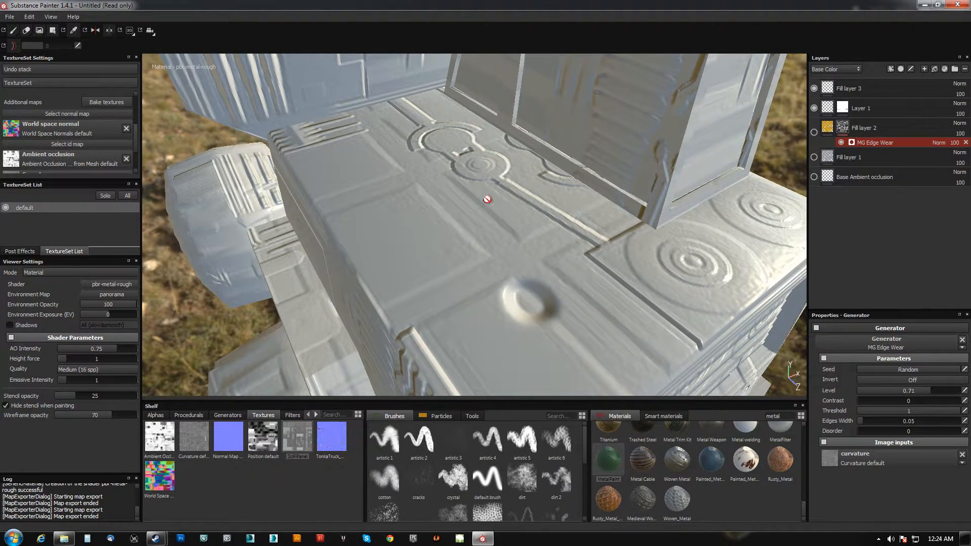
Assign Normal Map from Mesh default as the Normal map and export all channels with the TutorialExport config.
{"action": "left_click_drag", "start_coordinate": [240, 433], "coordinate": [70, 111]}
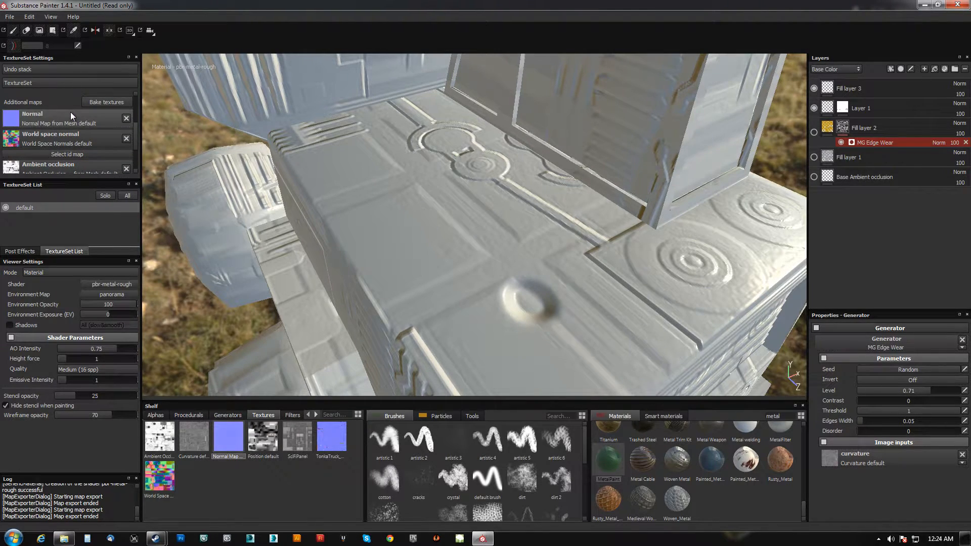
{"action": "left_click_drag", "start_coordinate": [503, 263], "coordinate": [408, 132], "text": "alt"}
{"action": "left_click", "coordinate": [9, 17]}
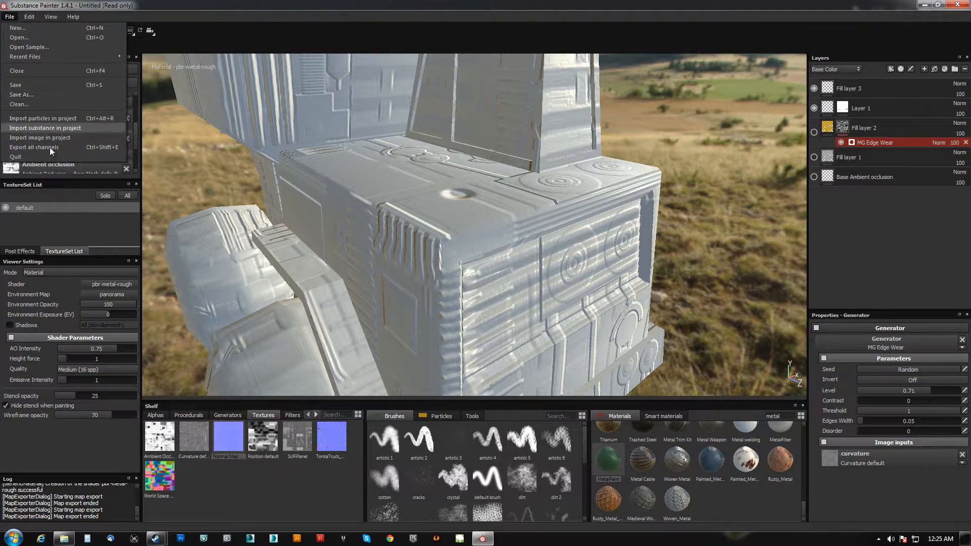
{"action": "left_click", "coordinate": [31, 147]}
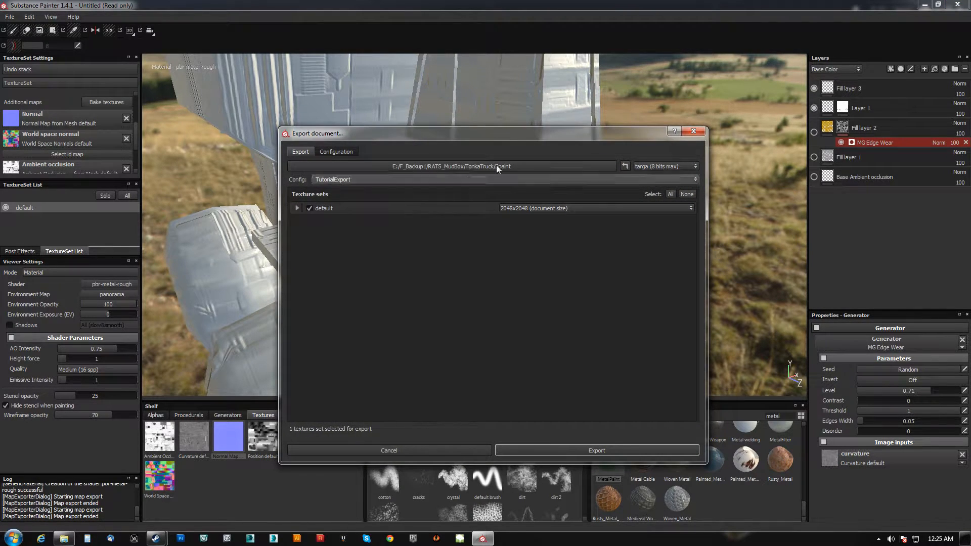
{"action": "left_click", "coordinate": [550, 451]}
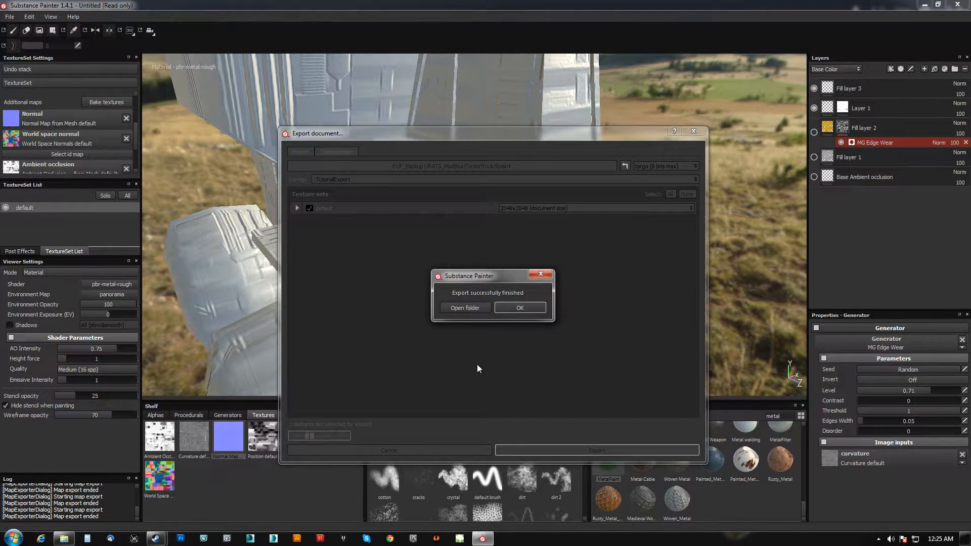
{"action": "left_click", "coordinate": [513, 308]}
Reload the TonkaTruck_NM_LATEST_TUT texture and assign it as the Normal map.
{"action": "right_click", "coordinate": [331, 436]}
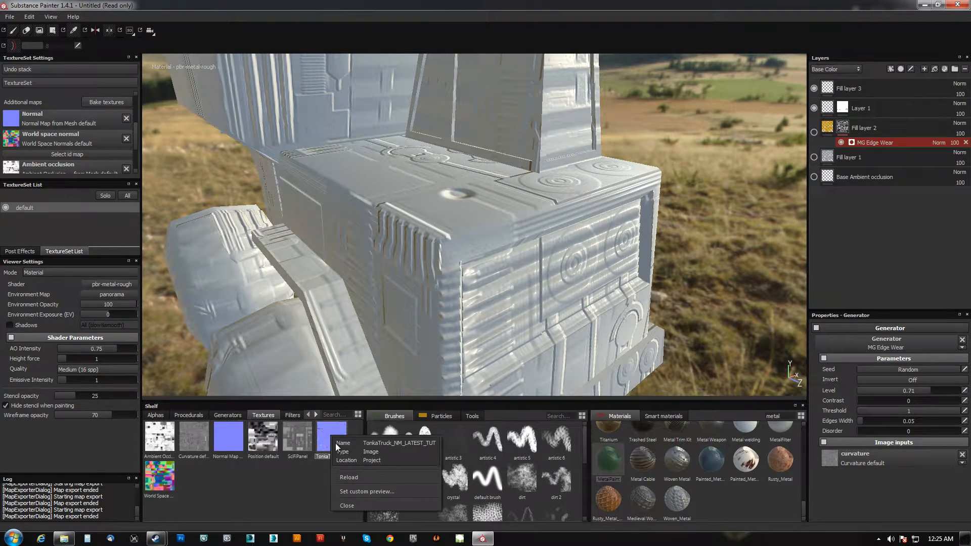
{"action": "left_click", "coordinate": [343, 475]}
{"action": "left_click_drag", "start_coordinate": [333, 447], "coordinate": [55, 117]}
Rebake world space normal, ambient occlusion, curvature and position at 2048x2048, leaving Normal unchecked.
{"action": "left_click", "coordinate": [102, 104]}
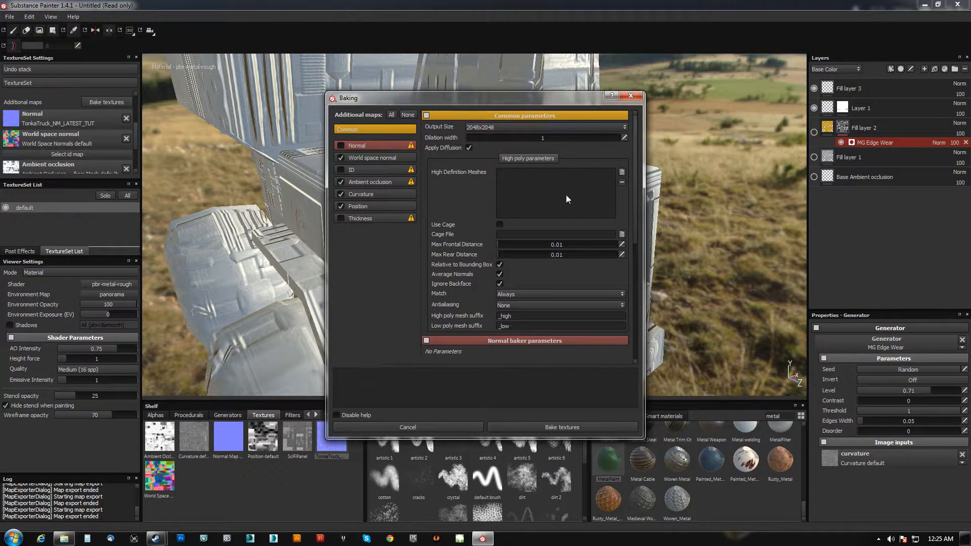
{"action": "left_click", "coordinate": [552, 428]}
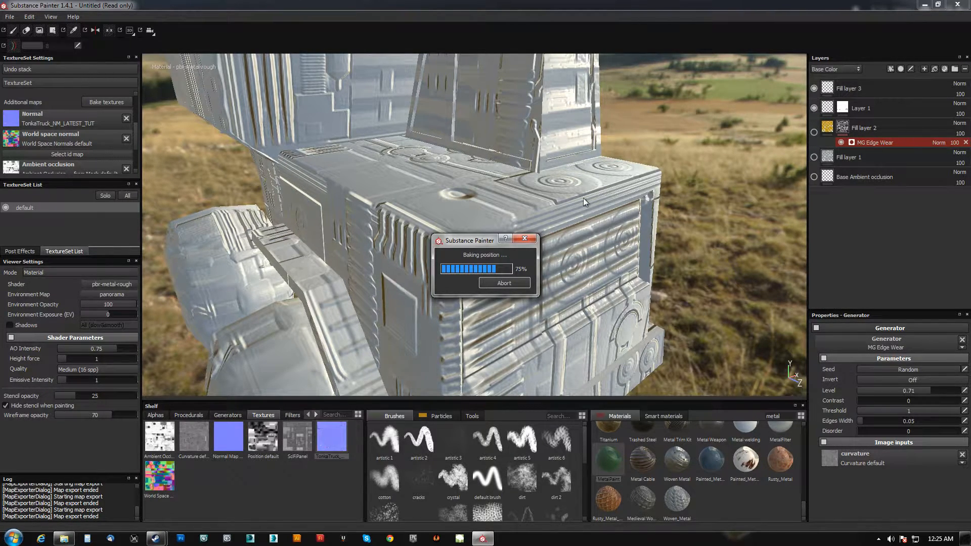
{"action": "key", "text": "Return"}
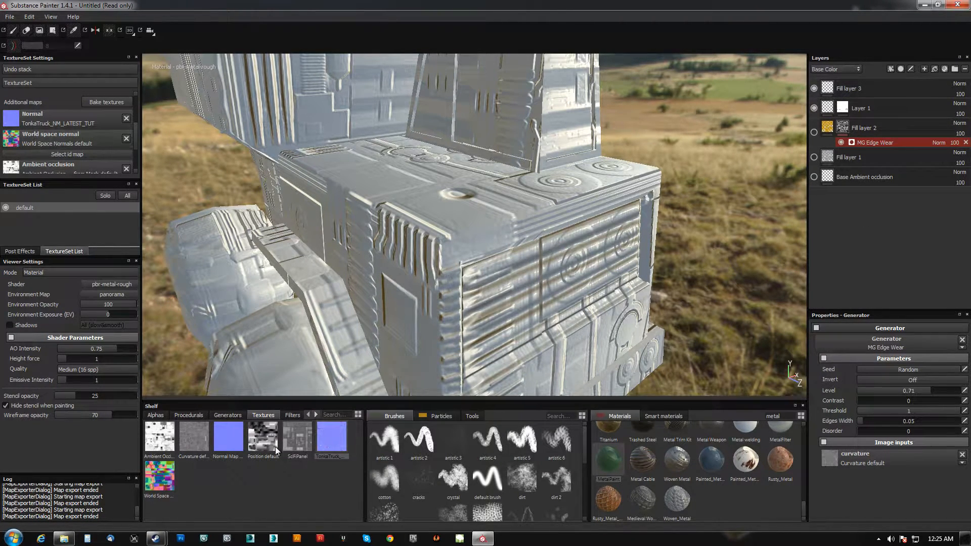
Switch the Normal map back to Normal Map from Mesh default, and show Fill layers 2 and 1.
{"action": "left_click_drag", "start_coordinate": [235, 450], "coordinate": [15, 119]}
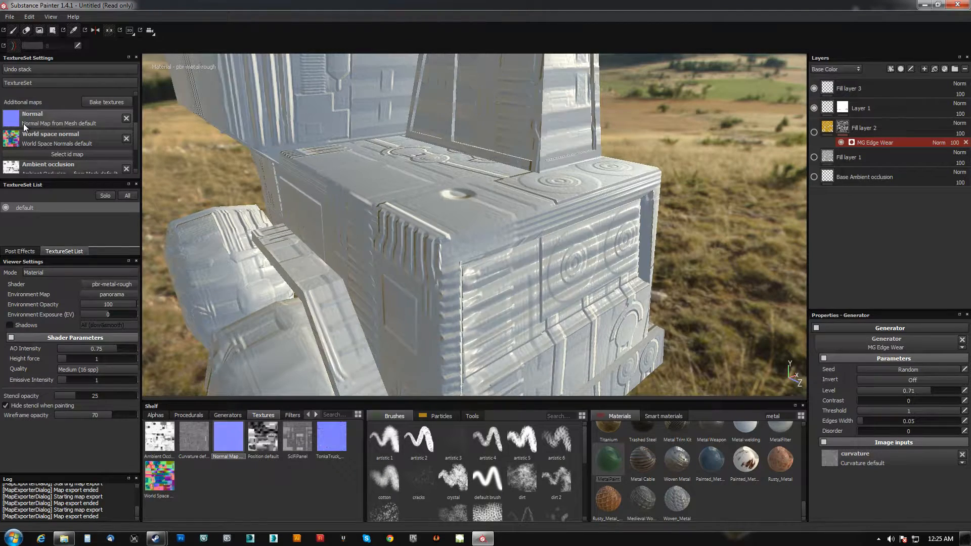
{"action": "left_click", "coordinate": [813, 132]}
{"action": "left_click", "coordinate": [814, 157]}
{"action": "left_click_drag", "start_coordinate": [455, 203], "coordinate": [430, 255], "text": "alt"}
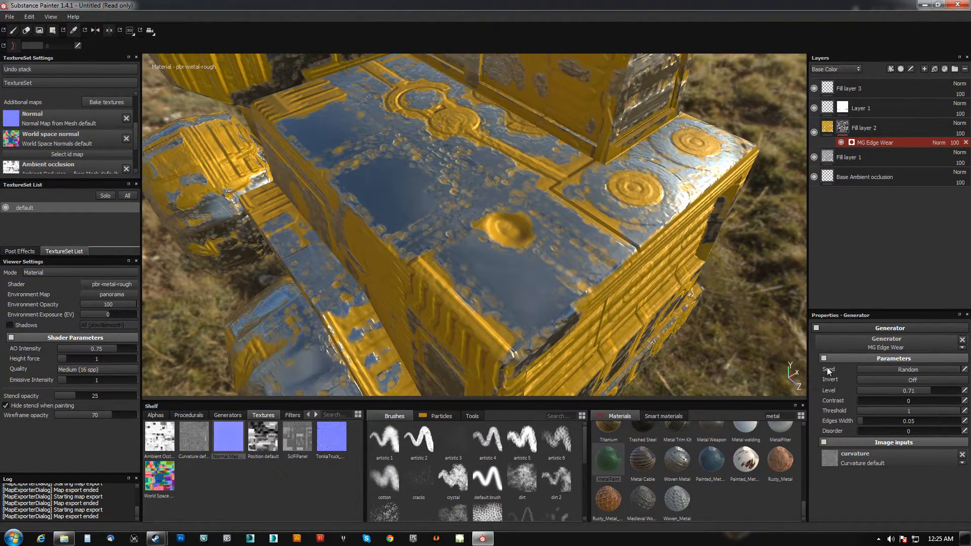
Set the MG Edge Wear Threshold to 0.9 and Edges Width to 0.04, and turn Invert on.
{"action": "left_click", "coordinate": [955, 410]}
{"action": "left_click_drag", "start_coordinate": [955, 411], "coordinate": [949, 410]}
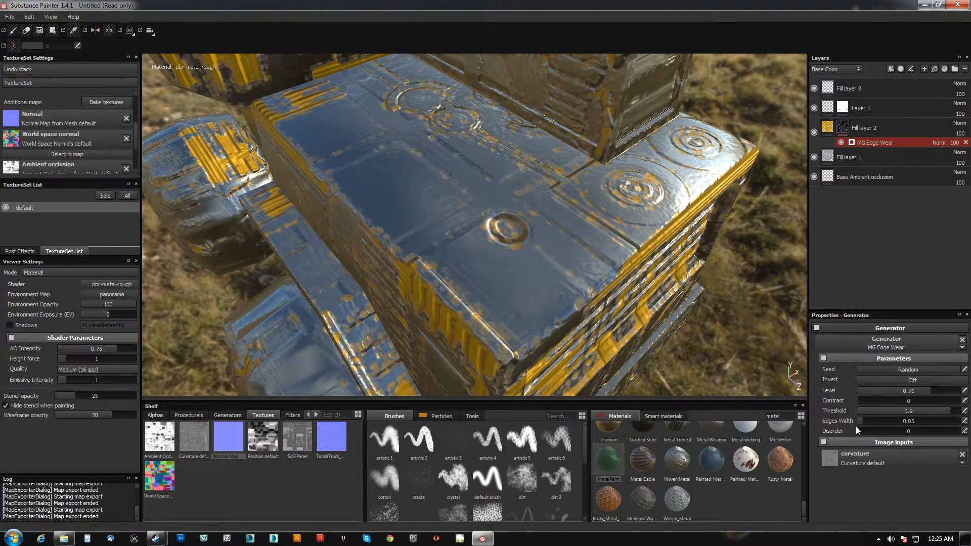
{"action": "mouse_move", "coordinate": [858, 419]}
{"action": "left_mouse_down"}
{"action": "mouse_move", "coordinate": [952, 414]}
{"action": "mouse_move", "coordinate": [861, 420]}
{"action": "left_mouse_up"}
{"action": "left_click", "coordinate": [929, 378]}
Inspect the edge wear around the front of the truck and set the MG Edge Wear Contrast to 0.36.
{"action": "right_click_drag", "start_coordinate": [697, 311], "coordinate": [602, 225], "text": "alt"}
{"action": "left_click_drag", "start_coordinate": [602, 225], "coordinate": [530, 143], "text": "alt"}
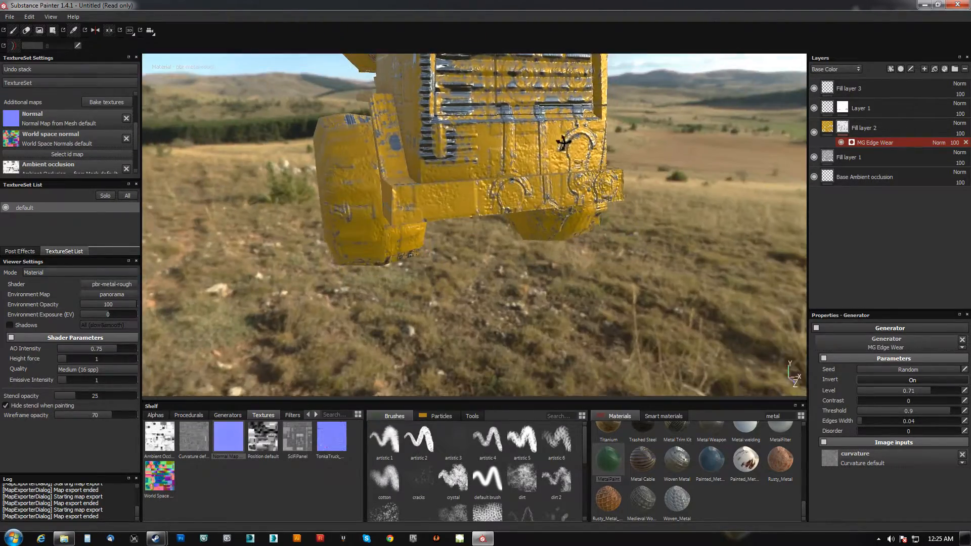
{"action": "middle_click_drag", "start_coordinate": [530, 142], "coordinate": [597, 241], "text": "alt"}
{"action": "left_click_drag", "start_coordinate": [597, 241], "coordinate": [576, 180], "text": "alt"}
{"action": "right_click_drag", "start_coordinate": [576, 180], "coordinate": [605, 301], "text": "alt"}
{"action": "left_click_drag", "start_coordinate": [605, 301], "coordinate": [565, 282], "text": "alt"}
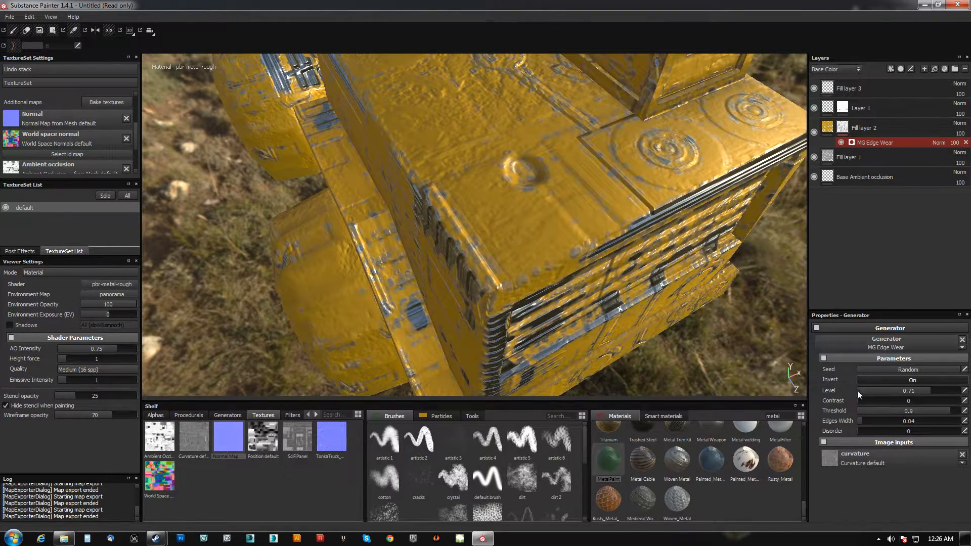
{"action": "left_click_drag", "start_coordinate": [583, 232], "coordinate": [569, 226], "text": "alt"}
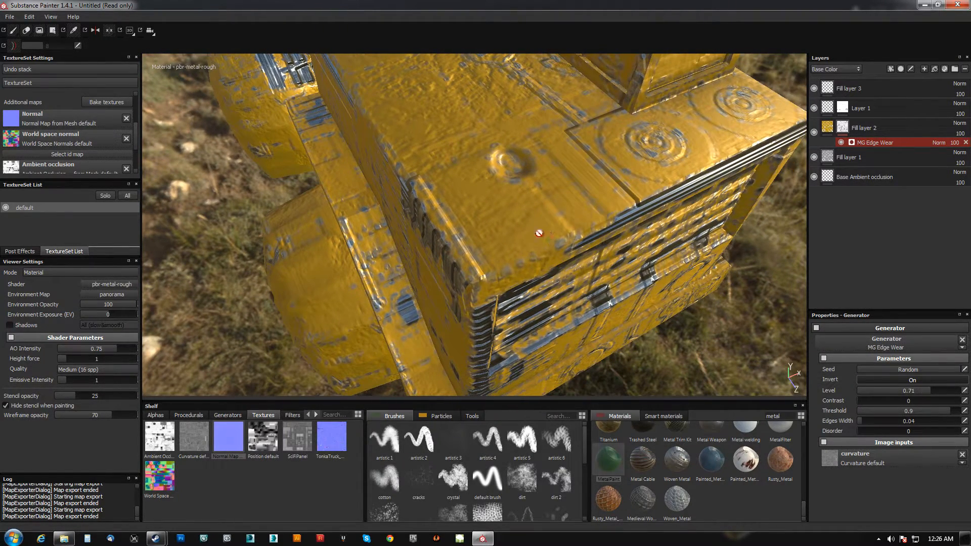
{"action": "left_click_drag", "start_coordinate": [863, 399], "coordinate": [885, 399]}
Check the truck's texture layout in the 2D only view and return to the 3D only view.
{"action": "left_click", "coordinate": [129, 30]}
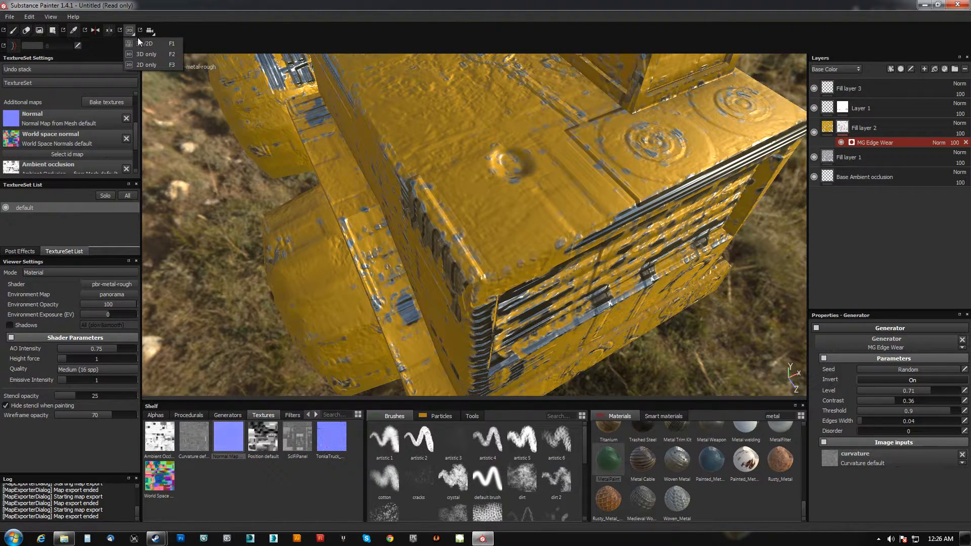
{"action": "left_click", "coordinate": [145, 65]}
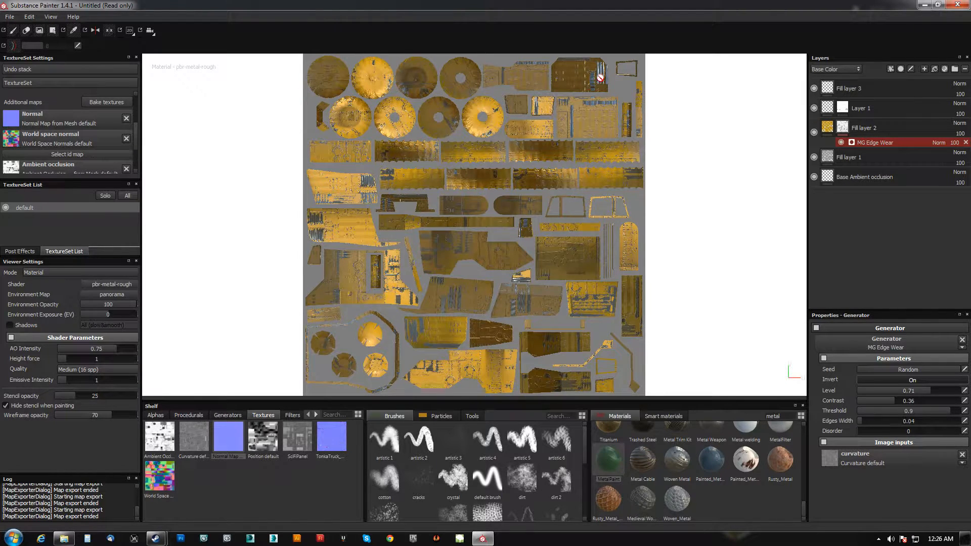
{"action": "left_click", "coordinate": [130, 30]}
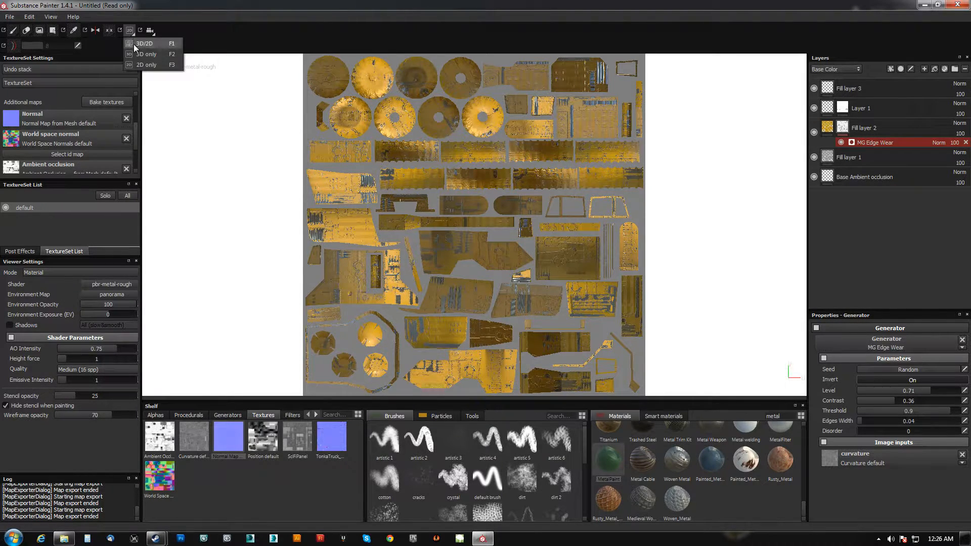
{"action": "left_click", "coordinate": [143, 64]}
{"action": "left_click", "coordinate": [129, 30]}
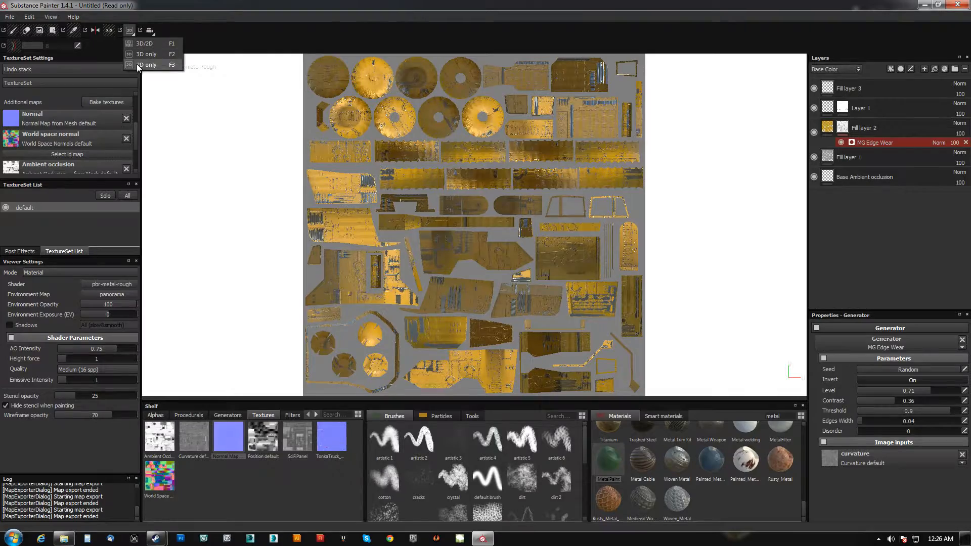
{"action": "left_click", "coordinate": [139, 55]}
{"action": "left_click_drag", "start_coordinate": [488, 252], "coordinate": [519, 277], "text": "alt"}
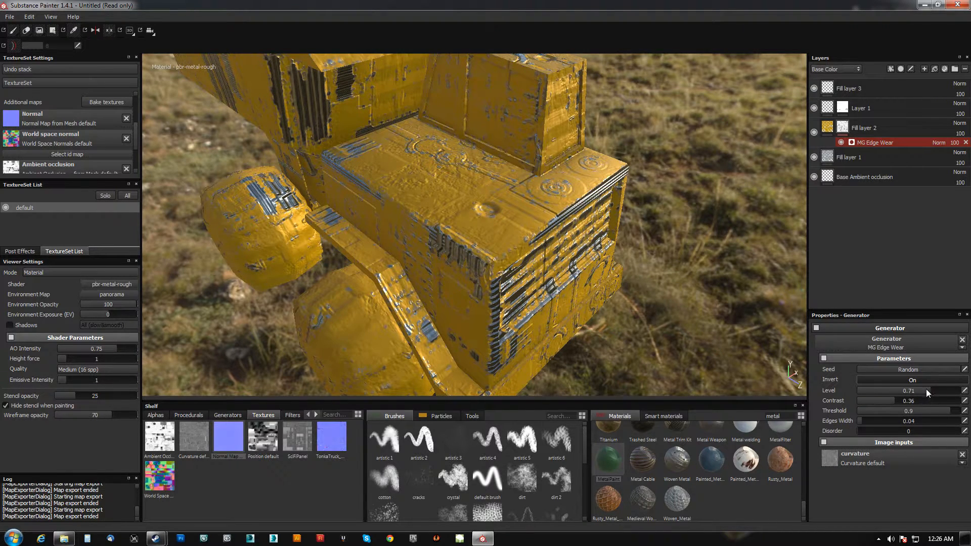
Try a lower Level for the MG Edge Wear generator and check the wear along the truck's side.
{"action": "left_click_drag", "start_coordinate": [919, 390], "coordinate": [868, 381]}
{"action": "middle_click_drag", "start_coordinate": [469, 184], "coordinate": [671, 298], "text": "alt"}
{"action": "left_click_drag", "start_coordinate": [671, 298], "coordinate": [546, 263], "text": "alt"}
Replace Fill layer 2's mask generator with MG Edge Damages and raise its Level to 1.
{"action": "left_click", "coordinate": [904, 346]}
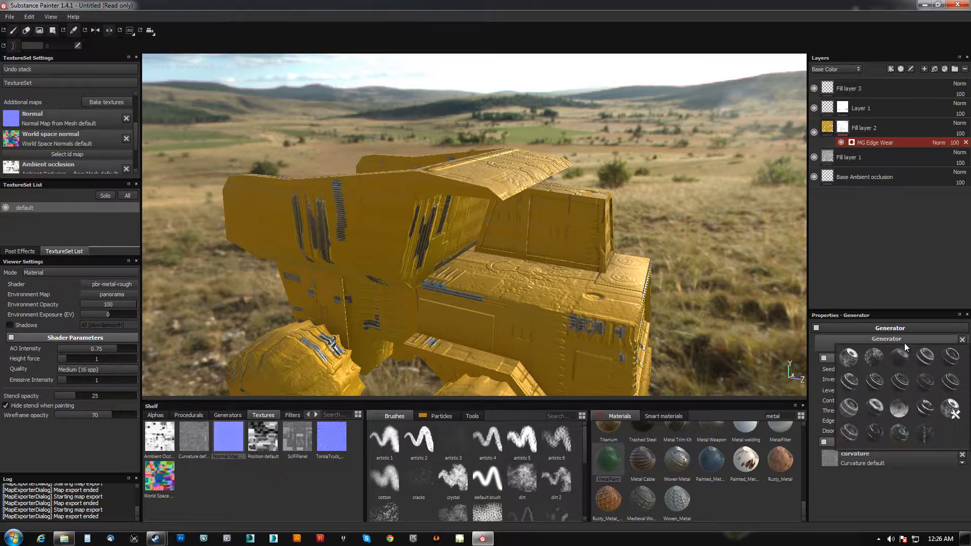
{"action": "left_click", "coordinate": [951, 357]}
{"action": "left_click_drag", "start_coordinate": [566, 217], "coordinate": [597, 238], "text": "alt"}
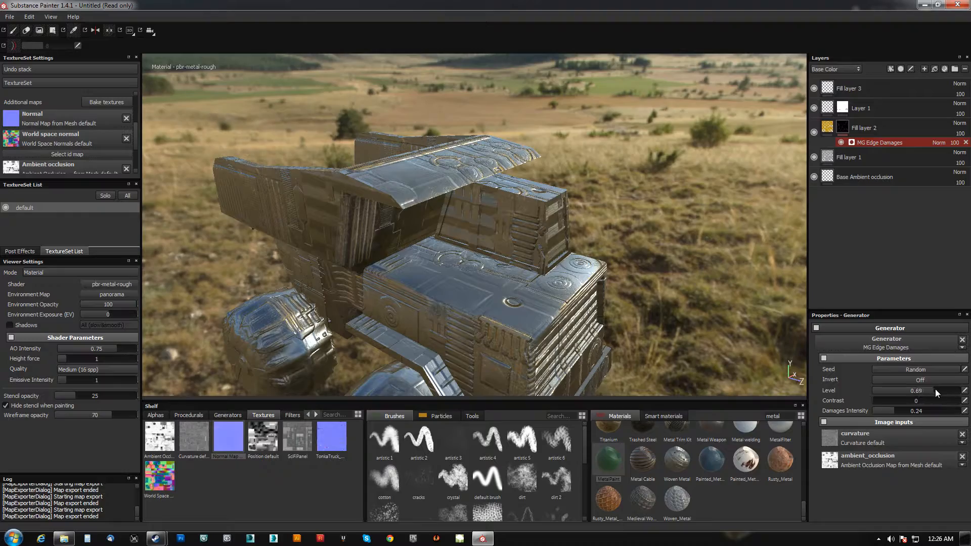
{"action": "left_click_drag", "start_coordinate": [951, 389], "coordinate": [960, 390]}
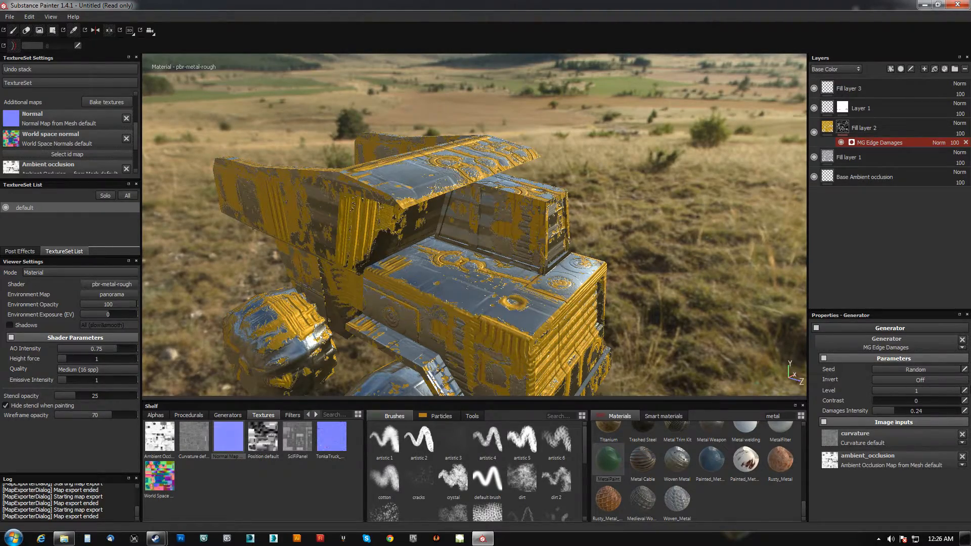
{"action": "left_click_drag", "start_coordinate": [633, 263], "coordinate": [597, 224], "text": "alt"}
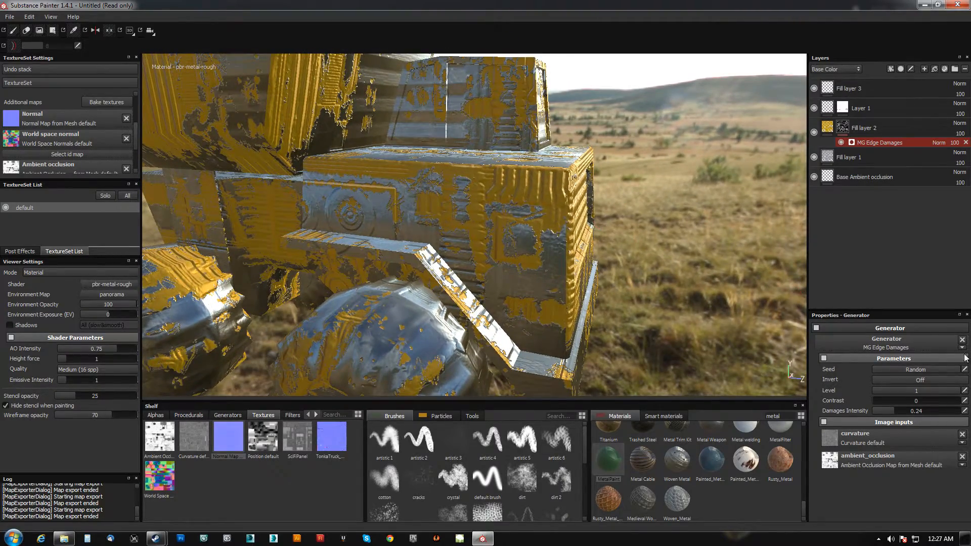
Turn Invert on for MG Edge Damages and set its Level to 0.59, Contrast to 1 and Damages Intensity to 0.
{"action": "left_click", "coordinate": [920, 380]}
{"action": "left_click_drag", "start_coordinate": [668, 273], "coordinate": [635, 275], "text": "alt"}
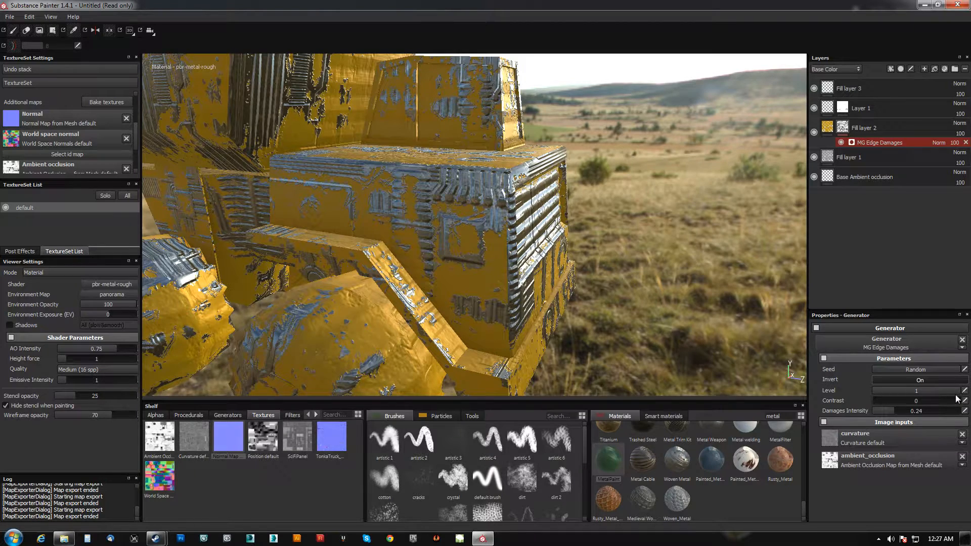
{"action": "mouse_move", "coordinate": [960, 395]}
{"action": "left_mouse_down"}
{"action": "mouse_move", "coordinate": [859, 389]}
{"action": "mouse_move", "coordinate": [960, 390]}
{"action": "left_mouse_up"}
{"action": "left_click_drag", "start_coordinate": [894, 413], "coordinate": [921, 387]}
Examine the paint damage along the panel edges, cab, grille and dump bed from all around the truck.
{"action": "right_click_drag", "start_coordinate": [667, 255], "coordinate": [607, 103], "text": "alt"}
{"action": "left_click_drag", "start_coordinate": [606, 103], "coordinate": [354, 167], "text": "alt"}
{"action": "middle_click_drag", "start_coordinate": [453, 242], "coordinate": [533, 252], "text": "alt"}
{"action": "left_click_drag", "start_coordinate": [533, 252], "coordinate": [404, 219], "text": "alt"}
{"action": "right_click_drag", "start_coordinate": [404, 218], "coordinate": [463, 305], "text": "alt"}
{"action": "middle_click_drag", "start_coordinate": [463, 305], "coordinate": [448, 253], "text": "alt"}
{"action": "left_click_drag", "start_coordinate": [449, 253], "coordinate": [423, 210], "text": "alt"}
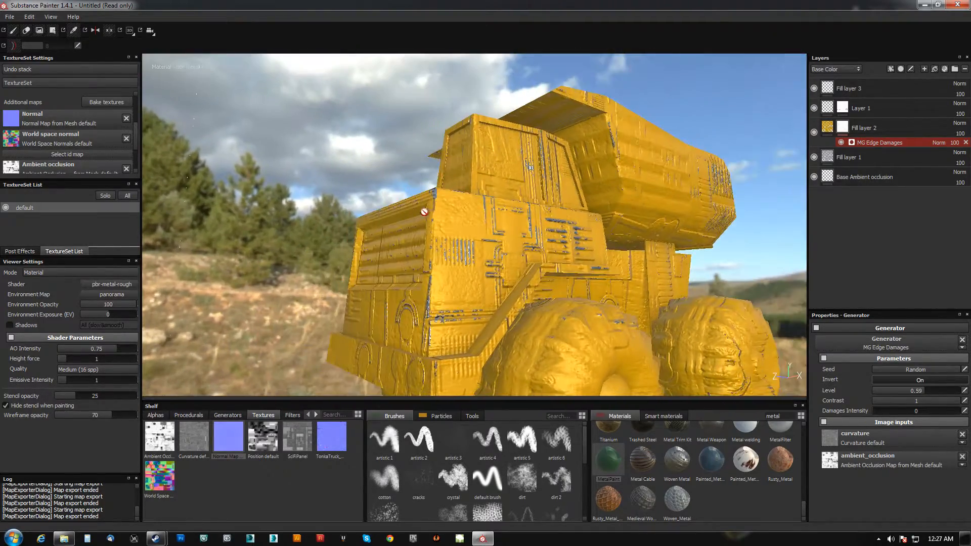
{"action": "right_click_drag", "start_coordinate": [423, 211], "coordinate": [463, 258], "text": "alt"}
{"action": "middle_click_drag", "start_coordinate": [462, 258], "coordinate": [455, 233], "text": "alt"}
{"action": "left_click_drag", "start_coordinate": [456, 233], "coordinate": [487, 298], "text": "alt"}
{"action": "middle_click_drag", "start_coordinate": [486, 299], "coordinate": [493, 270], "text": "alt"}
{"action": "right_click_drag", "start_coordinate": [447, 284], "coordinate": [425, 249], "text": "alt"}
{"action": "left_click_drag", "start_coordinate": [424, 249], "coordinate": [498, 304], "text": "alt"}
{"action": "right_click_drag", "start_coordinate": [499, 303], "coordinate": [592, 310], "text": "alt"}
{"action": "left_click_drag", "start_coordinate": [592, 310], "coordinate": [620, 349], "text": "alt"}
{"action": "middle_click_drag", "start_coordinate": [620, 349], "coordinate": [531, 269], "text": "alt"}
{"action": "left_click_drag", "start_coordinate": [531, 269], "coordinate": [607, 233], "text": "alt"}
{"action": "right_click_drag", "start_coordinate": [607, 232], "coordinate": [541, 225], "text": "alt"}
{"action": "left_click_drag", "start_coordinate": [541, 225], "coordinate": [468, 177], "text": "alt"}
{"action": "right_click_drag", "start_coordinate": [468, 177], "coordinate": [582, 86], "text": "alt"}
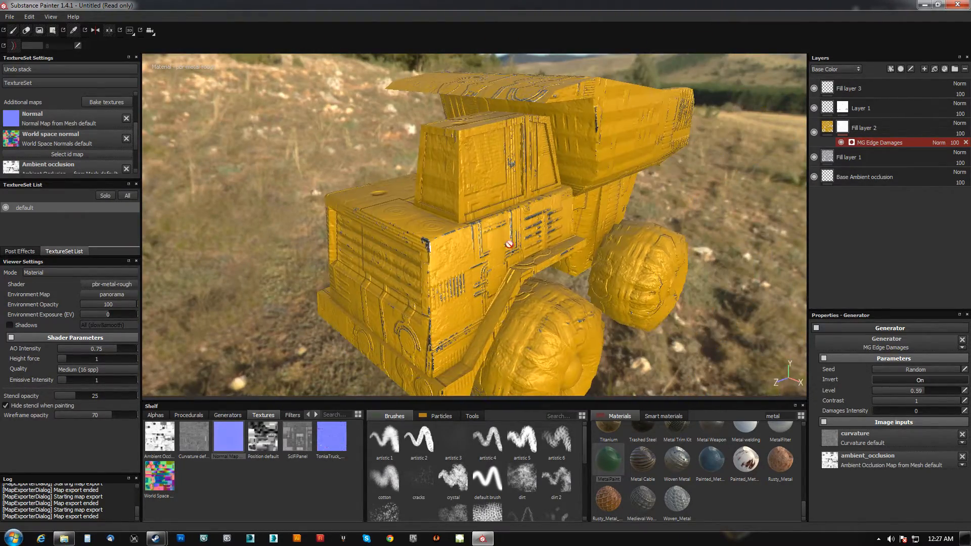
Add a fill layer above Fill layer 3 and assign it the Mortar wall material.
{"action": "left_click", "coordinate": [863, 90]}
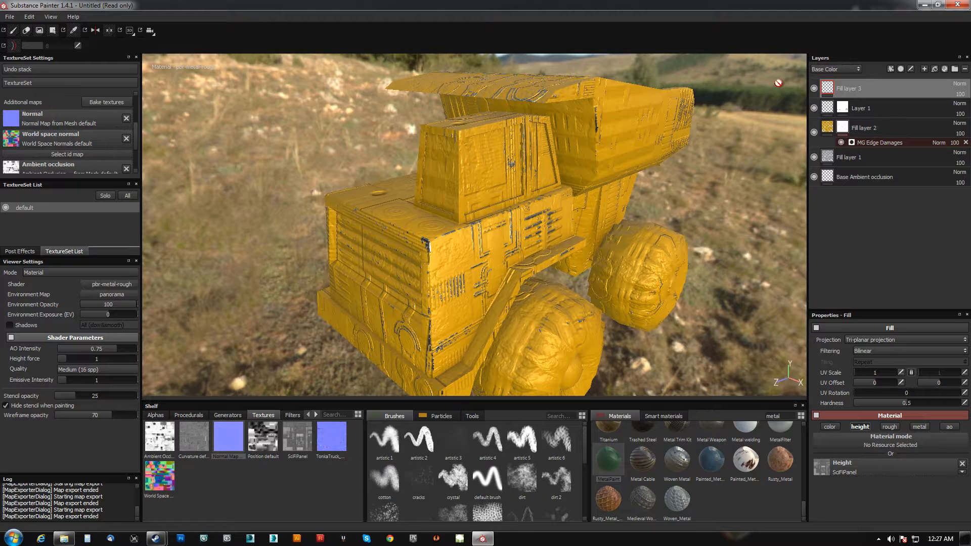
{"action": "left_click", "coordinate": [934, 69]}
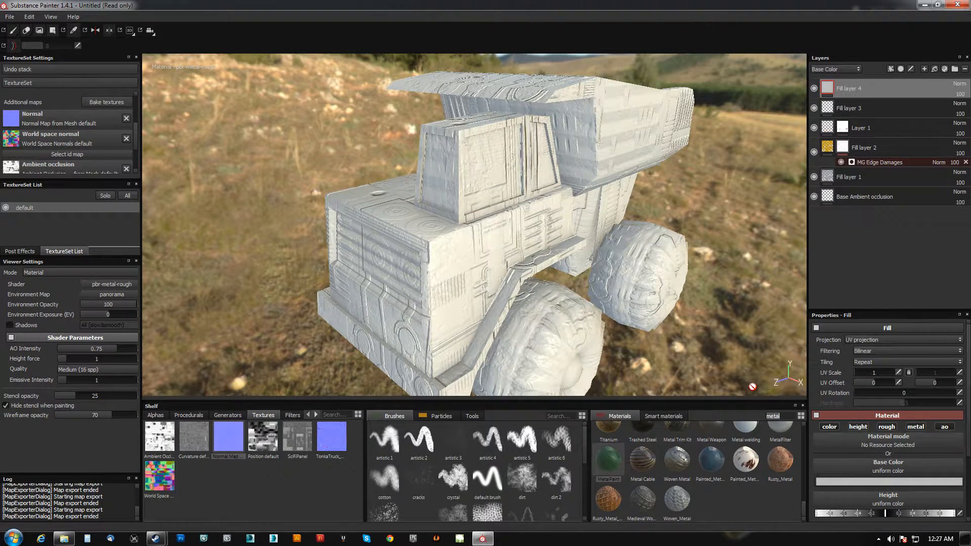
{"action": "type", "text": "mortar"}
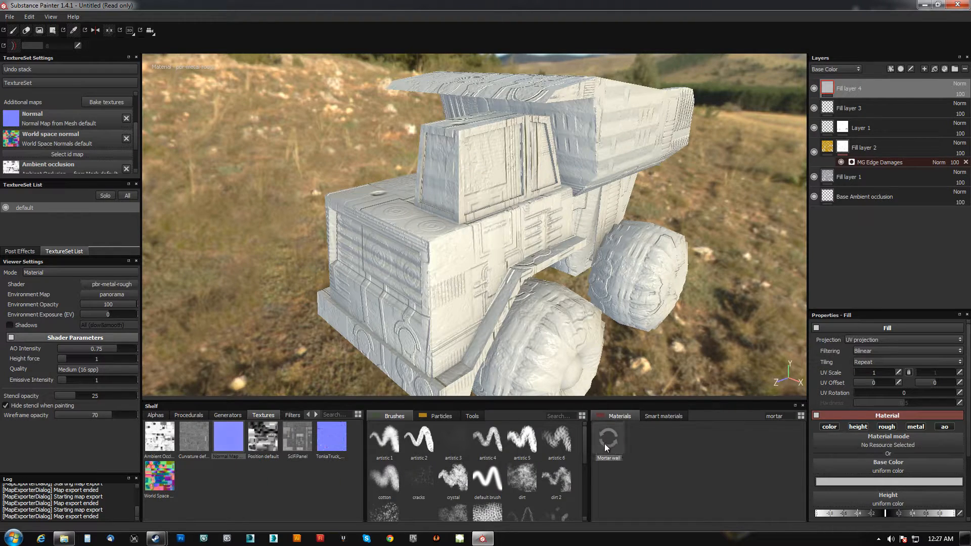
{"action": "left_click", "coordinate": [606, 441]}
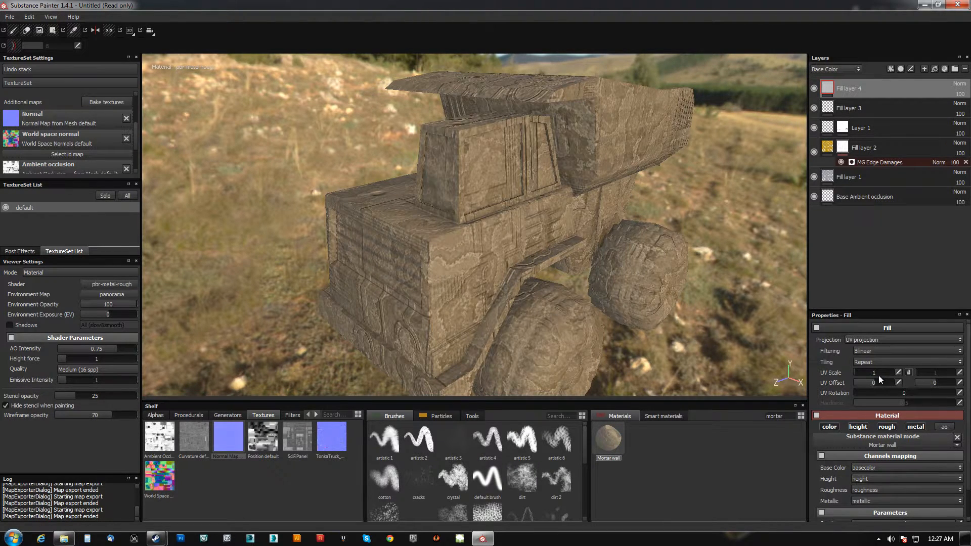
Set the mortar fill's UV Scale to 12.97, disable its height channel and check the surface up close.
{"action": "left_click_drag", "start_coordinate": [869, 372], "coordinate": [858, 371]}
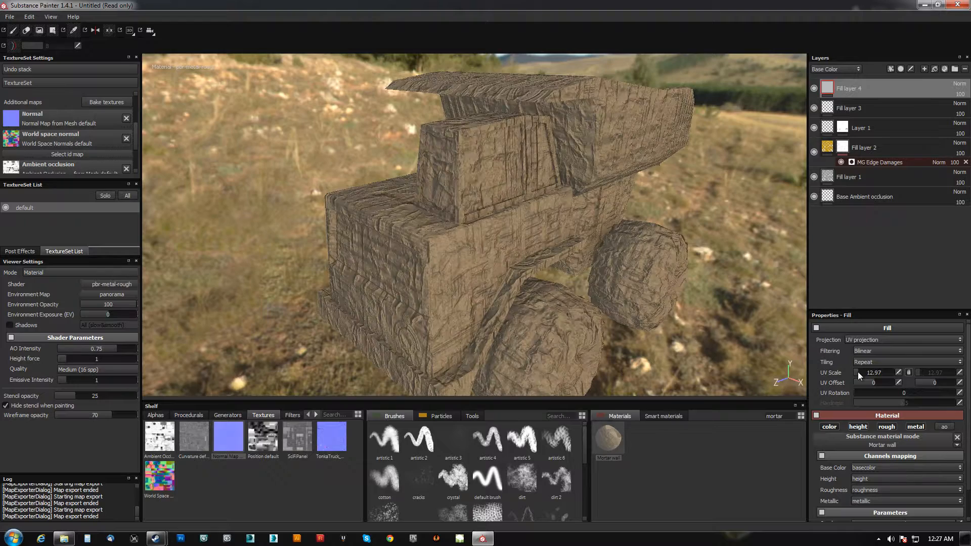
{"action": "left_click", "coordinate": [858, 427]}
{"action": "left_click_drag", "start_coordinate": [635, 304], "coordinate": [475, 145], "text": "alt"}
{"action": "right_click_drag", "start_coordinate": [475, 145], "coordinate": [688, 344], "text": "alt"}
{"action": "left_click_drag", "start_coordinate": [689, 344], "coordinate": [627, 324], "text": "alt"}
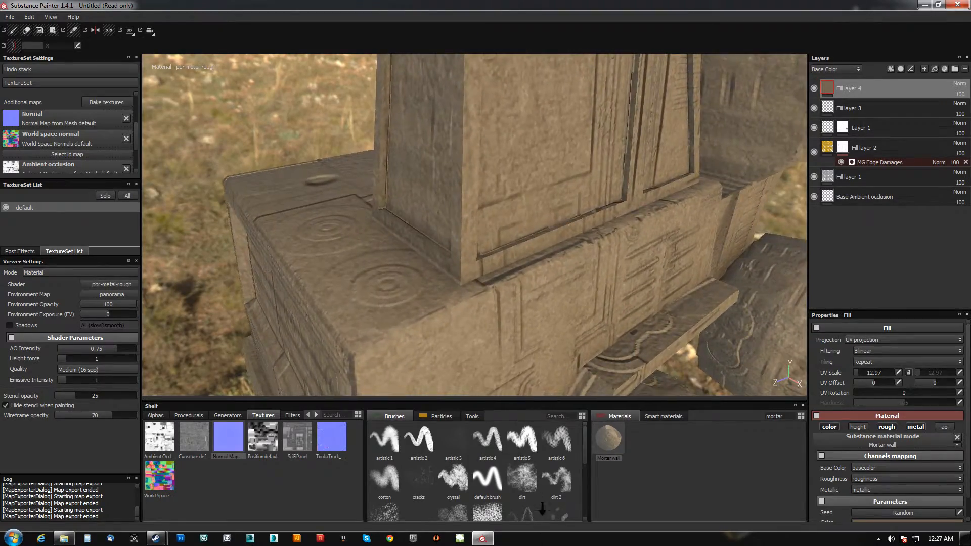
{"action": "right_click_drag", "start_coordinate": [627, 323], "coordinate": [498, 325], "text": "alt"}
{"action": "left_click_drag", "start_coordinate": [499, 325], "coordinate": [596, 324], "text": "alt"}
{"action": "right_click_drag", "start_coordinate": [597, 324], "coordinate": [687, 323], "text": "alt"}
{"action": "left_click_drag", "start_coordinate": [687, 323], "coordinate": [699, 364], "text": "alt"}
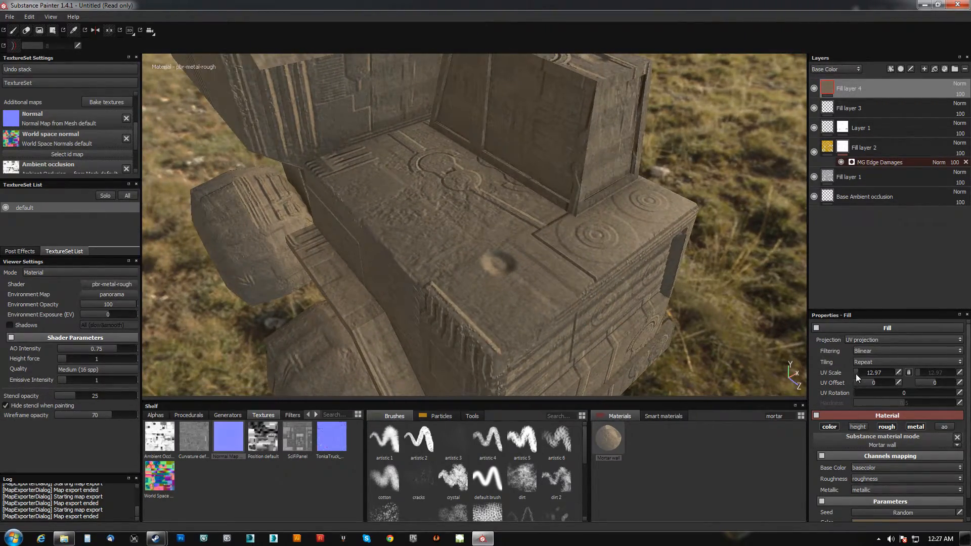
Reduce the mortar fill's UV Scale to 3.25 and check the texture size on the truck.
{"action": "left_click_drag", "start_coordinate": [861, 372], "coordinate": [855, 374]}
{"action": "left_click_drag", "start_coordinate": [529, 210], "coordinate": [499, 252], "text": "alt"}
{"action": "right_click_drag", "start_coordinate": [498, 251], "coordinate": [585, 320], "text": "alt"}
{"action": "right_click_drag", "start_coordinate": [622, 347], "coordinate": [546, 167], "text": "alt"}
{"action": "left_click_drag", "start_coordinate": [546, 167], "coordinate": [460, 229], "text": "alt"}
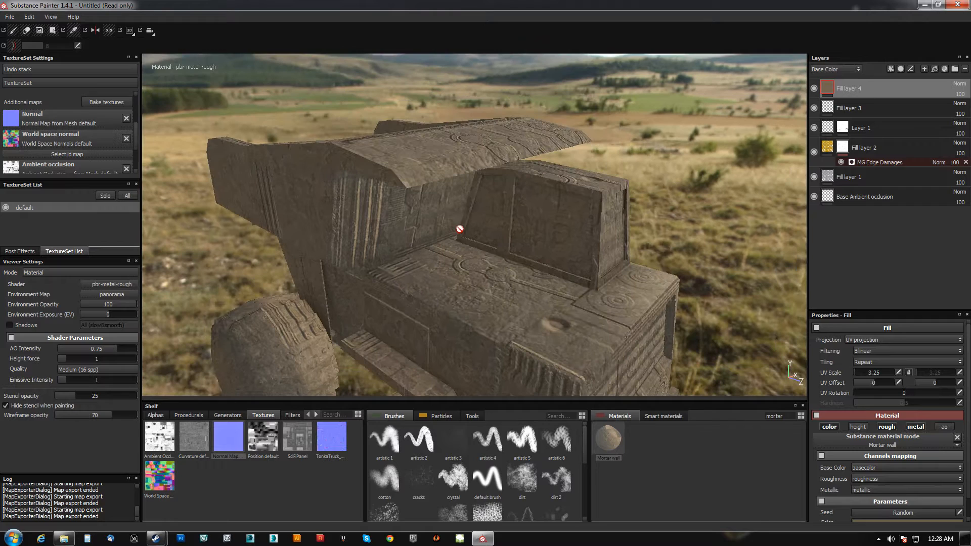
Add a black mask to Fill layer 4 and give it an MG Dirt generator.
{"action": "left_click", "coordinate": [902, 70]}
{"action": "left_click", "coordinate": [904, 87]}
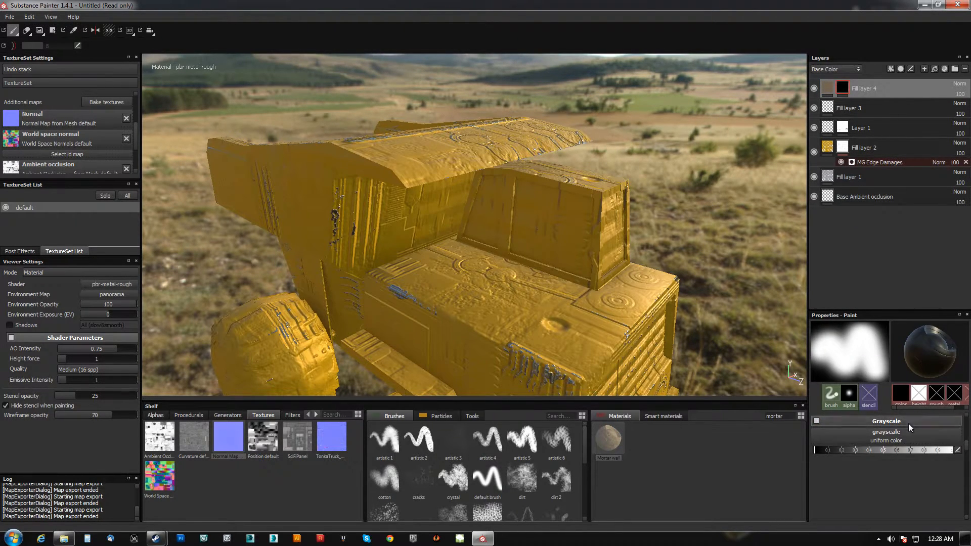
{"action": "left_click", "coordinate": [891, 68]}
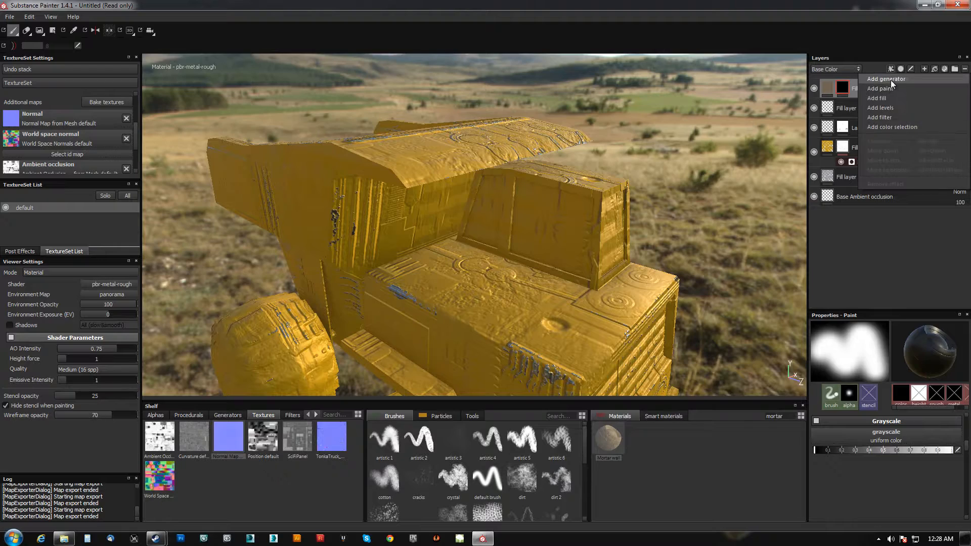
{"action": "left_click", "coordinate": [890, 79]}
{"action": "left_click", "coordinate": [903, 341]}
{"action": "left_click", "coordinate": [856, 382]}
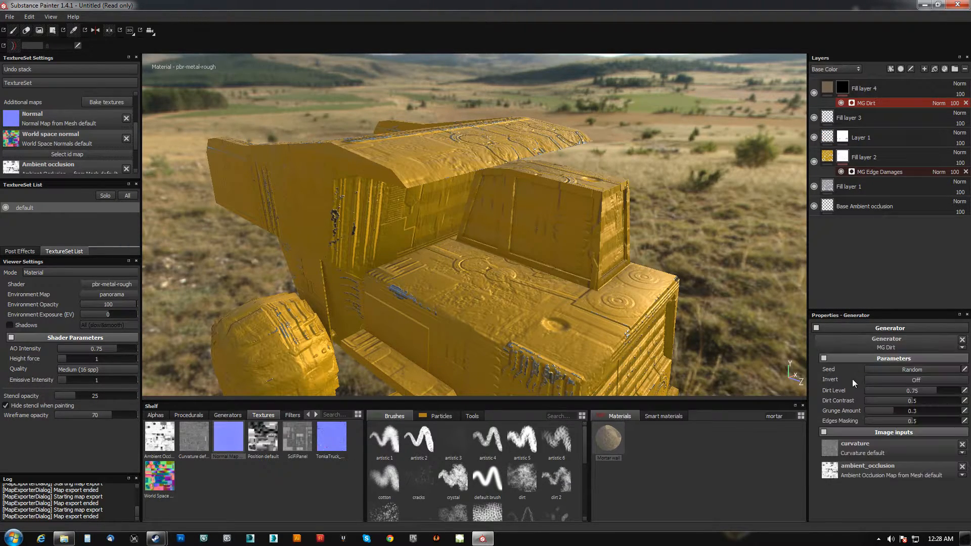
Try a Dirt Level of 0.44 on the MG Dirt generator and check the truck's front.
{"action": "middle_click_drag", "start_coordinate": [655, 276], "coordinate": [643, 264], "text": "alt"}
{"action": "left_click_drag", "start_coordinate": [643, 264], "coordinate": [546, 248], "text": "alt"}
{"action": "left_click_drag", "start_coordinate": [936, 390], "coordinate": [908, 386]}
{"action": "right_click_drag", "start_coordinate": [588, 334], "coordinate": [542, 184], "text": "alt"}
{"action": "left_click_drag", "start_coordinate": [541, 184], "coordinate": [617, 291], "text": "alt"}
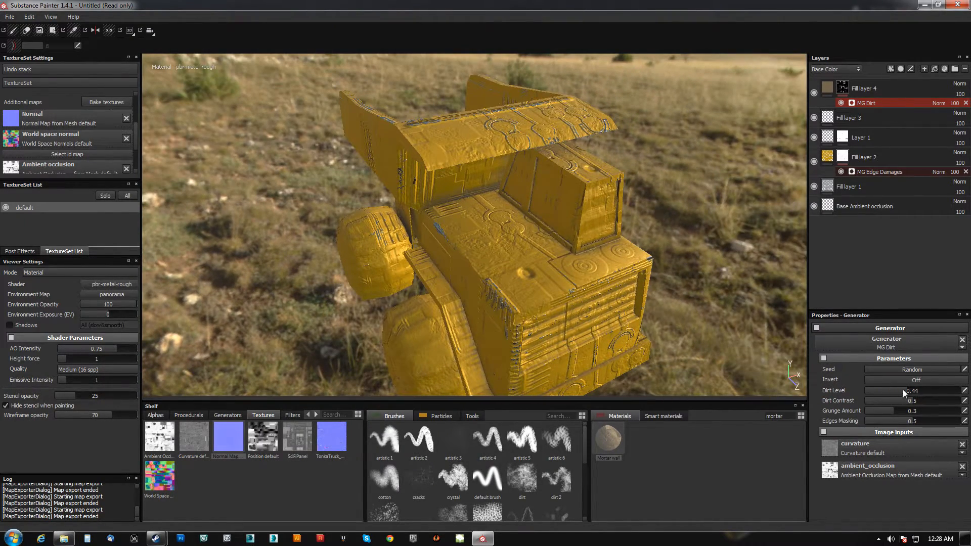
Set the MG Dirt generator's Dirt Level to 0.79, Dirt Contrast to 1 and Grunge Amount to 0.14.
{"action": "left_click_drag", "start_coordinate": [912, 390], "coordinate": [945, 400]}
{"action": "left_click_drag", "start_coordinate": [619, 260], "coordinate": [532, 148], "text": "alt"}
{"action": "right_click_drag", "start_coordinate": [532, 149], "coordinate": [572, 254], "text": "alt"}
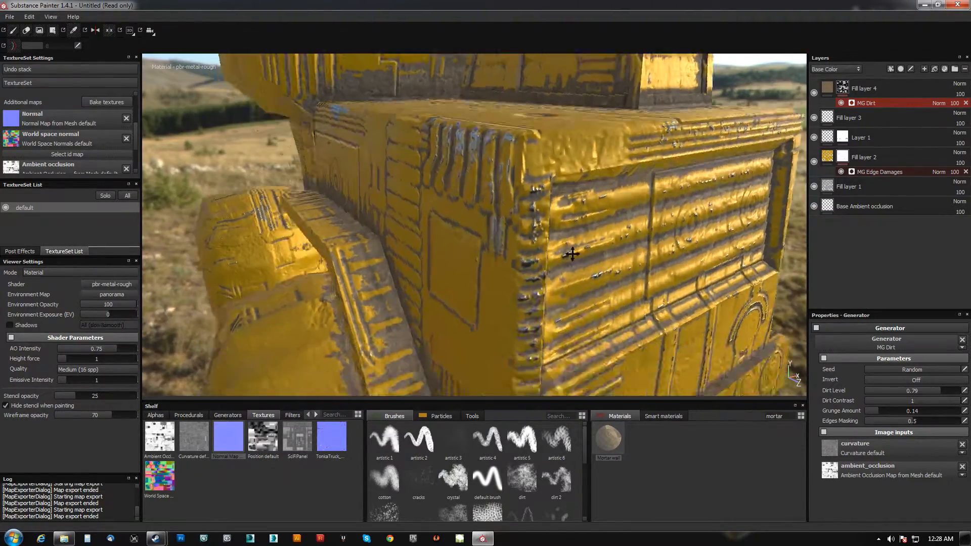
Examine how the dirt gathers in the panel recesses around the truck's grille, hood and wheels.
{"action": "left_click_drag", "start_coordinate": [572, 254], "coordinate": [555, 150], "text": "alt"}
{"action": "right_click_drag", "start_coordinate": [555, 149], "coordinate": [535, 354], "text": "alt"}
{"action": "middle_click_drag", "start_coordinate": [535, 354], "coordinate": [572, 229], "text": "alt"}
{"action": "left_click_drag", "start_coordinate": [572, 230], "coordinate": [624, 210], "text": "alt"}
{"action": "right_click_drag", "start_coordinate": [621, 304], "coordinate": [583, 177], "text": "alt"}
{"action": "left_click_drag", "start_coordinate": [583, 178], "coordinate": [555, 279], "text": "alt"}
{"action": "right_click_drag", "start_coordinate": [555, 280], "coordinate": [499, 187], "text": "alt"}
{"action": "middle_click_drag", "start_coordinate": [498, 187], "coordinate": [522, 253], "text": "alt"}
{"action": "left_click_drag", "start_coordinate": [522, 253], "coordinate": [499, 260], "text": "alt"}
{"action": "right_click_drag", "start_coordinate": [499, 260], "coordinate": [513, 261], "text": "alt"}
{"action": "mouse_move", "coordinate": [513, 261]}
{"action": "left_mouse_down", "text": "alt"}
{"action": "mouse_move", "coordinate": [490, 284]}
{"action": "mouse_move", "coordinate": [515, 277]}
{"action": "left_mouse_up", "text": "alt"}
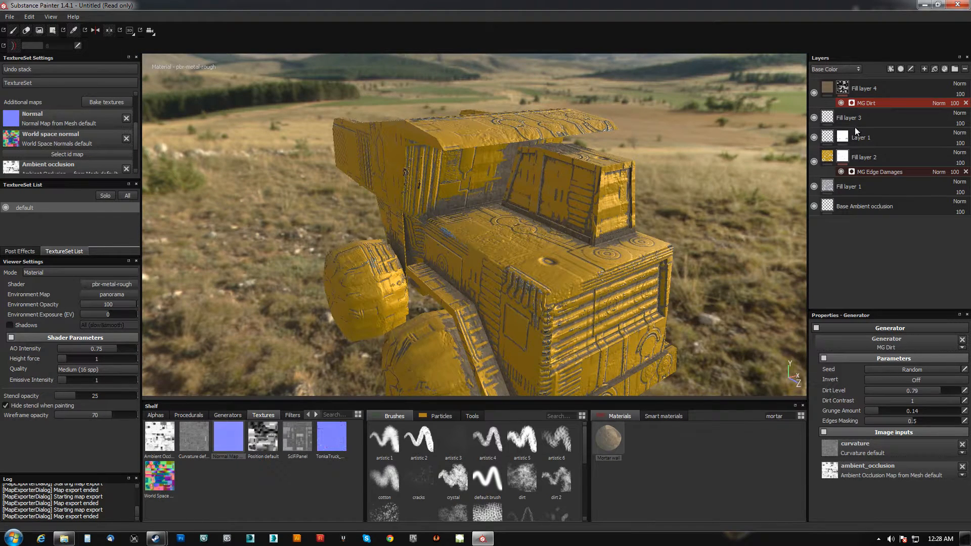
Change Fill layer 4's Mortar wall color to a neutral grey, about RGB 0.456, 0.454, 0.453.
{"action": "left_click", "coordinate": [827, 92]}
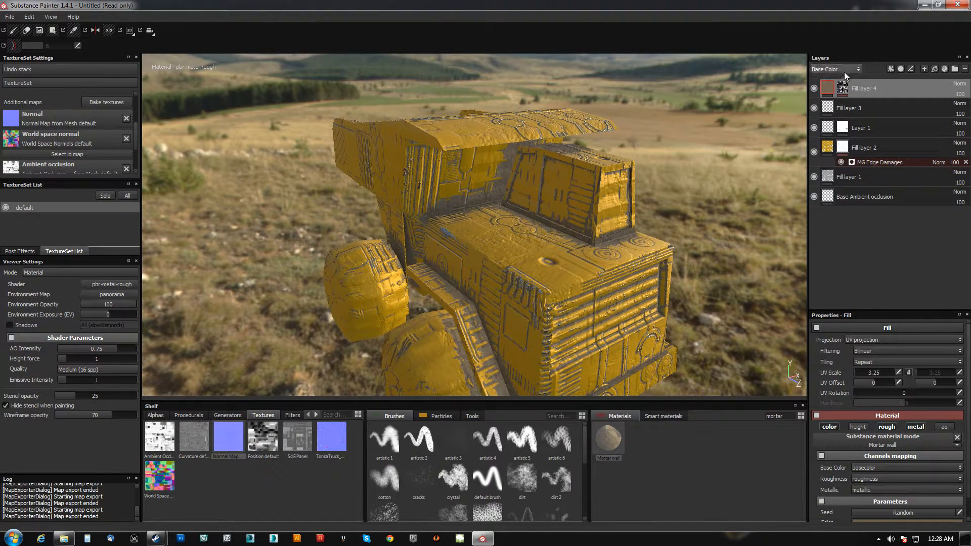
{"action": "scroll", "coordinate": [882, 457], "scroll_direction": "down", "scroll_amount": 1}
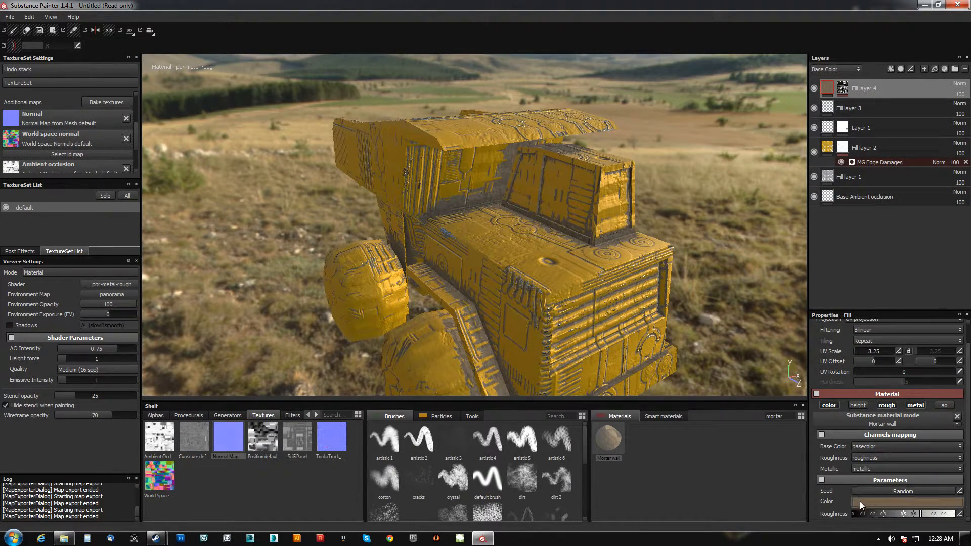
{"action": "left_click", "coordinate": [863, 503]}
{"action": "left_click", "coordinate": [781, 461]}
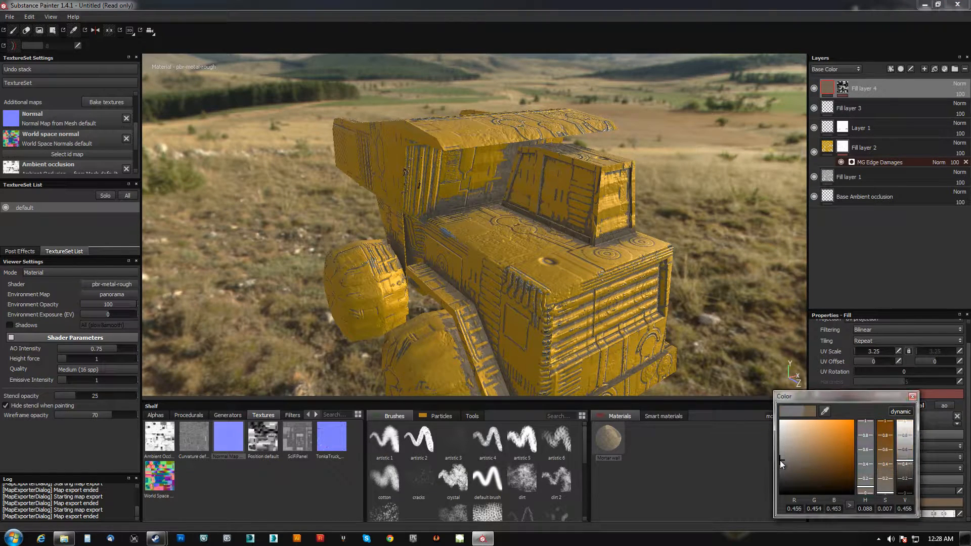
{"action": "left_click", "coordinate": [913, 397]}
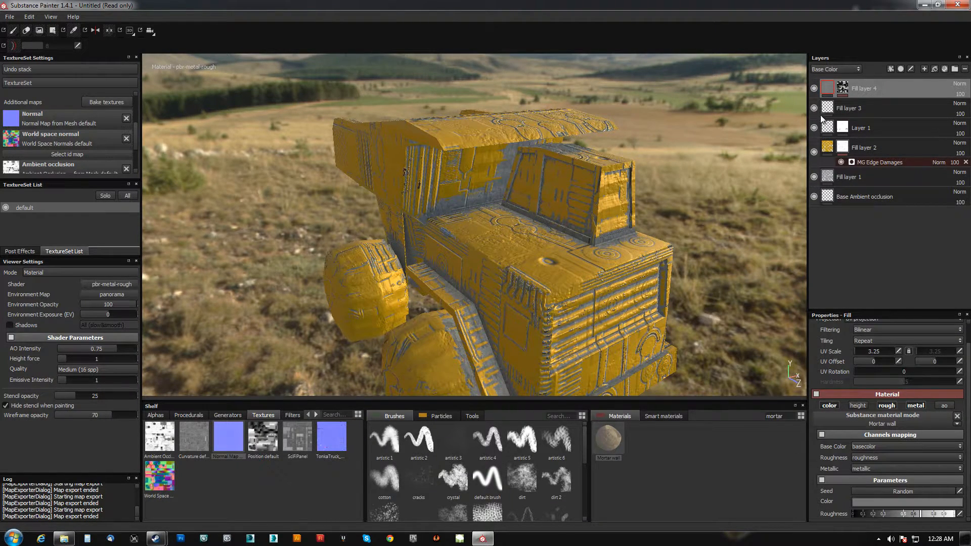
Set Fill layer 4's base color blend mode to Saturation and check the effect on the truck.
{"action": "left_click", "coordinate": [963, 89]}
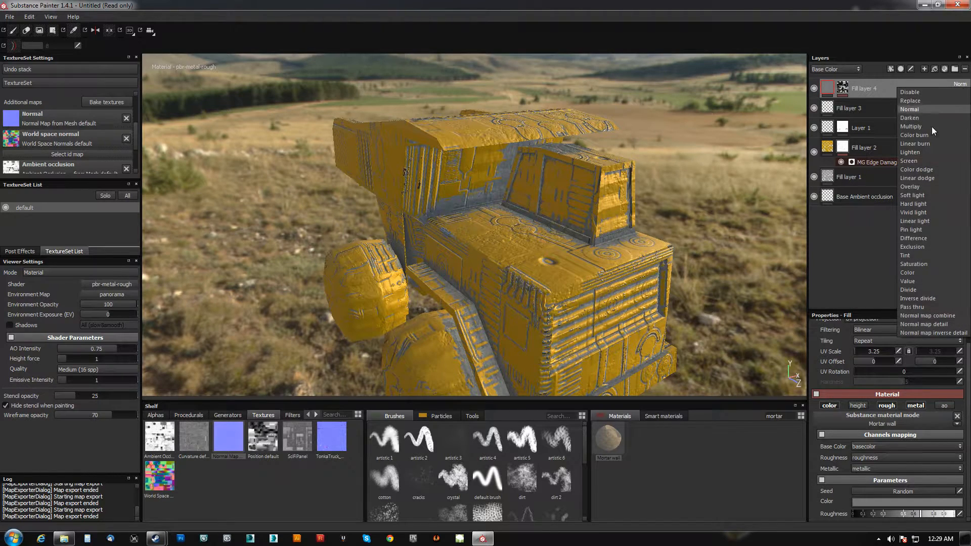
{"action": "left_click", "coordinate": [919, 263]}
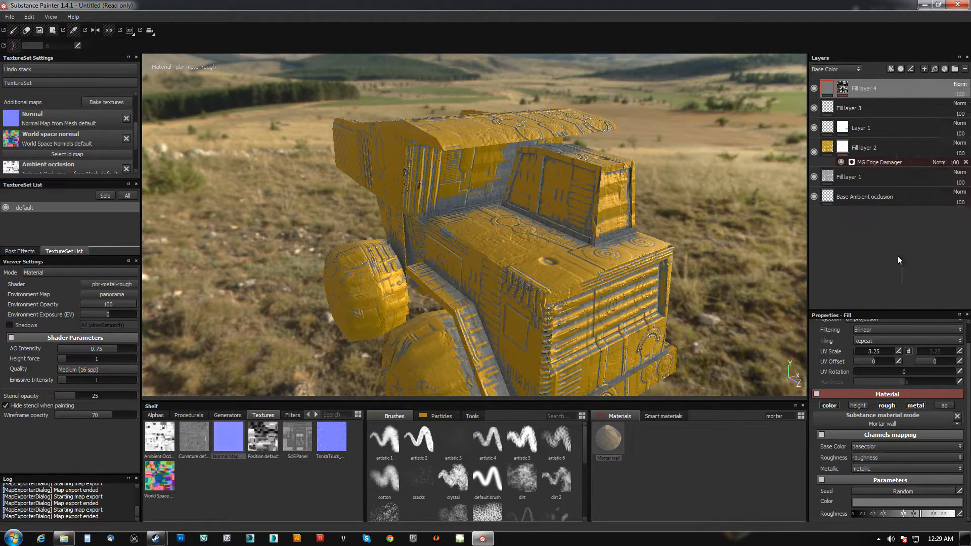
{"action": "left_click", "coordinate": [957, 85]}
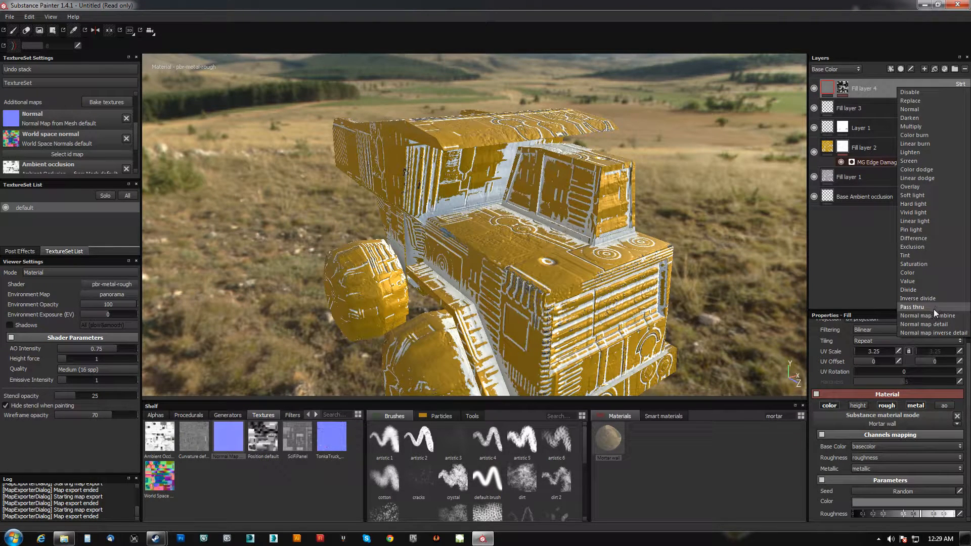
{"action": "left_click", "coordinate": [918, 263]}
{"action": "left_click_drag", "start_coordinate": [536, 226], "coordinate": [399, 217], "text": "alt"}
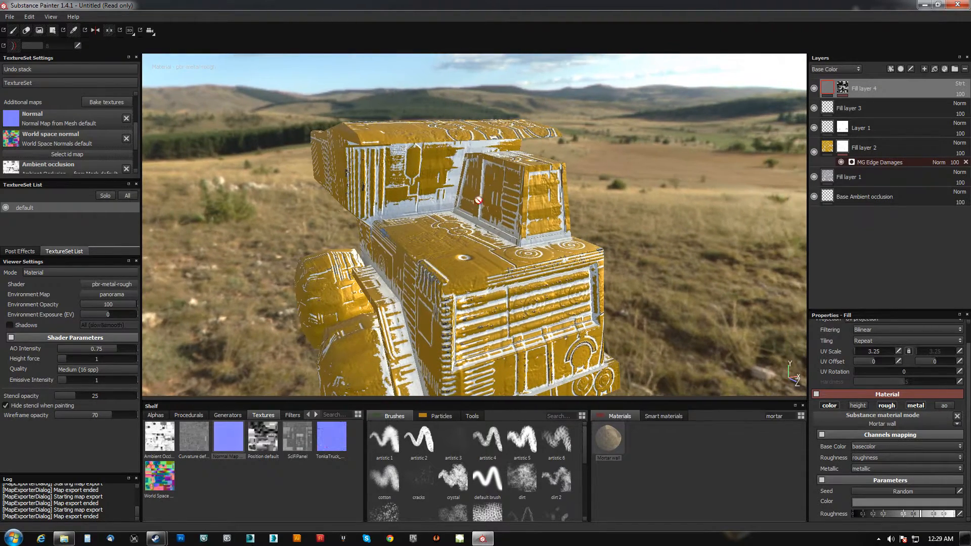
Keep Fill layer 4 on Saturation blending, darken its Mortar wall color to near black and lower its opacity to 3.
{"action": "left_click", "coordinate": [960, 85]}
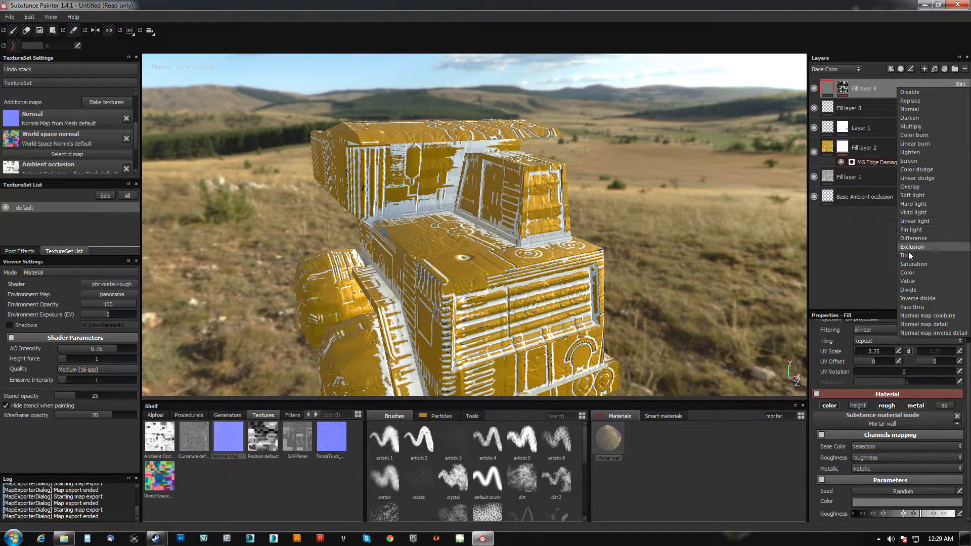
{"action": "left_click", "coordinate": [918, 263]}
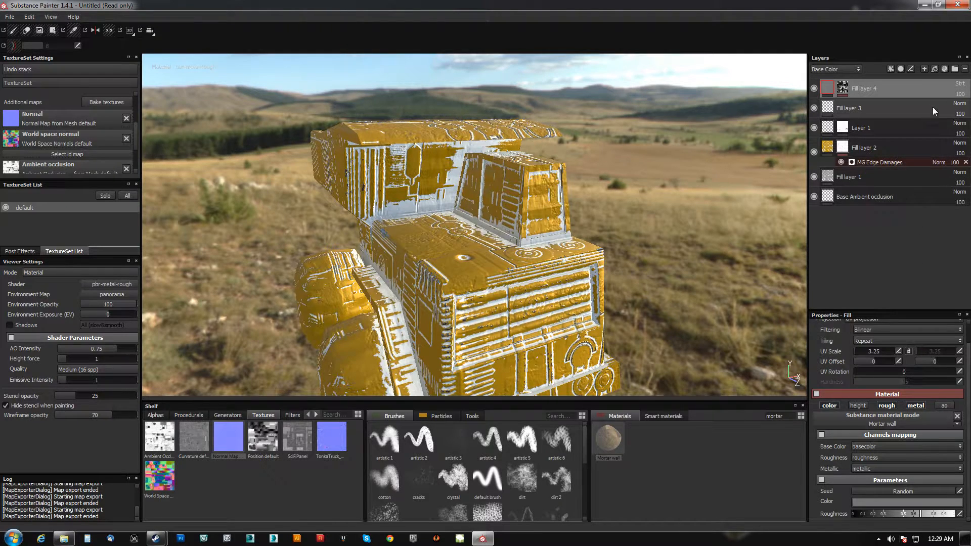
{"action": "left_click", "coordinate": [961, 85]}
{"action": "left_click", "coordinate": [828, 91]}
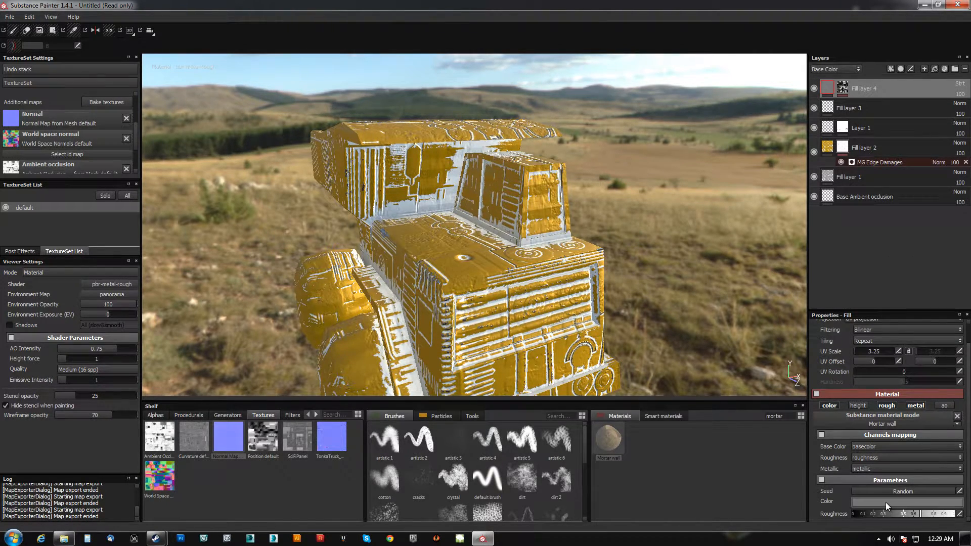
{"action": "left_click", "coordinate": [885, 502]}
{"action": "left_click_drag", "start_coordinate": [784, 478], "coordinate": [773, 492]}
{"action": "left_click", "coordinate": [912, 396]}
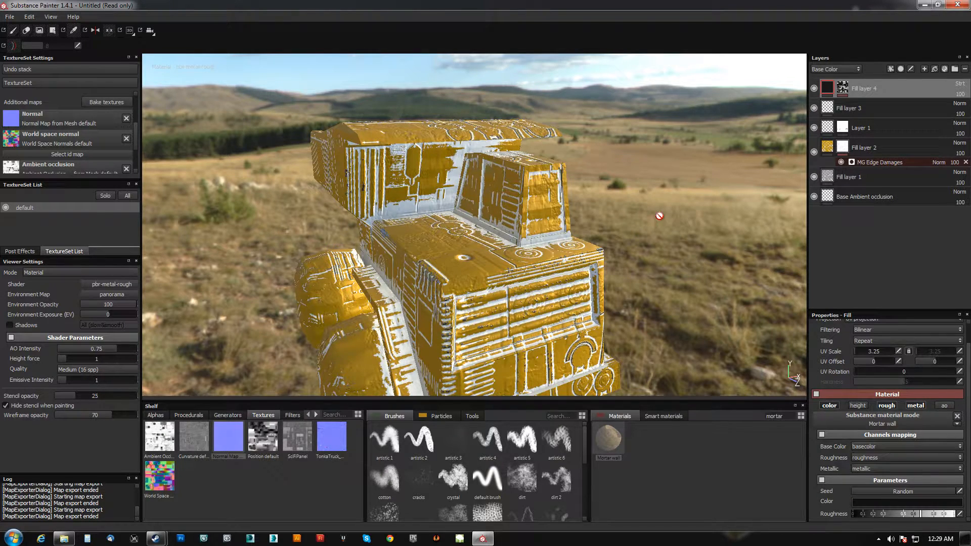
{"action": "left_click_drag", "start_coordinate": [960, 97], "coordinate": [928, 101]}
Examine the paint, edge wear and recesses around the truck's cab, hood and side panels with the faint Saturation layer.
{"action": "left_click_drag", "start_coordinate": [566, 211], "coordinate": [544, 168], "text": "alt"}
{"action": "right_click_drag", "start_coordinate": [544, 168], "coordinate": [475, 222], "text": "alt"}
{"action": "mouse_move", "coordinate": [474, 222]}
{"action": "left_mouse_down", "text": "alt"}
{"action": "mouse_move", "coordinate": [551, 174]}
{"action": "mouse_move", "coordinate": [516, 219]}
{"action": "mouse_move", "coordinate": [472, 213]}
{"action": "left_mouse_up", "text": "alt"}
{"action": "right_click_drag", "start_coordinate": [473, 213], "coordinate": [548, 266], "text": "alt"}
{"action": "left_click_drag", "start_coordinate": [548, 266], "coordinate": [453, 297], "text": "alt"}
{"action": "middle_click_drag", "start_coordinate": [453, 297], "coordinate": [401, 232], "text": "alt"}
{"action": "left_click_drag", "start_coordinate": [401, 232], "coordinate": [297, 230], "text": "alt"}
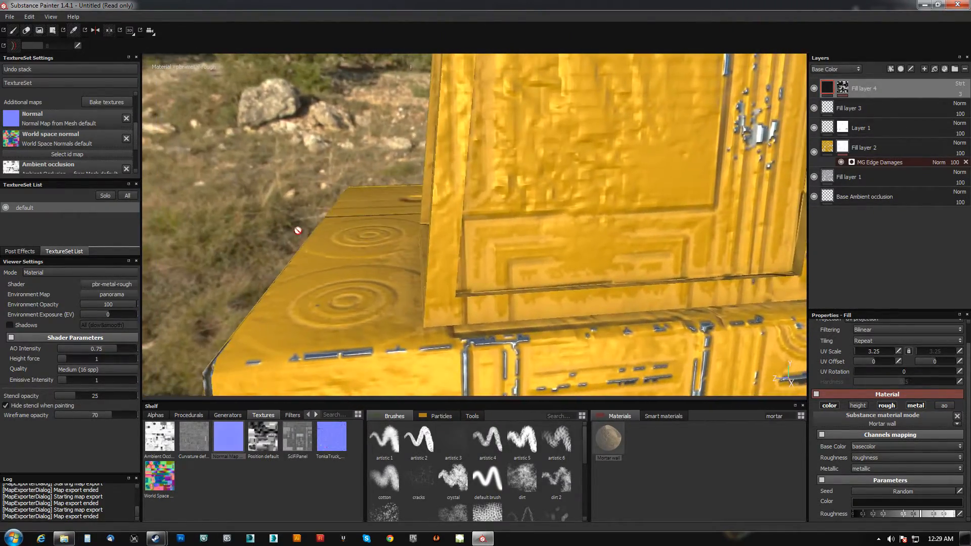
{"action": "right_click_drag", "start_coordinate": [297, 229], "coordinate": [427, 314], "text": "alt"}
{"action": "middle_click_drag", "start_coordinate": [427, 314], "coordinate": [394, 276], "text": "alt"}
{"action": "left_click_drag", "start_coordinate": [394, 276], "coordinate": [645, 303], "text": "alt"}
{"action": "scroll", "coordinate": [450, 314], "scroll_direction": "up", "scroll_amount": 5}
{"action": "left_click_drag", "start_coordinate": [451, 314], "coordinate": [434, 273], "text": "alt"}
{"action": "left_click_drag", "start_coordinate": [423, 252], "coordinate": [476, 226], "text": "alt"}
{"action": "right_click_drag", "start_coordinate": [476, 226], "coordinate": [481, 274], "text": "alt"}
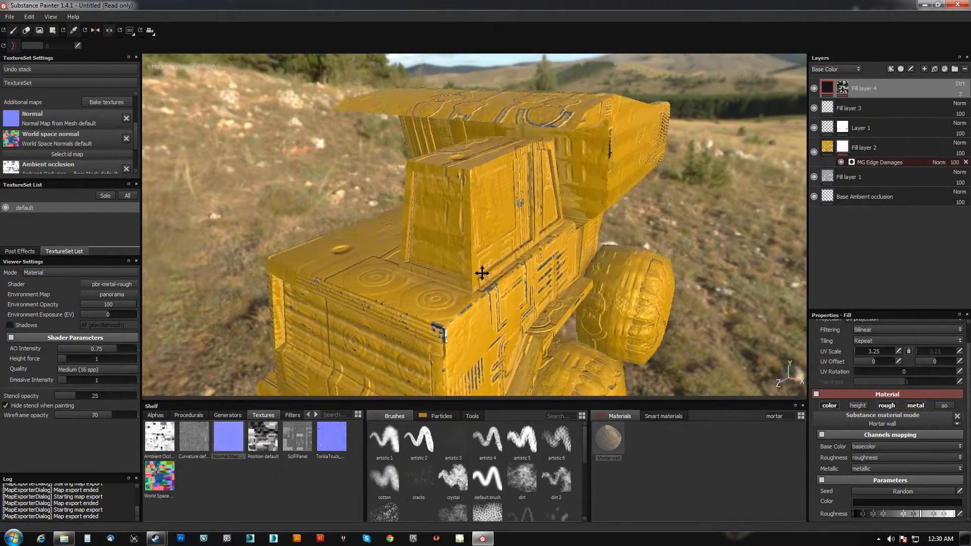
{"action": "middle_click_drag", "start_coordinate": [481, 273], "coordinate": [491, 229], "text": "alt"}
Duplicate Fill layer 4 and set the copy's base color blend mode to Normal at 100 opacity.
{"action": "right_click", "coordinate": [826, 92]}
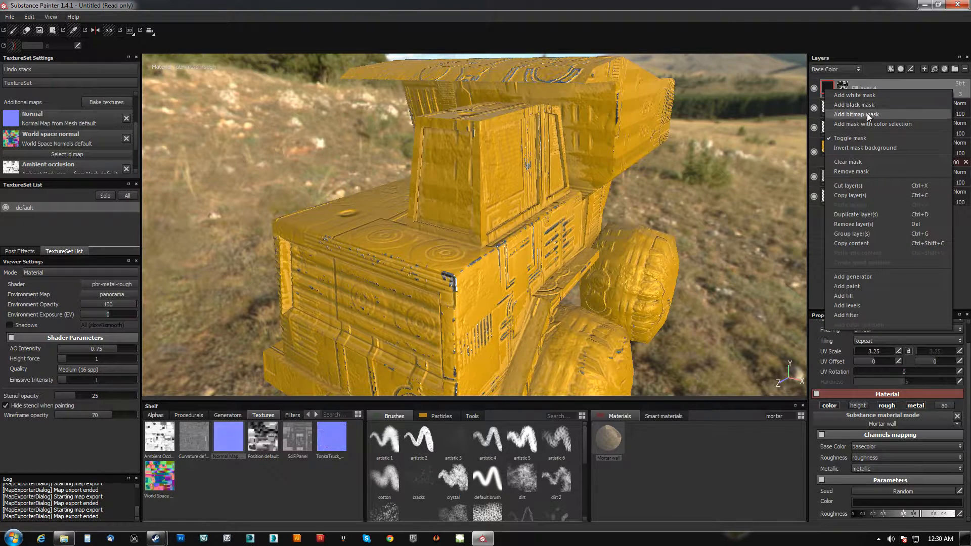
{"action": "left_click", "coordinate": [858, 214]}
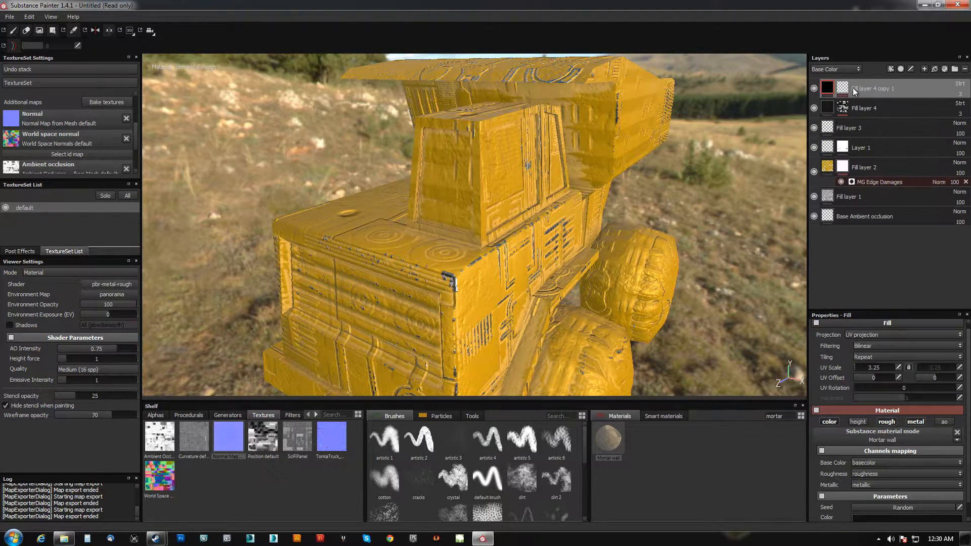
{"action": "left_click", "coordinate": [959, 84]}
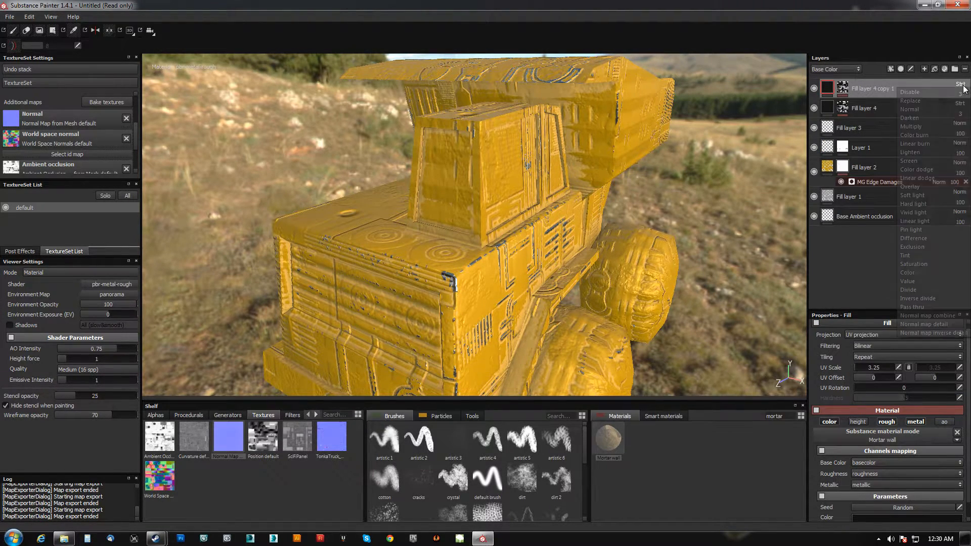
{"action": "left_click", "coordinate": [914, 110]}
{"action": "left_click_drag", "start_coordinate": [940, 102], "coordinate": [967, 101]}
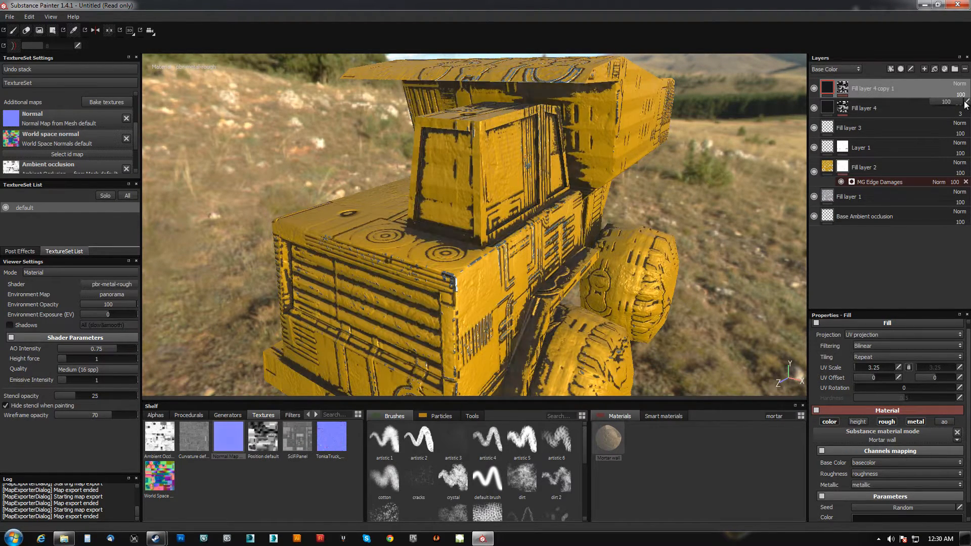
Change the copied layer's Mortar wall color to a saturated yellowish brown, with hue 0.126 and value about 0.503.
{"action": "left_click", "coordinate": [870, 516]}
{"action": "left_click_drag", "start_coordinate": [798, 457], "coordinate": [804, 457]}
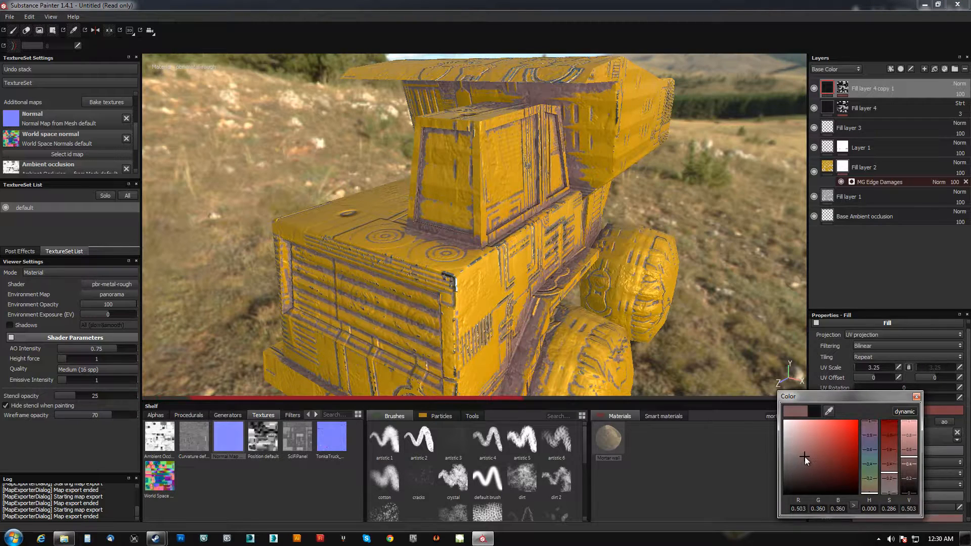
{"action": "left_click", "coordinate": [870, 479]}
{"action": "left_click", "coordinate": [871, 485]}
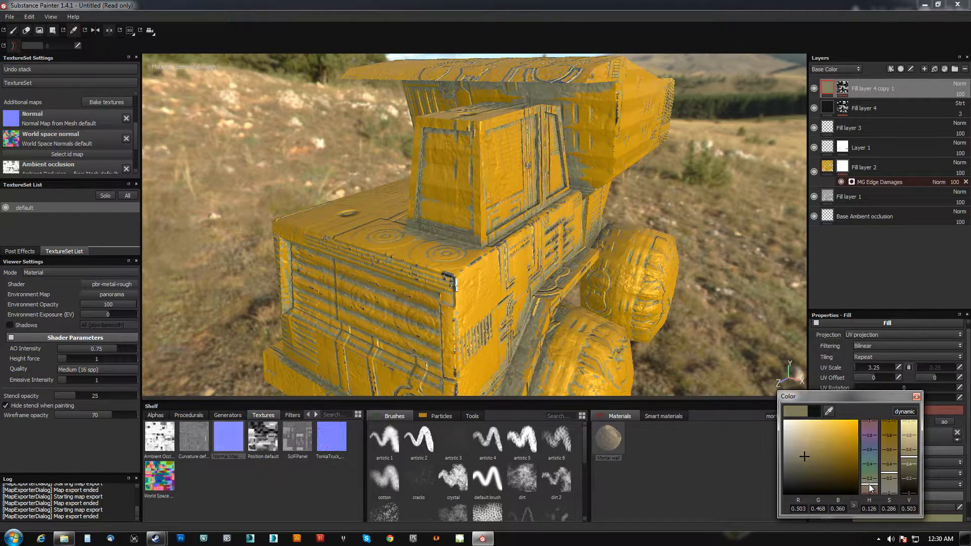
{"action": "left_click_drag", "start_coordinate": [890, 470], "coordinate": [893, 441]}
Set the MG Dirt generator in Fill layer 4 copy 1's mask to Grunge Amount 0 and Dirt Level 0.62.
{"action": "left_click_drag", "start_coordinate": [529, 174], "coordinate": [774, 164], "text": "alt"}
{"action": "right_click_drag", "start_coordinate": [682, 162], "coordinate": [606, 155], "text": "alt"}
{"action": "left_click_drag", "start_coordinate": [606, 154], "coordinate": [632, 168], "text": "alt"}
{"action": "left_click", "coordinate": [840, 93]}
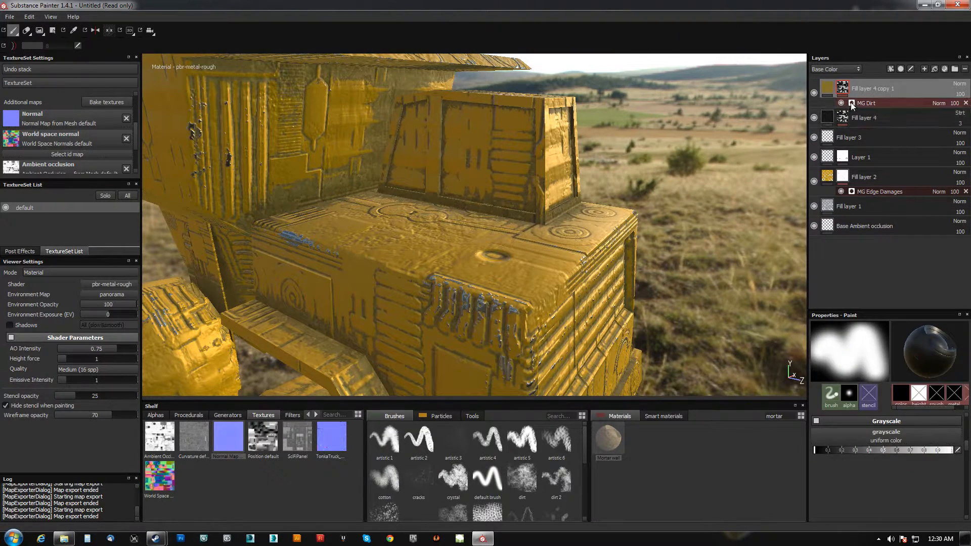
{"action": "left_click", "coordinate": [852, 103]}
{"action": "left_click_drag", "start_coordinate": [879, 411], "coordinate": [855, 410]}
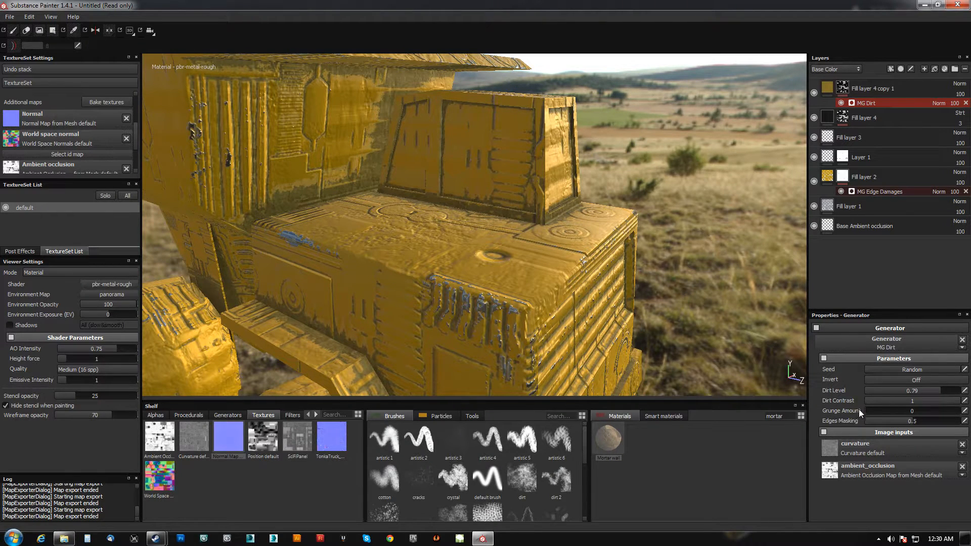
{"action": "left_click_drag", "start_coordinate": [937, 391], "coordinate": [923, 393]}
Inspect how the reduced dirt sits around the wheels, side panels, hood and front grille.
{"action": "mouse_move", "coordinate": [595, 329]}
{"action": "left_mouse_down", "text": "alt"}
{"action": "mouse_move", "coordinate": [568, 249]}
{"action": "mouse_move", "coordinate": [463, 156]}
{"action": "mouse_move", "coordinate": [507, 190]}
{"action": "mouse_move", "coordinate": [472, 228]}
{"action": "mouse_move", "coordinate": [527, 223]}
{"action": "mouse_move", "coordinate": [468, 302]}
{"action": "mouse_move", "coordinate": [533, 199]}
{"action": "mouse_move", "coordinate": [529, 251]}
{"action": "mouse_move", "coordinate": [570, 199]}
{"action": "mouse_move", "coordinate": [505, 210]}
{"action": "mouse_move", "coordinate": [510, 253]}
{"action": "mouse_move", "coordinate": [568, 162]}
{"action": "mouse_move", "coordinate": [364, 189]}
{"action": "mouse_move", "coordinate": [538, 256]}
{"action": "mouse_move", "coordinate": [475, 226]}
{"action": "mouse_move", "coordinate": [611, 242]}
{"action": "left_mouse_up", "text": "alt"}
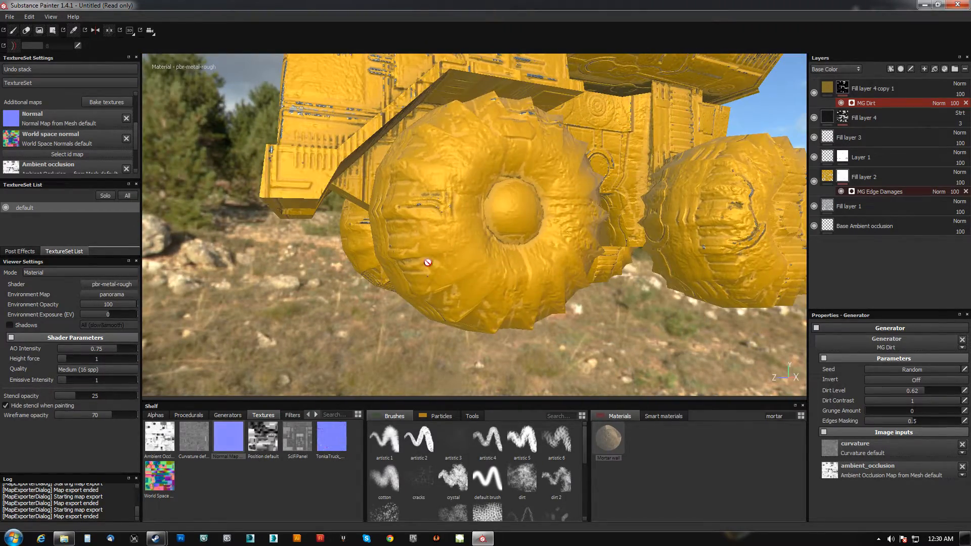
{"action": "scroll", "coordinate": [428, 262], "scroll_direction": "down", "scroll_amount": 4}
{"action": "middle_click_drag", "start_coordinate": [393, 248], "coordinate": [397, 290], "text": "alt"}
{"action": "left_click_drag", "start_coordinate": [397, 290], "coordinate": [428, 262], "text": "alt"}
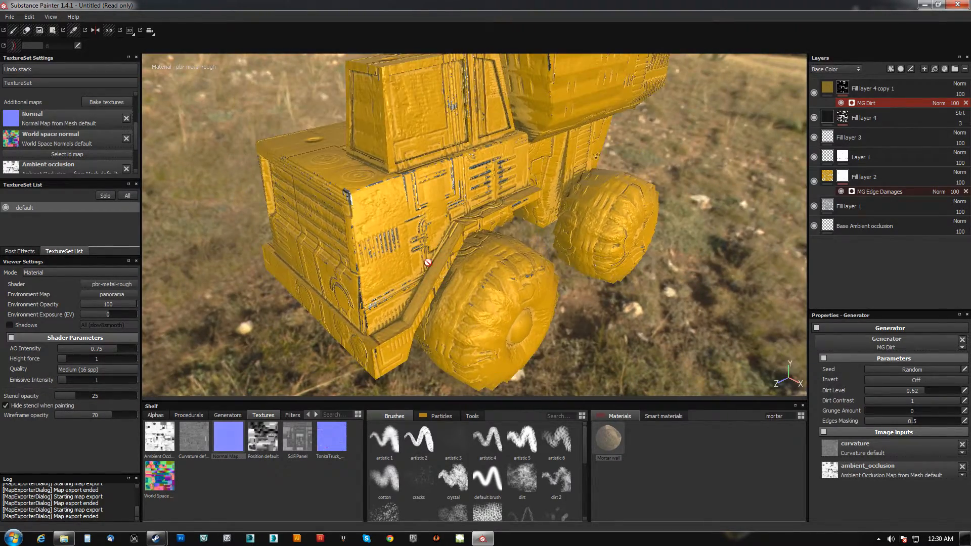
{"action": "middle_click_drag", "start_coordinate": [385, 265], "coordinate": [410, 275], "text": "alt"}
{"action": "left_click_drag", "start_coordinate": [410, 275], "coordinate": [433, 274], "text": "alt"}
{"action": "scroll", "coordinate": [424, 258], "scroll_direction": "up", "scroll_amount": 3}
{"action": "middle_click_drag", "start_coordinate": [422, 253], "coordinate": [455, 258], "text": "alt"}
{"action": "left_click_drag", "start_coordinate": [456, 258], "coordinate": [574, 377], "text": "alt"}
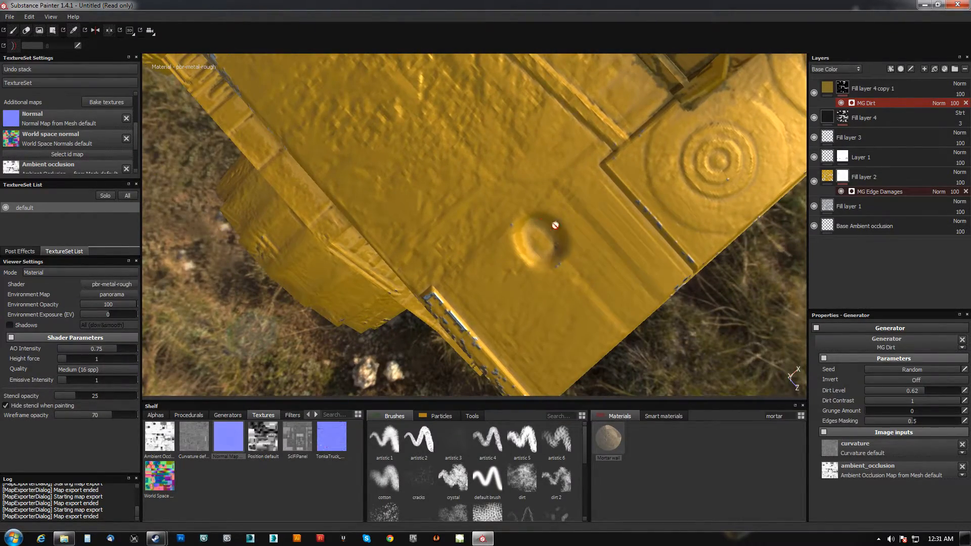
{"action": "left_click_drag", "start_coordinate": [557, 267], "coordinate": [517, 241], "text": "alt"}
{"action": "left_click_drag", "start_coordinate": [535, 143], "coordinate": [500, 197], "text": "alt"}
{"action": "right_click_drag", "start_coordinate": [462, 206], "coordinate": [461, 314], "text": "alt"}
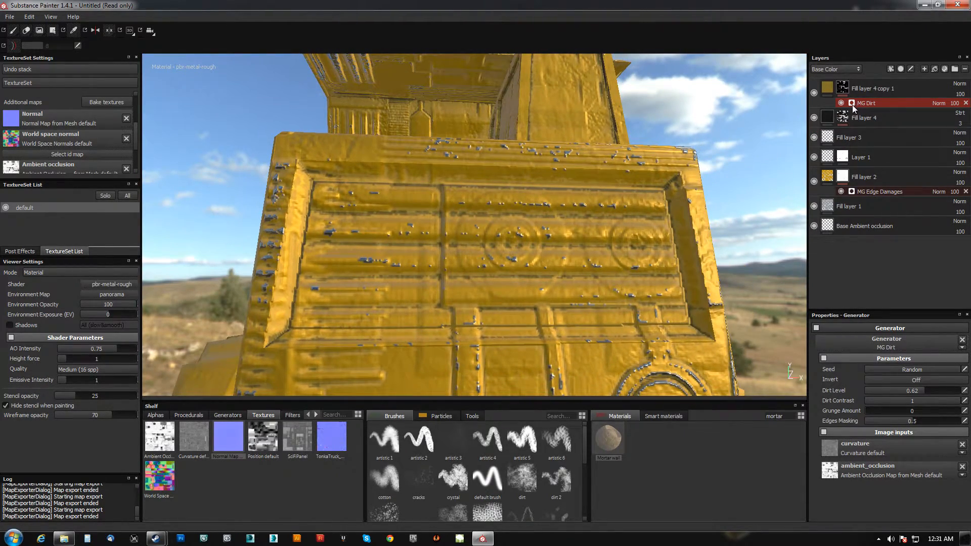
Try a Dirt Level of 0.82 on the copied layer's MG Dirt generator and settle on 1.
{"action": "left_click_drag", "start_coordinate": [923, 393], "coordinate": [943, 393]}
{"action": "left_click_drag", "start_coordinate": [455, 167], "coordinate": [483, 300], "text": "alt"}
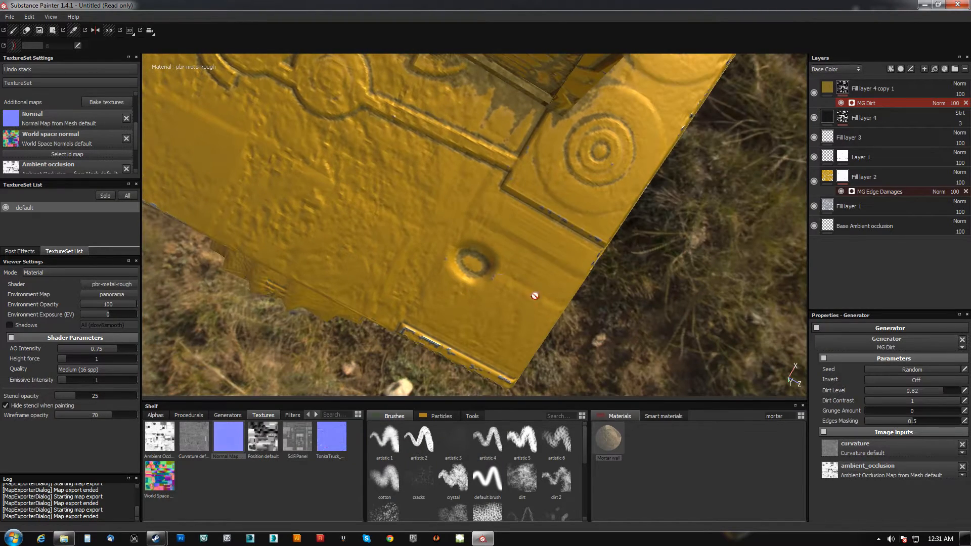
{"action": "left_click_drag", "start_coordinate": [943, 389], "coordinate": [970, 389]}
Examine the full-strength dirt across the truck's hood, cab and front side panels.
{"action": "left_click_drag", "start_coordinate": [555, 335], "coordinate": [470, 54], "text": "alt"}
{"action": "right_click_drag", "start_coordinate": [470, 54], "coordinate": [447, 76], "text": "alt"}
{"action": "middle_click_drag", "start_coordinate": [448, 76], "coordinate": [497, 117], "text": "alt"}
{"action": "right_click_drag", "start_coordinate": [497, 116], "coordinate": [435, 162], "text": "alt"}
{"action": "left_click_drag", "start_coordinate": [435, 162], "coordinate": [480, 109], "text": "alt"}
{"action": "right_click_drag", "start_coordinate": [481, 109], "coordinate": [459, 134], "text": "alt"}
{"action": "left_click_drag", "start_coordinate": [459, 134], "coordinate": [470, 208], "text": "alt"}
{"action": "right_click_drag", "start_coordinate": [471, 209], "coordinate": [486, 415], "text": "alt"}
{"action": "middle_click_drag", "start_coordinate": [485, 414], "coordinate": [447, 262], "text": "alt"}
{"action": "left_click_drag", "start_coordinate": [447, 262], "coordinate": [463, 222], "text": "alt"}
{"action": "right_click_drag", "start_coordinate": [463, 223], "coordinate": [459, 235], "text": "alt"}
{"action": "left_click_drag", "start_coordinate": [459, 235], "coordinate": [528, 253], "text": "alt"}
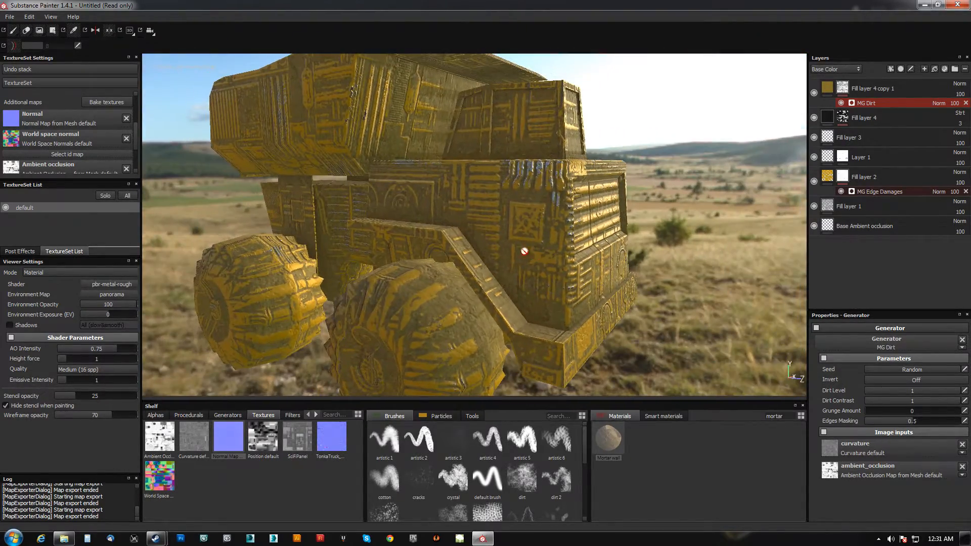
Check the dirt coverage on the dump bed, the underside and the wheels, and on the truck as a whole.
{"action": "left_click_drag", "start_coordinate": [494, 226], "coordinate": [474, 257], "text": "alt"}
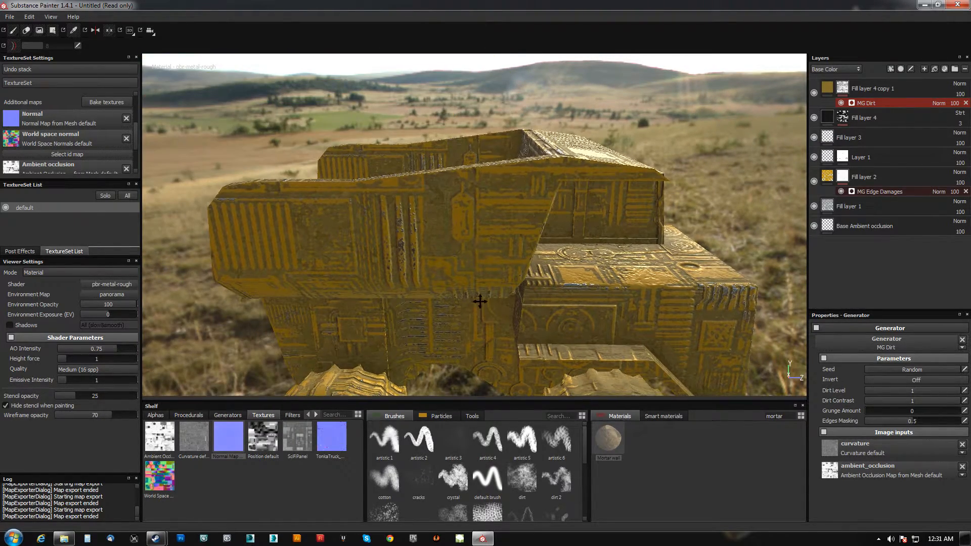
{"action": "left_click_drag", "start_coordinate": [482, 304], "coordinate": [356, 227], "text": "alt"}
{"action": "left_click_drag", "start_coordinate": [498, 262], "coordinate": [470, 191], "text": "alt"}
{"action": "left_click_drag", "start_coordinate": [413, 246], "coordinate": [416, 285], "text": "alt"}
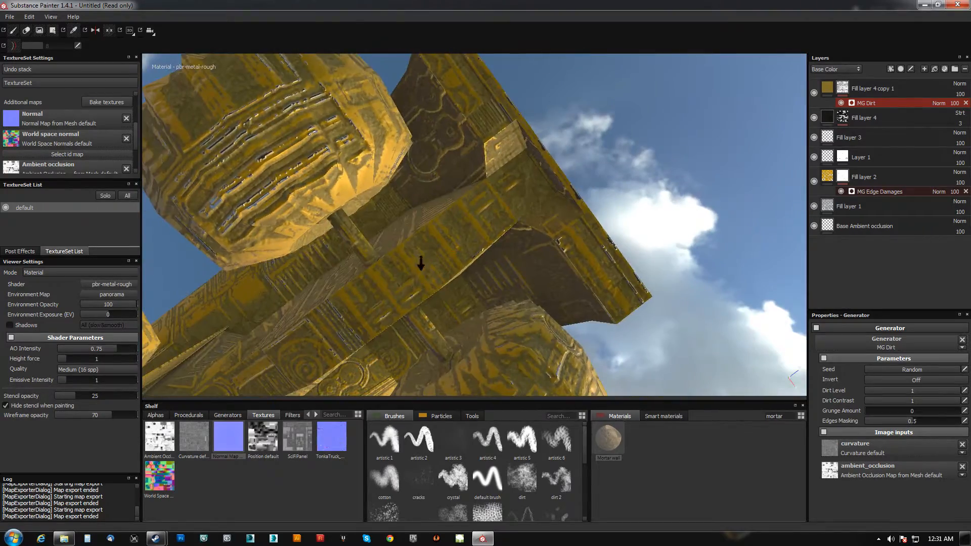
{"action": "right_click_drag", "start_coordinate": [416, 284], "coordinate": [453, 165], "text": "alt"}
{"action": "middle_click_drag", "start_coordinate": [417, 263], "coordinate": [469, 202], "text": "alt"}
{"action": "left_click_drag", "start_coordinate": [469, 192], "coordinate": [380, 239], "text": "alt"}
{"action": "middle_click_drag", "start_coordinate": [380, 239], "coordinate": [399, 182], "text": "alt"}
{"action": "left_click_drag", "start_coordinate": [400, 182], "coordinate": [449, 232], "text": "alt"}
{"action": "middle_click_drag", "start_coordinate": [449, 232], "coordinate": [366, 269], "text": "alt"}
{"action": "left_click_drag", "start_coordinate": [365, 269], "coordinate": [505, 265], "text": "alt"}
{"action": "right_click_drag", "start_coordinate": [505, 265], "coordinate": [449, 202], "text": "alt"}
{"action": "left_click_drag", "start_coordinate": [449, 202], "coordinate": [435, 184], "text": "alt"}
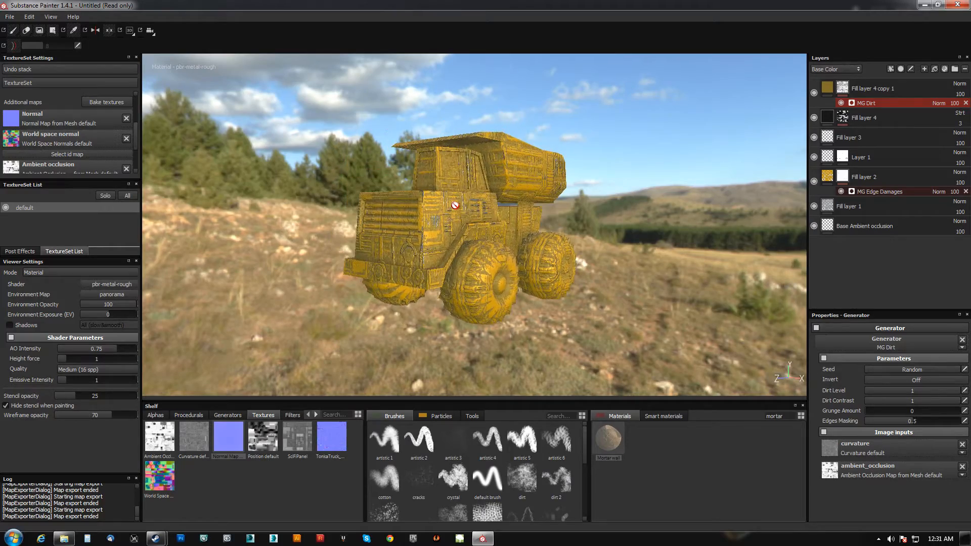
Review the dirt up close on the hood's circular details, the front grille and the bumper.
{"action": "right_click_drag", "start_coordinate": [465, 335], "coordinate": [476, 354], "text": "alt"}
{"action": "middle_click_drag", "start_coordinate": [436, 299], "coordinate": [408, 257], "text": "alt"}
{"action": "left_click_drag", "start_coordinate": [408, 257], "coordinate": [407, 293], "text": "alt"}
{"action": "right_click_drag", "start_coordinate": [406, 294], "coordinate": [419, 311], "text": "alt"}
{"action": "middle_click_drag", "start_coordinate": [420, 253], "coordinate": [374, 202], "text": "alt"}
{"action": "left_click_drag", "start_coordinate": [374, 202], "coordinate": [511, 258], "text": "alt"}
{"action": "middle_click_drag", "start_coordinate": [511, 258], "coordinate": [507, 229], "text": "alt"}
{"action": "right_click_drag", "start_coordinate": [508, 229], "coordinate": [489, 236], "text": "alt"}
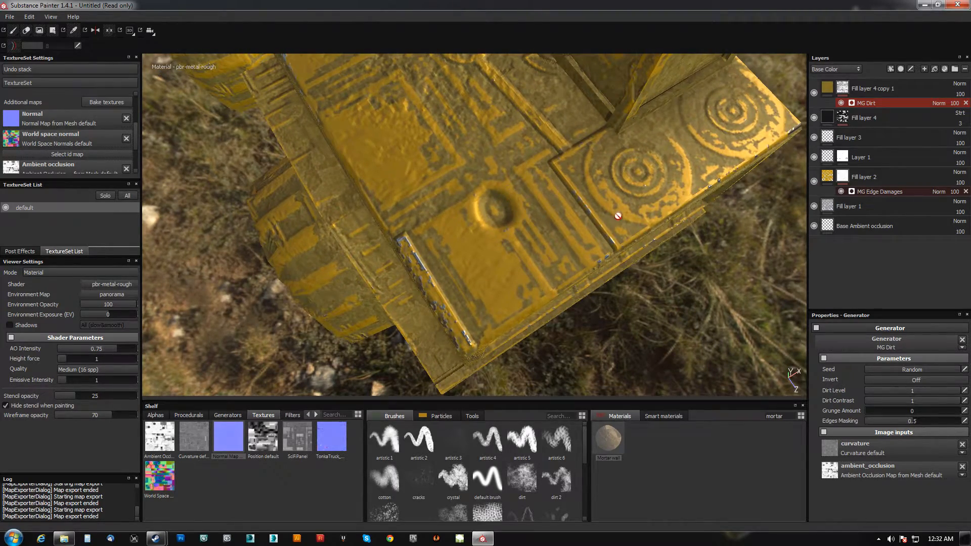
{"action": "right_click_drag", "start_coordinate": [618, 216], "coordinate": [559, 248], "text": "alt"}
{"action": "middle_click_drag", "start_coordinate": [559, 251], "coordinate": [507, 249], "text": "alt"}
{"action": "left_click_drag", "start_coordinate": [507, 250], "coordinate": [511, 193], "text": "alt"}
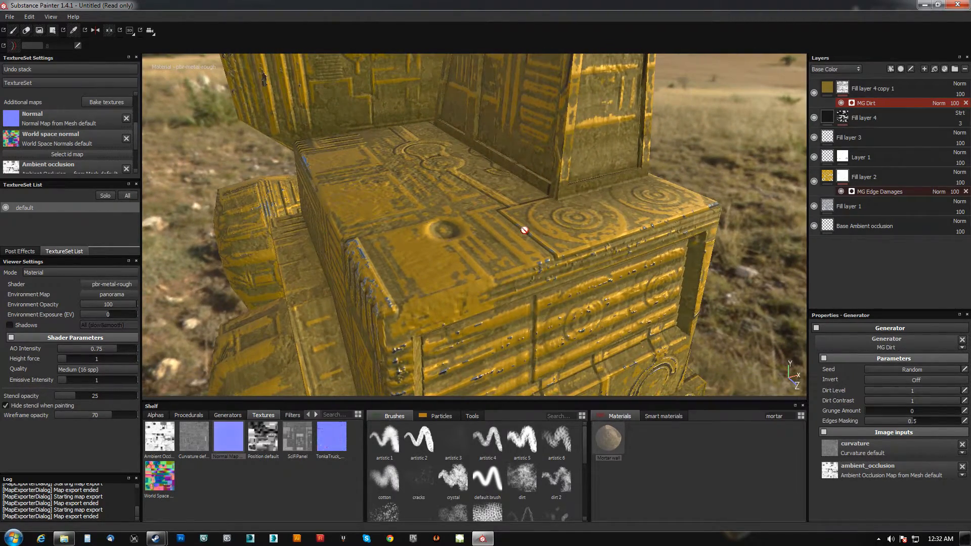
{"action": "middle_click_drag", "start_coordinate": [526, 229], "coordinate": [466, 86], "text": "alt"}
{"action": "middle_click_drag", "start_coordinate": [470, 273], "coordinate": [458, 227], "text": "alt"}
{"action": "left_click_drag", "start_coordinate": [458, 227], "coordinate": [362, 250], "text": "alt"}
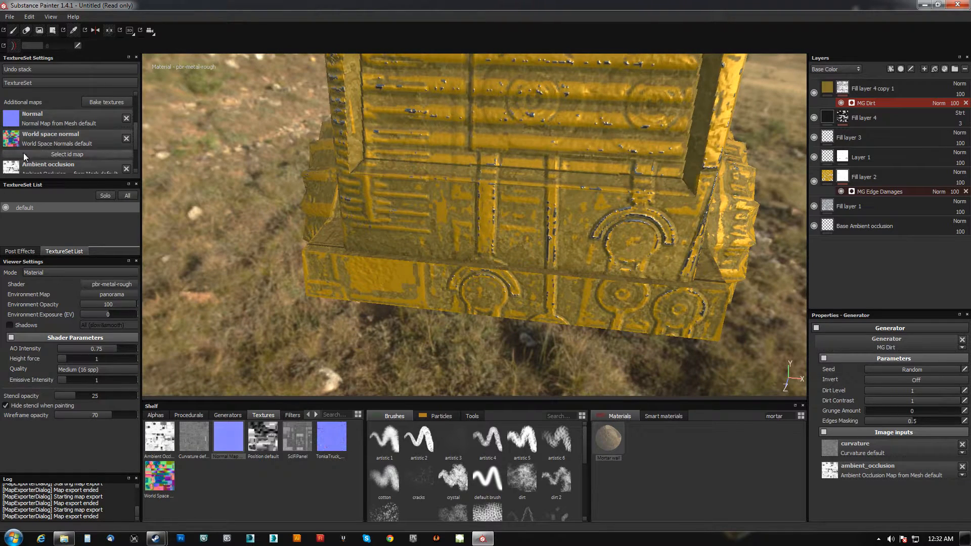
{"action": "scroll", "coordinate": [26, 152], "scroll_direction": "up", "scroll_amount": 2}
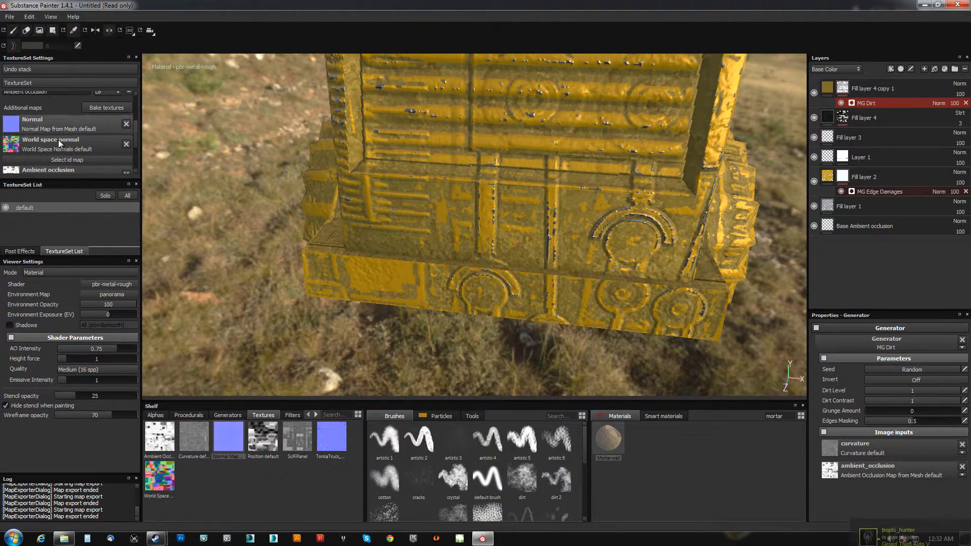
{"action": "left_click", "coordinate": [29, 131]}
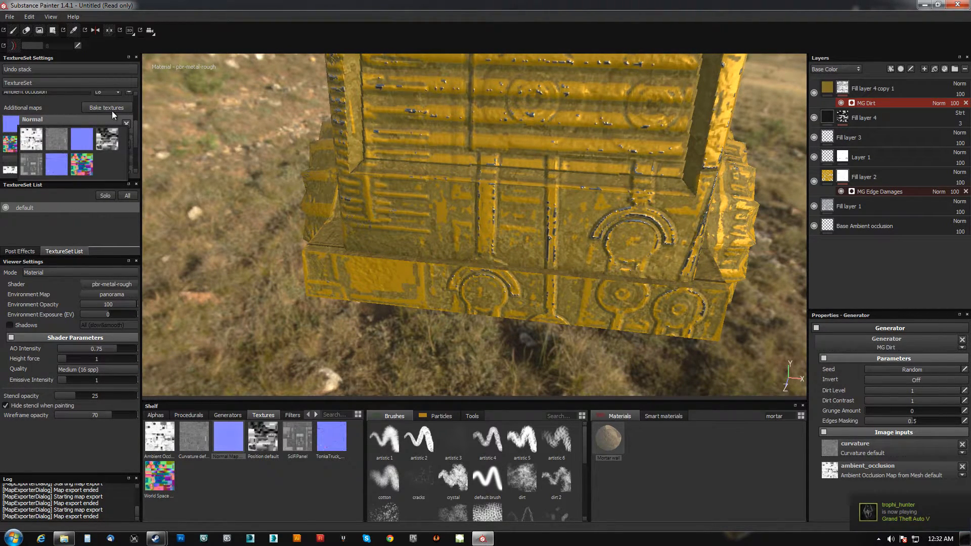
{"action": "left_click", "coordinate": [73, 104]}
{"action": "left_click", "coordinate": [99, 109]}
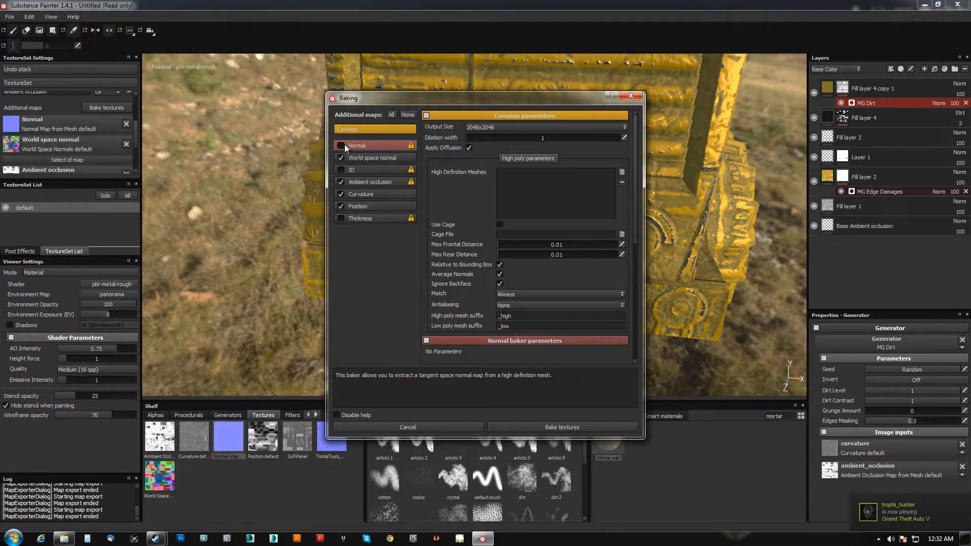
{"action": "left_click", "coordinate": [630, 96]}
Assign TonkaTruck_NM_LATEST_TUT as the Normal map and bake the Normal, World space normal, Ambient occlusion, Curvature and Position maps at 2048x2048.
{"action": "left_click_drag", "start_coordinate": [535, 124], "coordinate": [396, 221], "text": "alt"}
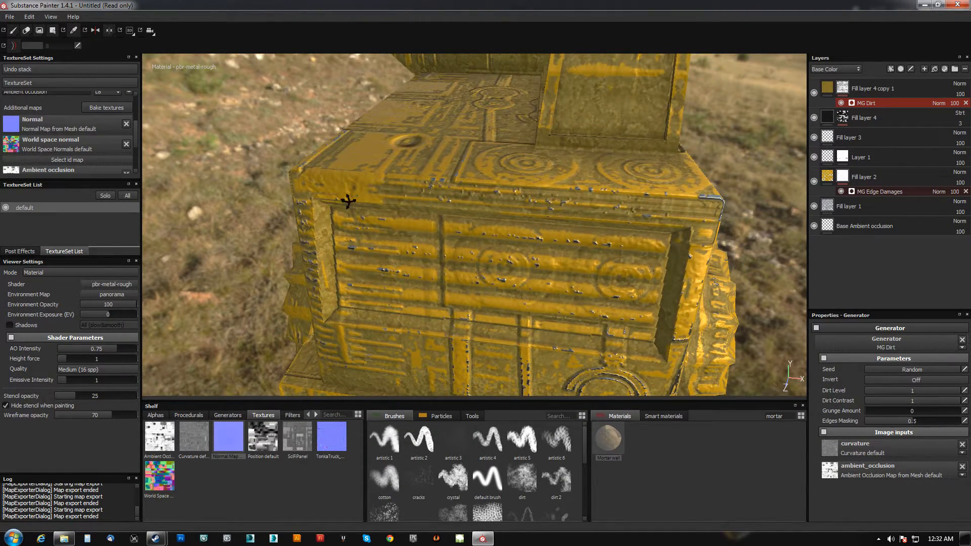
{"action": "left_click_drag", "start_coordinate": [348, 201], "coordinate": [355, 187], "text": "alt"}
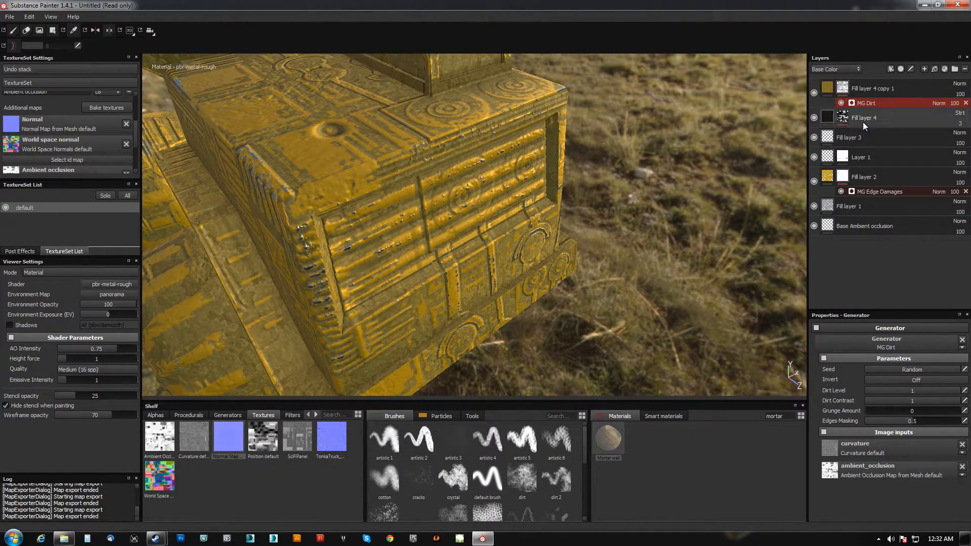
{"action": "left_click_drag", "start_coordinate": [372, 139], "coordinate": [215, 144], "text": "alt"}
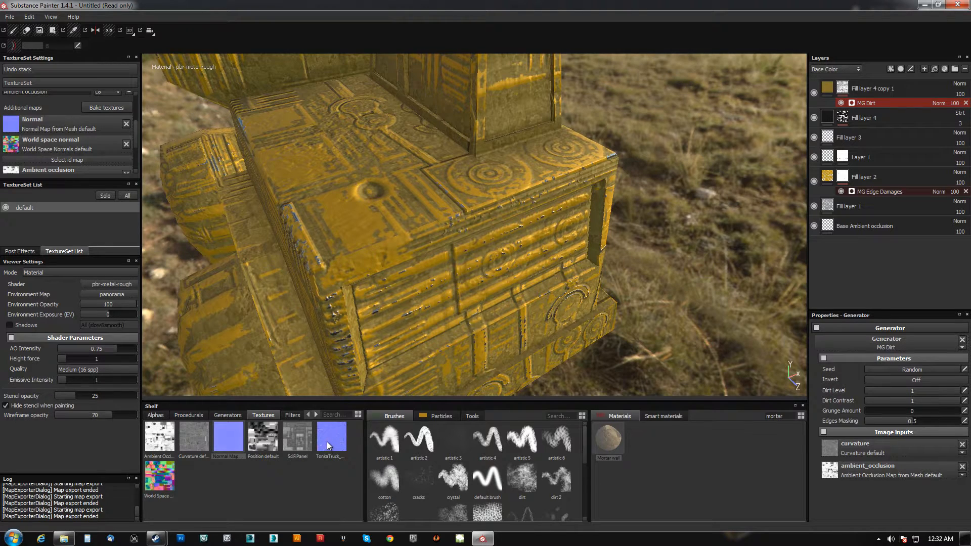
{"action": "left_click_drag", "start_coordinate": [326, 443], "coordinate": [62, 121]}
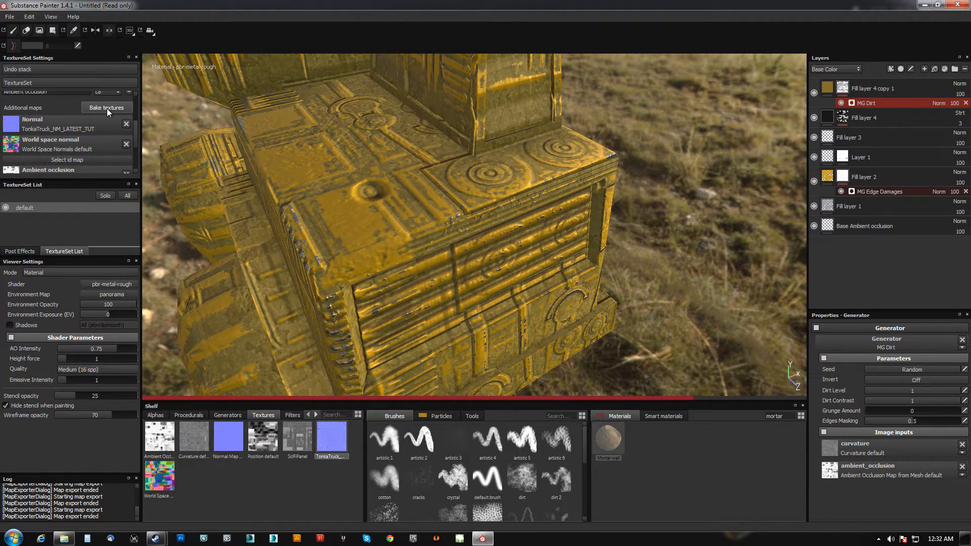
{"action": "left_click", "coordinate": [108, 108]}
{"action": "left_click", "coordinate": [341, 146]}
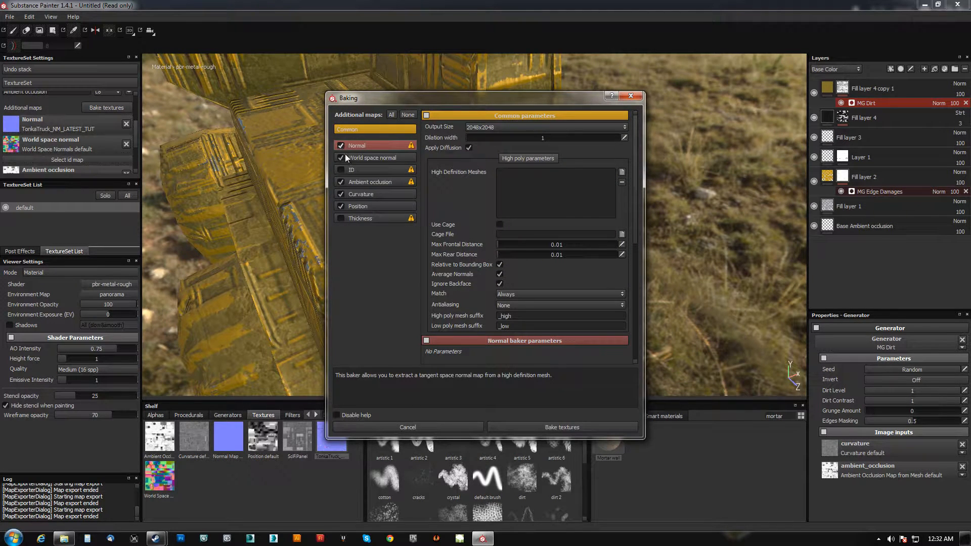
{"action": "left_click", "coordinate": [577, 426]}
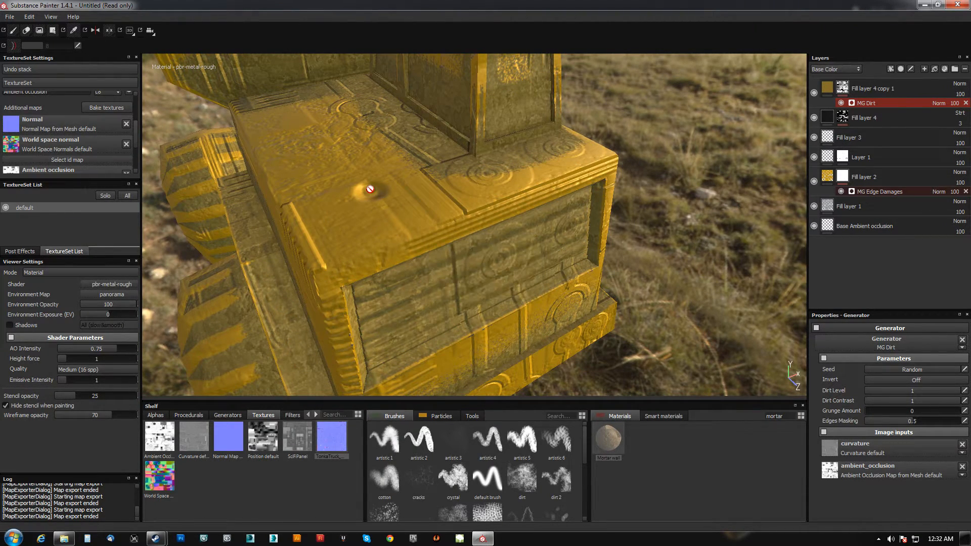
Reassign TonkaTruck_NM_LATEST_TUT as the Normal map and rebake the additional maps at 2048x2048 with the Normal map still included.
{"action": "left_click_drag", "start_coordinate": [371, 189], "coordinate": [429, 209], "text": "alt"}
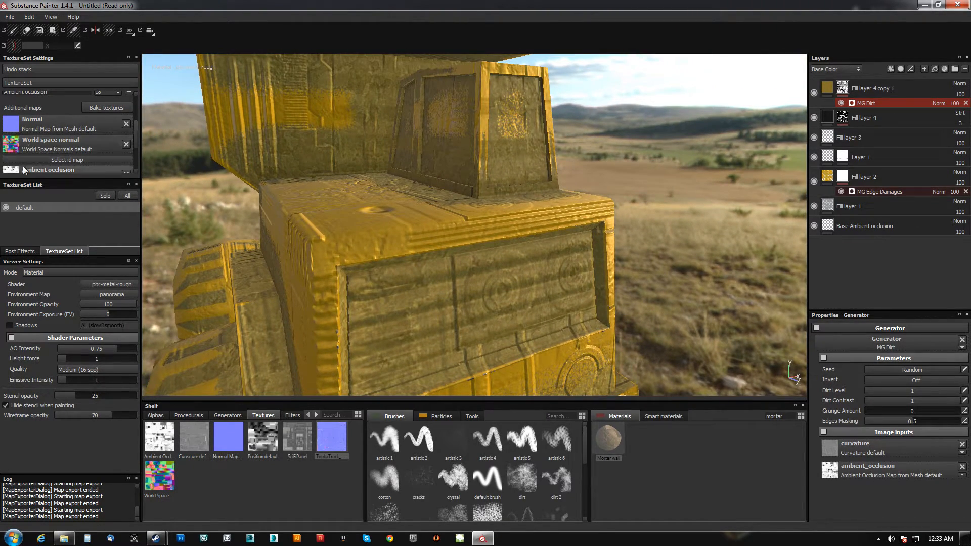
{"action": "left_click_drag", "start_coordinate": [340, 440], "coordinate": [41, 123]}
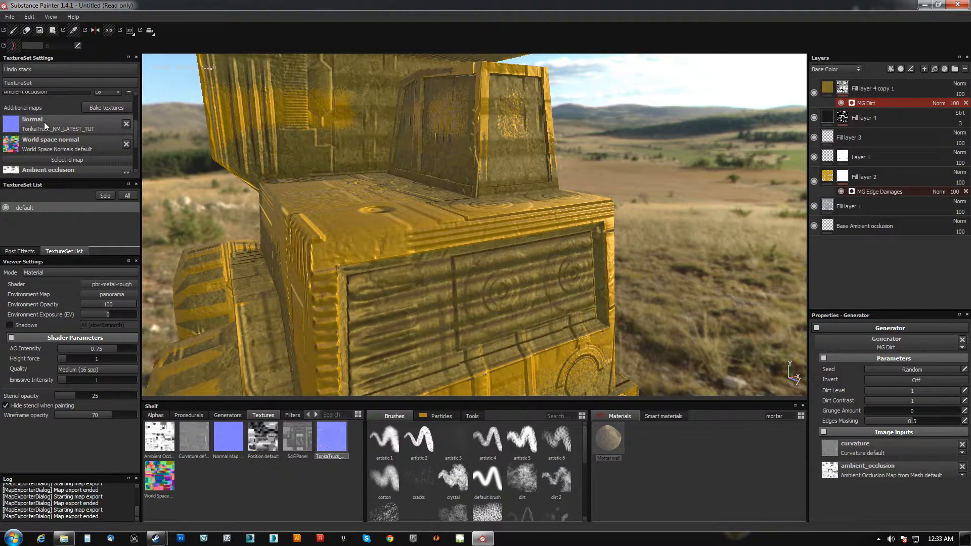
{"action": "left_click", "coordinate": [108, 107]}
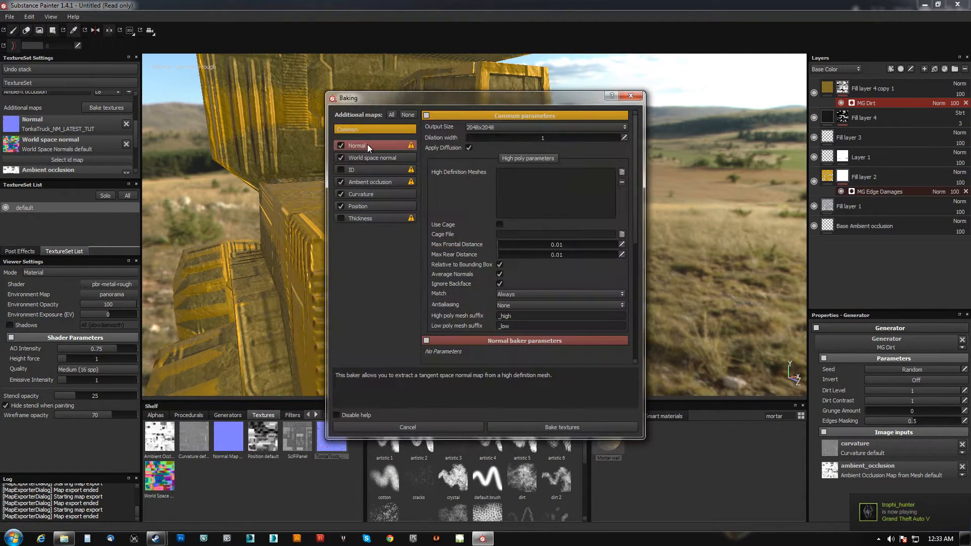
{"action": "left_click", "coordinate": [549, 427]}
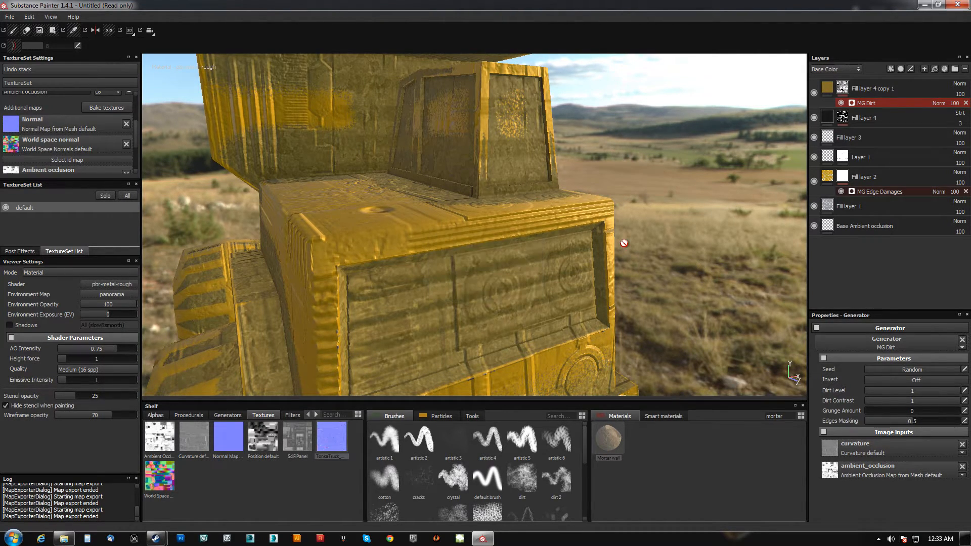
{"action": "left_click_drag", "start_coordinate": [404, 289], "coordinate": [454, 278], "text": "alt"}
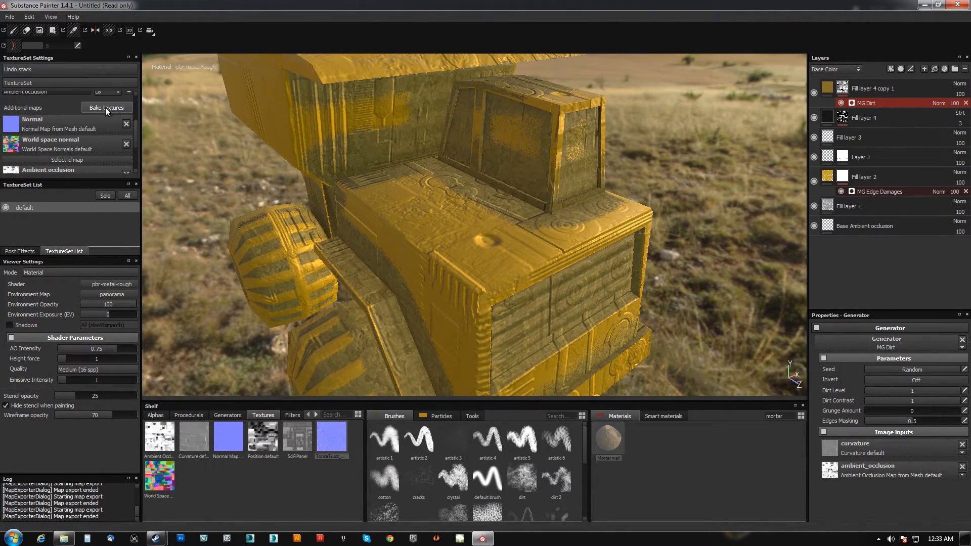
Restore TonkaTruck_NM_LATEST_TUT as the Normal map and bake World space normal, Ambient occlusion, Curvature and Position at 2048x2048, excluding Normal.
{"action": "left_click", "coordinate": [105, 108]}
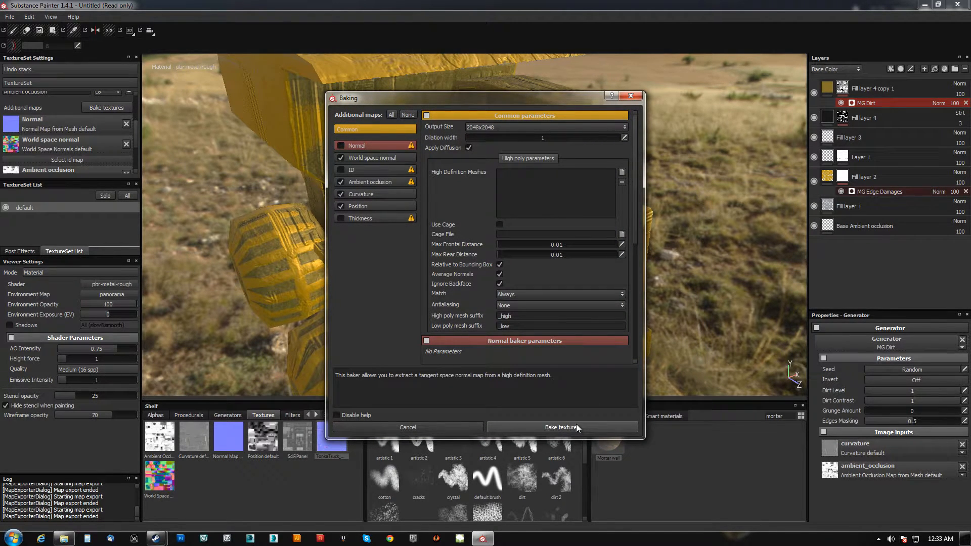
{"action": "left_click", "coordinate": [448, 427]}
{"action": "left_click_drag", "start_coordinate": [330, 449], "coordinate": [72, 125]}
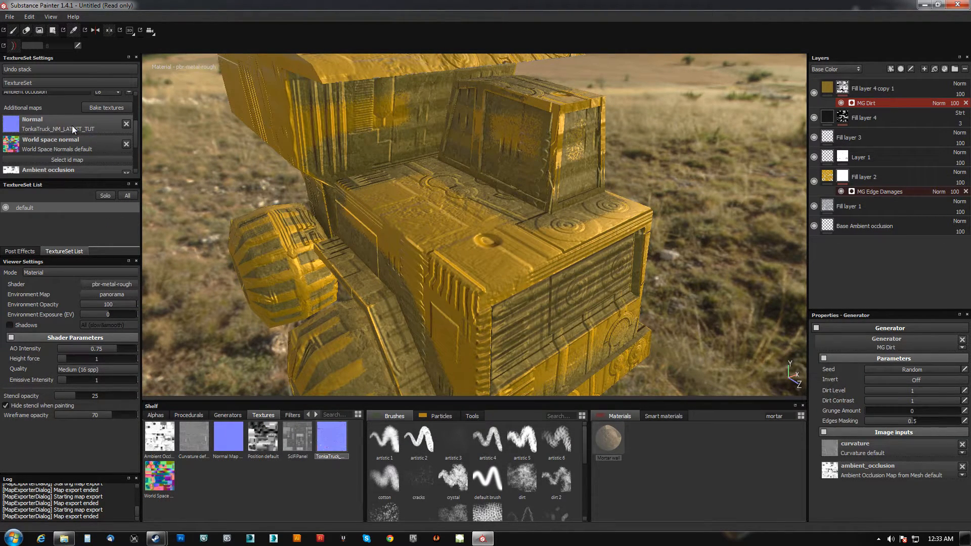
{"action": "left_click", "coordinate": [114, 107]}
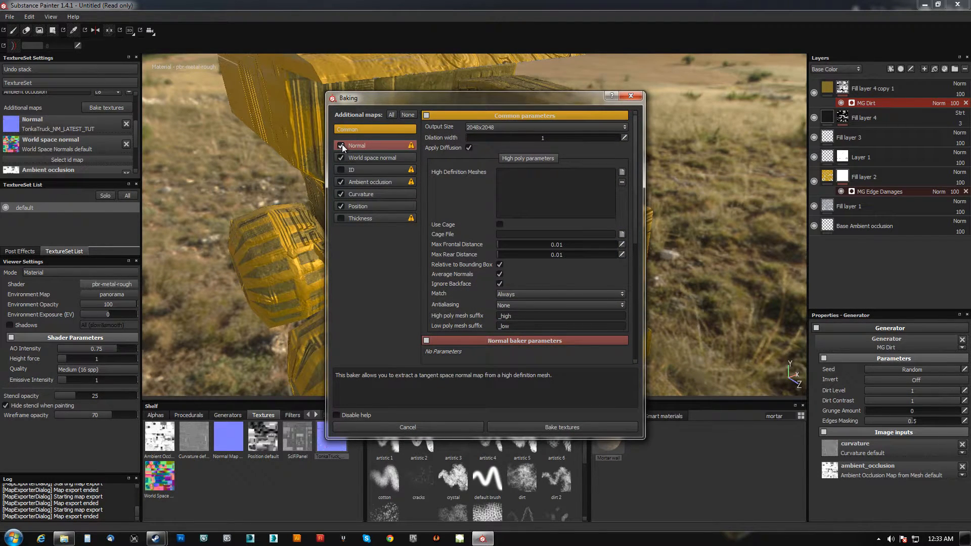
{"action": "left_click", "coordinate": [341, 146]}
{"action": "left_click", "coordinate": [588, 430]}
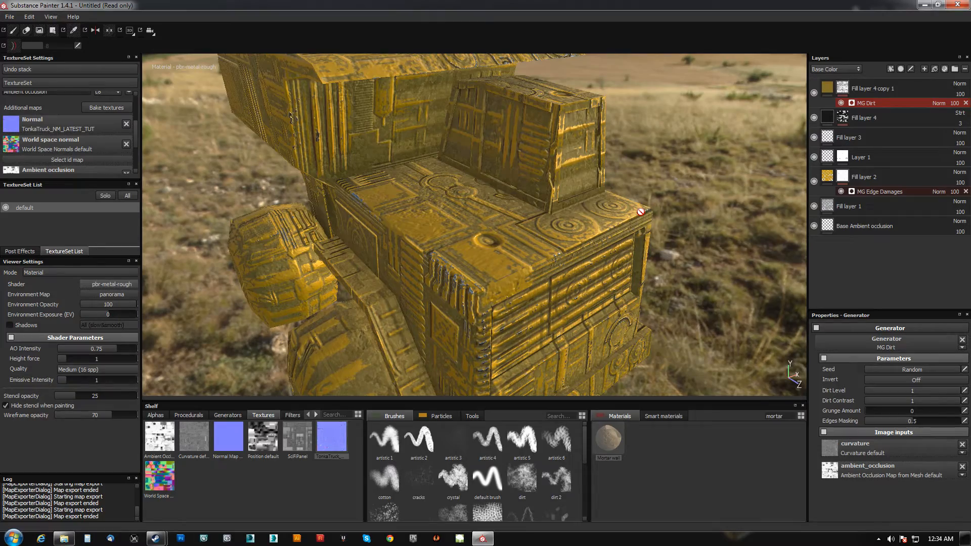
Check the new dirt inside the dump bed and replace the Normal map with the baked Normal Map from Mesh.
{"action": "left_click_drag", "start_coordinate": [522, 264], "coordinate": [353, 225], "text": "alt"}
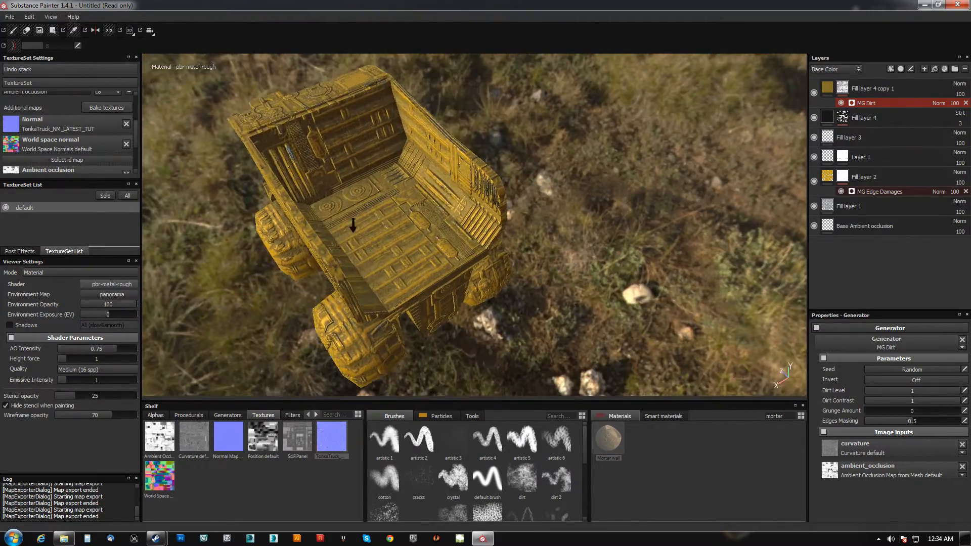
{"action": "right_click_drag", "start_coordinate": [353, 225], "coordinate": [407, 369], "text": "alt"}
{"action": "middle_click_drag", "start_coordinate": [408, 368], "coordinate": [433, 336], "text": "alt"}
{"action": "right_click_drag", "start_coordinate": [434, 336], "coordinate": [427, 203], "text": "alt"}
{"action": "middle_click_drag", "start_coordinate": [427, 202], "coordinate": [411, 203], "text": "alt"}
{"action": "left_click_drag", "start_coordinate": [410, 203], "coordinate": [353, 217], "text": "alt"}
{"action": "left_click_drag", "start_coordinate": [219, 444], "coordinate": [66, 163]}
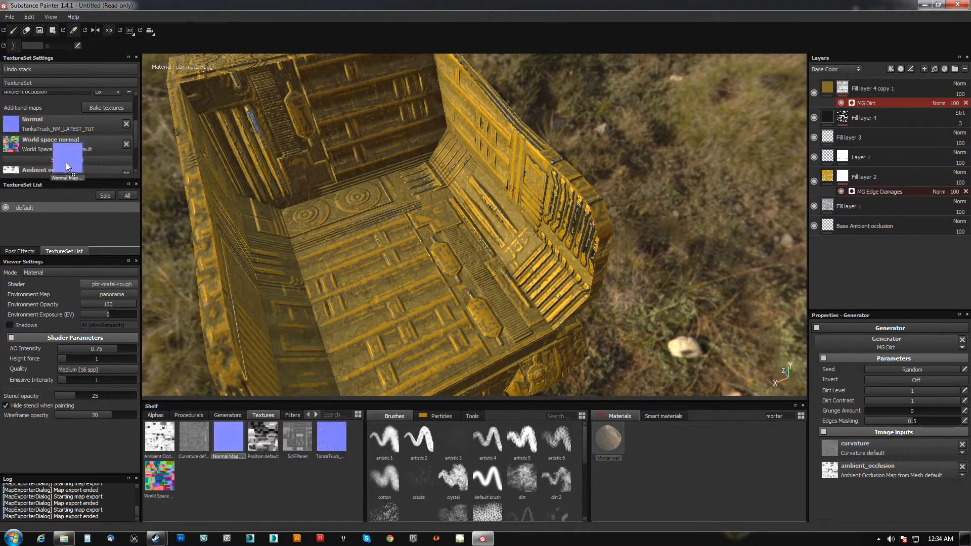
{"action": "left_click_drag", "start_coordinate": [66, 122], "coordinate": [65, 123]}
Inspect the wear and dirt on the dump bed's inner walls, temporarily hiding Layer 1 for comparison.
{"action": "left_click_drag", "start_coordinate": [386, 217], "coordinate": [361, 209], "text": "alt"}
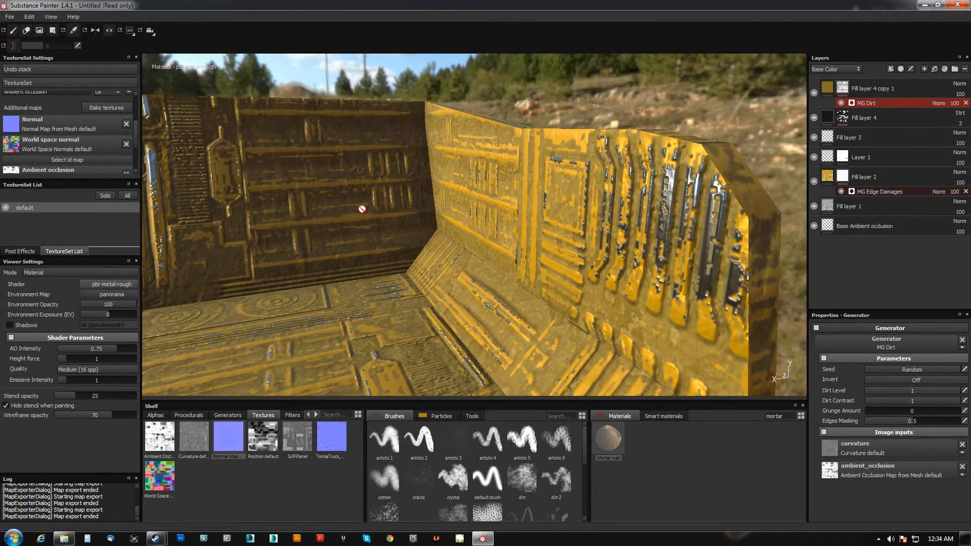
{"action": "left_click_drag", "start_coordinate": [429, 232], "coordinate": [476, 194], "text": "alt"}
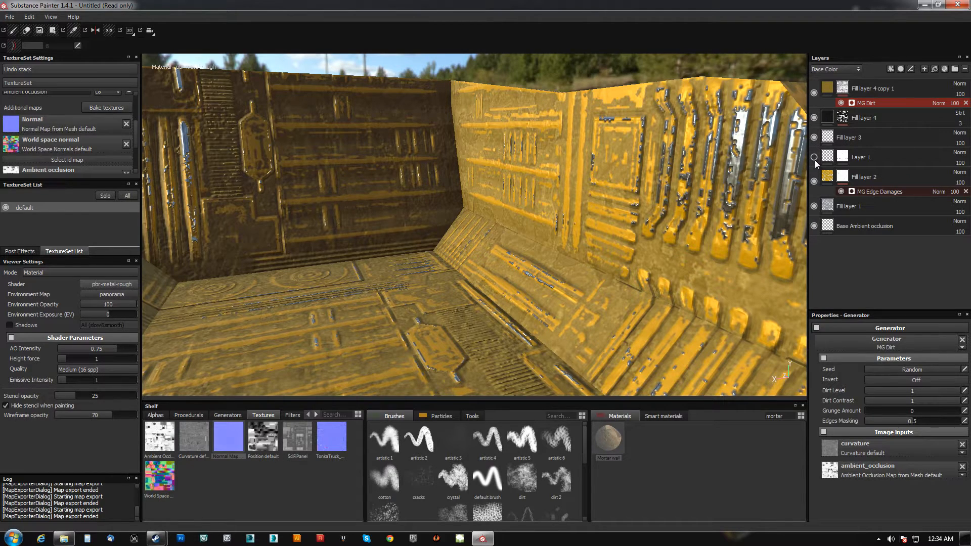
{"action": "left_click", "coordinate": [815, 141]}
{"action": "left_click", "coordinate": [815, 141]}
Examine how the dirt and edge wear follow the panel details on the hood, cab, canopy, wheels and front grille.
{"action": "left_click_drag", "start_coordinate": [456, 207], "coordinate": [430, 235], "text": "alt"}
{"action": "right_click_drag", "start_coordinate": [430, 235], "coordinate": [446, 336], "text": "alt"}
{"action": "left_click_drag", "start_coordinate": [446, 336], "coordinate": [434, 252], "text": "alt"}
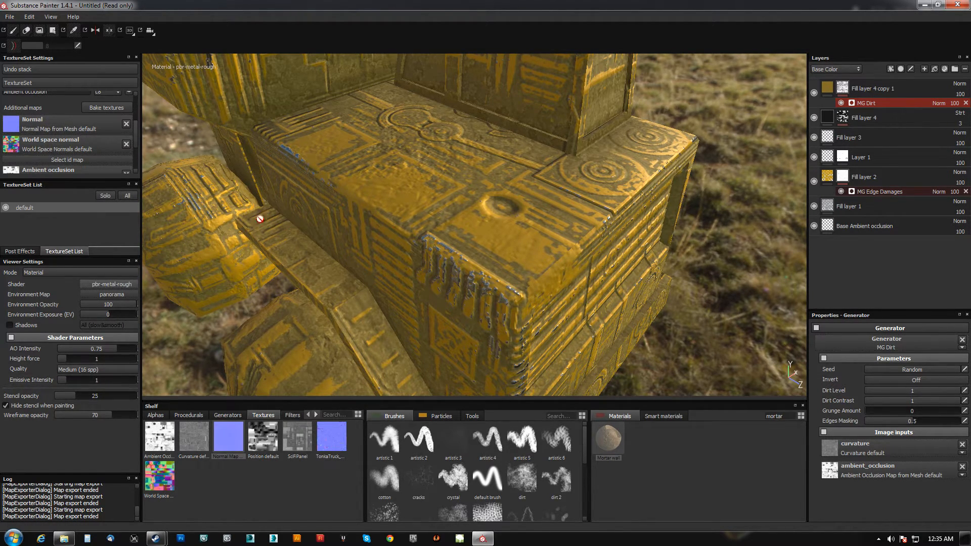
{"action": "left_click_drag", "start_coordinate": [513, 282], "coordinate": [445, 144], "text": "alt"}
{"action": "left_click_drag", "start_coordinate": [451, 187], "coordinate": [506, 222], "text": "alt"}
{"action": "left_click_drag", "start_coordinate": [533, 261], "coordinate": [626, 243], "text": "alt"}
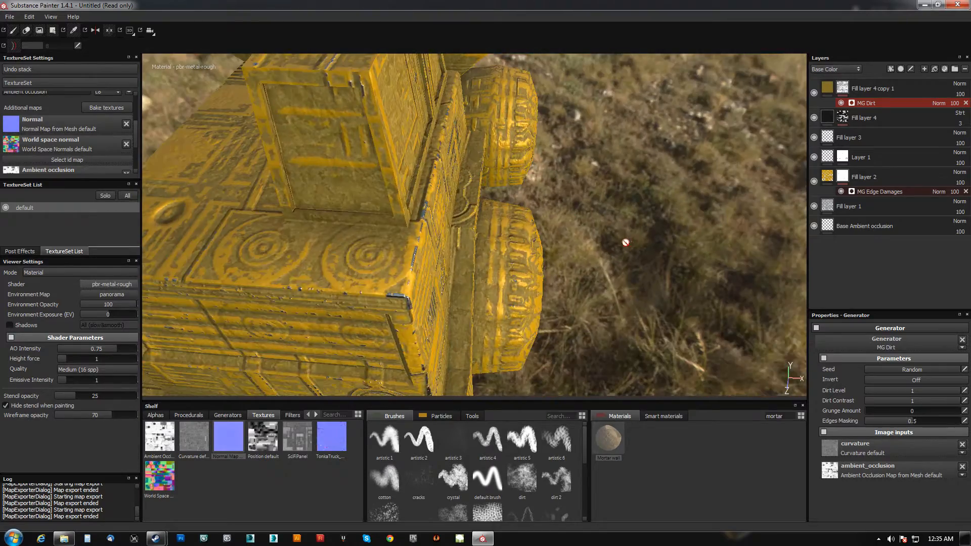
{"action": "left_click_drag", "start_coordinate": [454, 270], "coordinate": [556, 234], "text": "alt"}
{"action": "mouse_move", "coordinate": [495, 228]}
{"action": "left_mouse_down", "text": "alt"}
{"action": "mouse_move", "coordinate": [494, 290]}
{"action": "mouse_move", "coordinate": [507, 228]}
{"action": "left_mouse_up", "text": "alt"}
{"action": "left_click_drag", "start_coordinate": [459, 254], "coordinate": [482, 251], "text": "alt"}
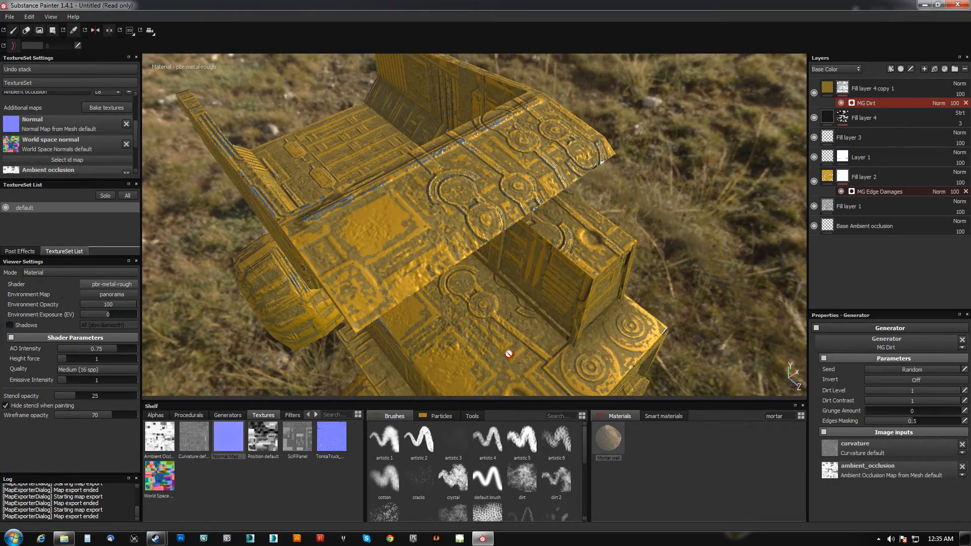
{"action": "left_click_drag", "start_coordinate": [500, 285], "coordinate": [475, 254], "text": "alt"}
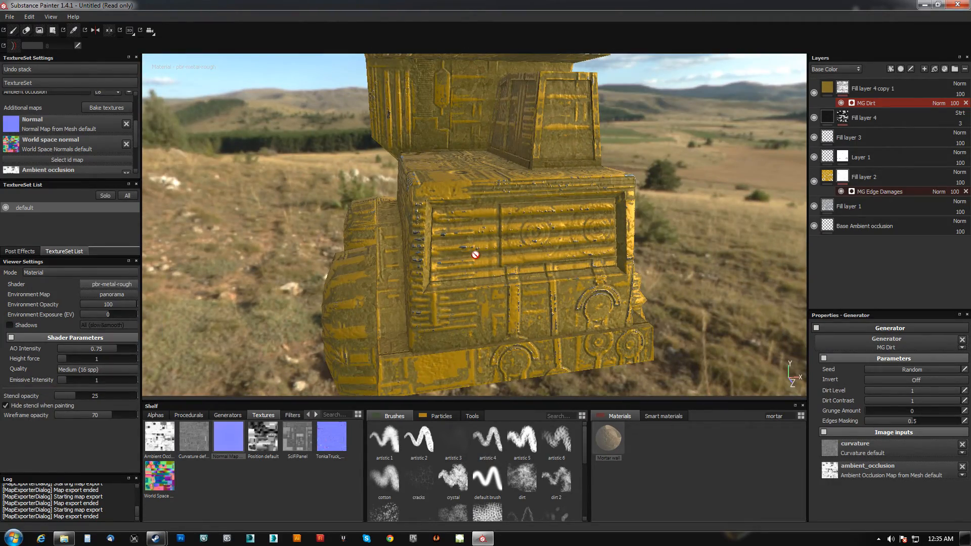